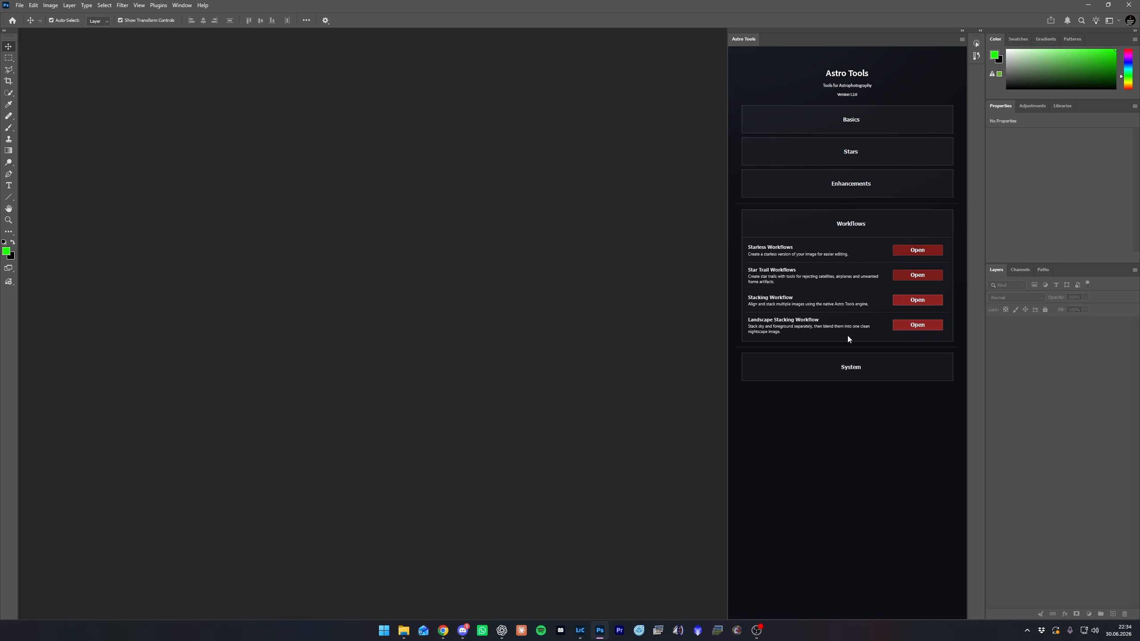
Open the Landscape Stacking Workflow and load frames _DSC9254 to _DSC9272 from the Sequator Test folder as input images.
{"action": "left_click", "coordinate": [916, 325]}
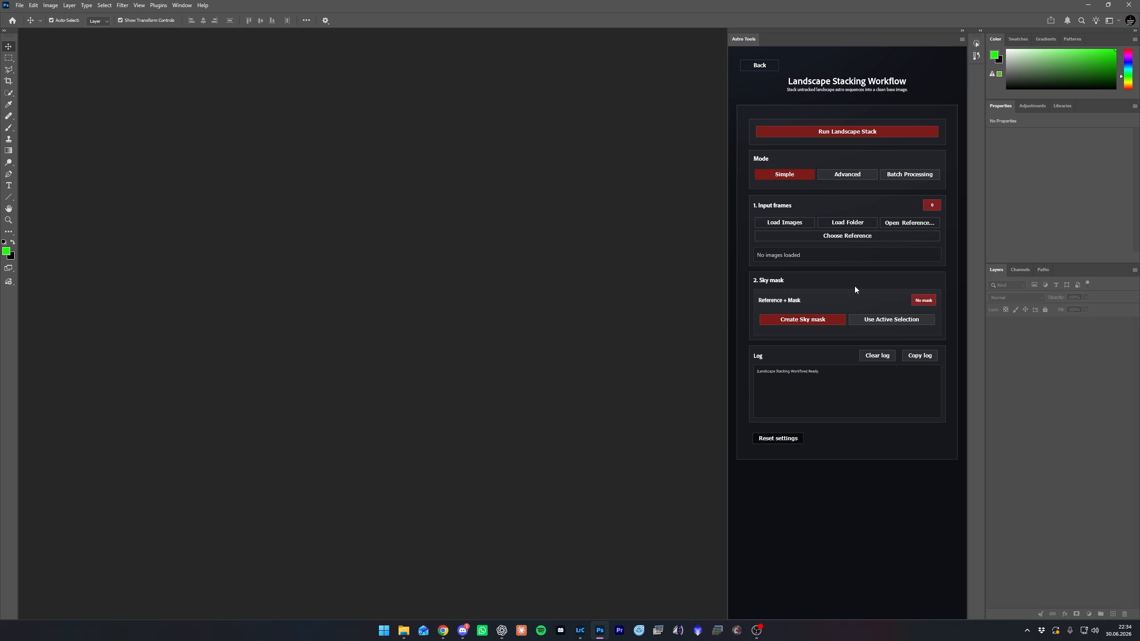
{"action": "left_click", "coordinate": [792, 224]}
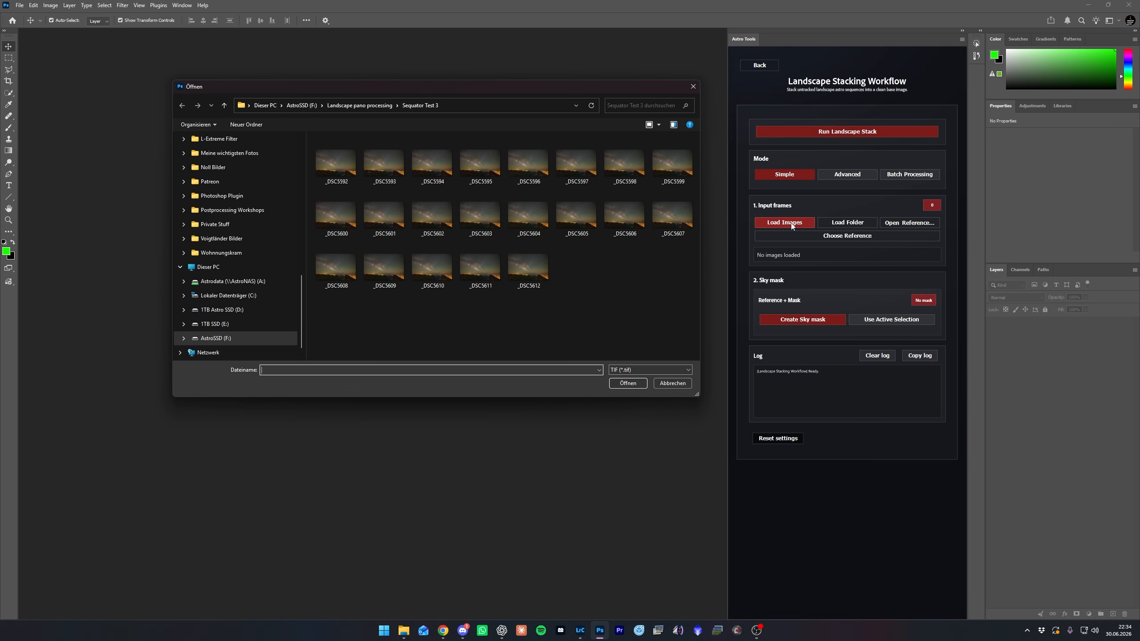
{"action": "left_click", "coordinate": [361, 105]}
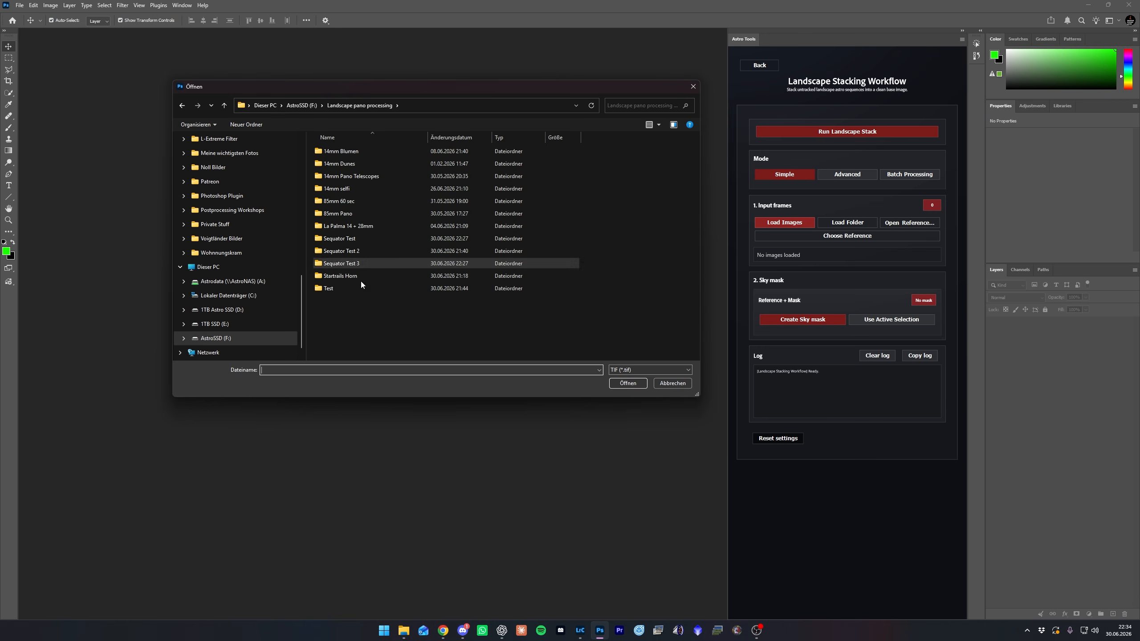
{"action": "double_click", "coordinate": [366, 252]}
{"action": "left_click", "coordinate": [336, 160]}
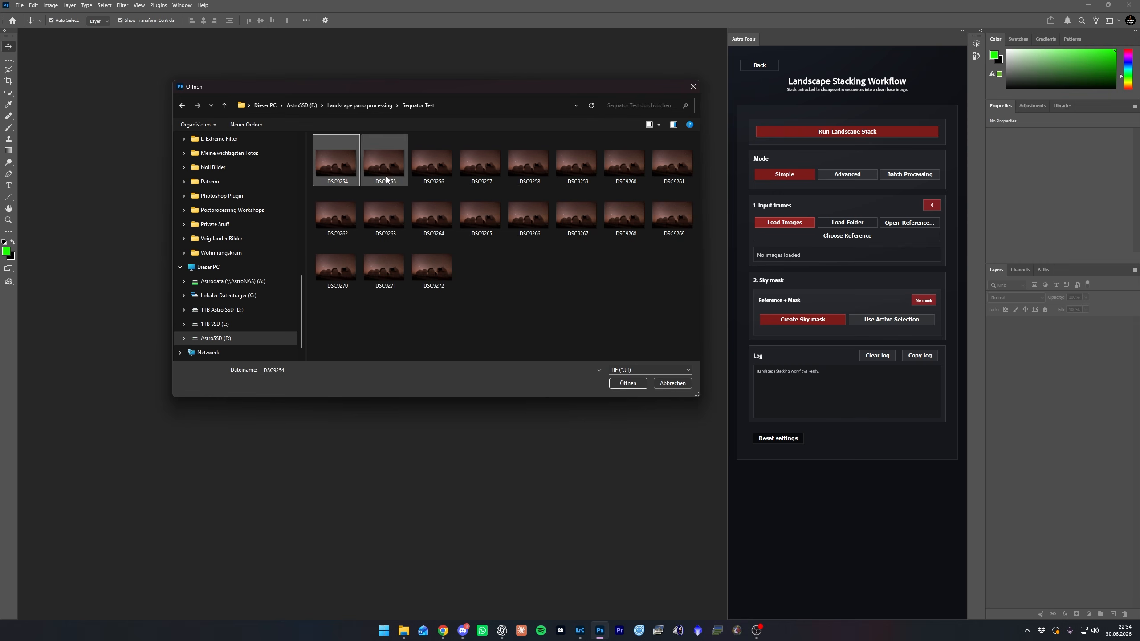
{"action": "left_click", "coordinate": [441, 269], "text": "shift"}
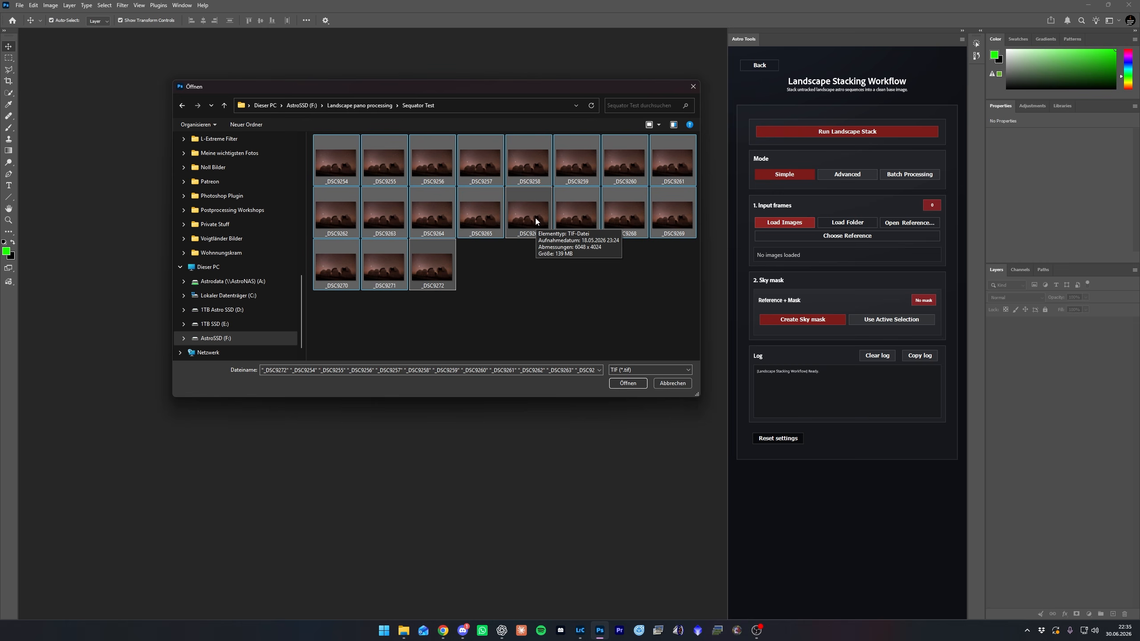
{"action": "left_click", "coordinate": [628, 383]}
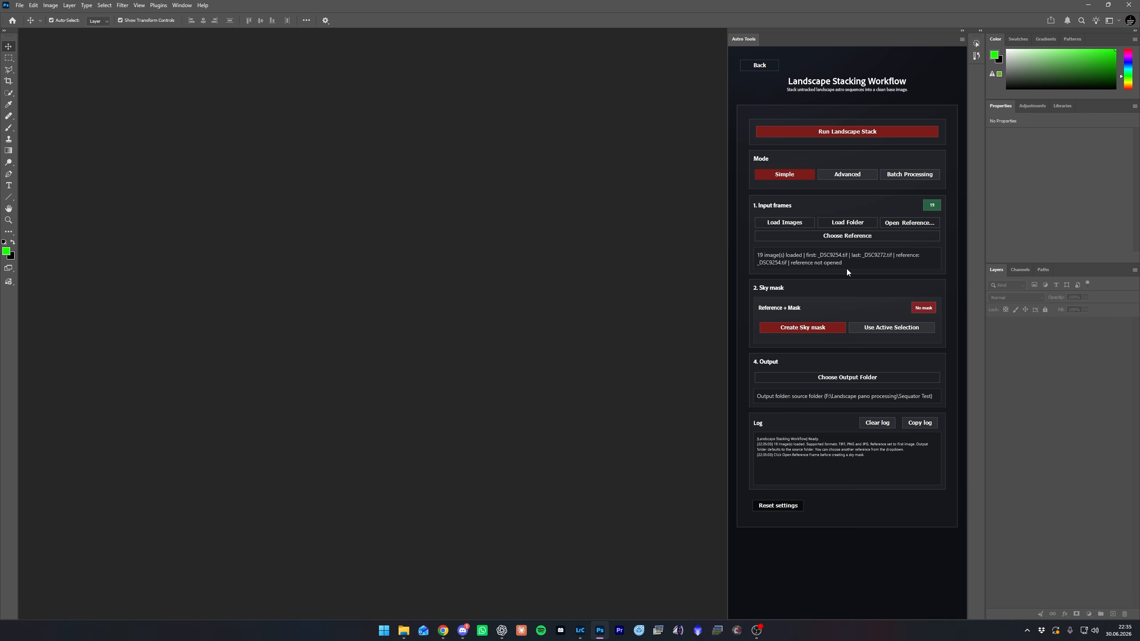
Open the reference frame, create a sky mask selection from it, and check the selection edge on the large open dome.
{"action": "left_click", "coordinate": [907, 224]}
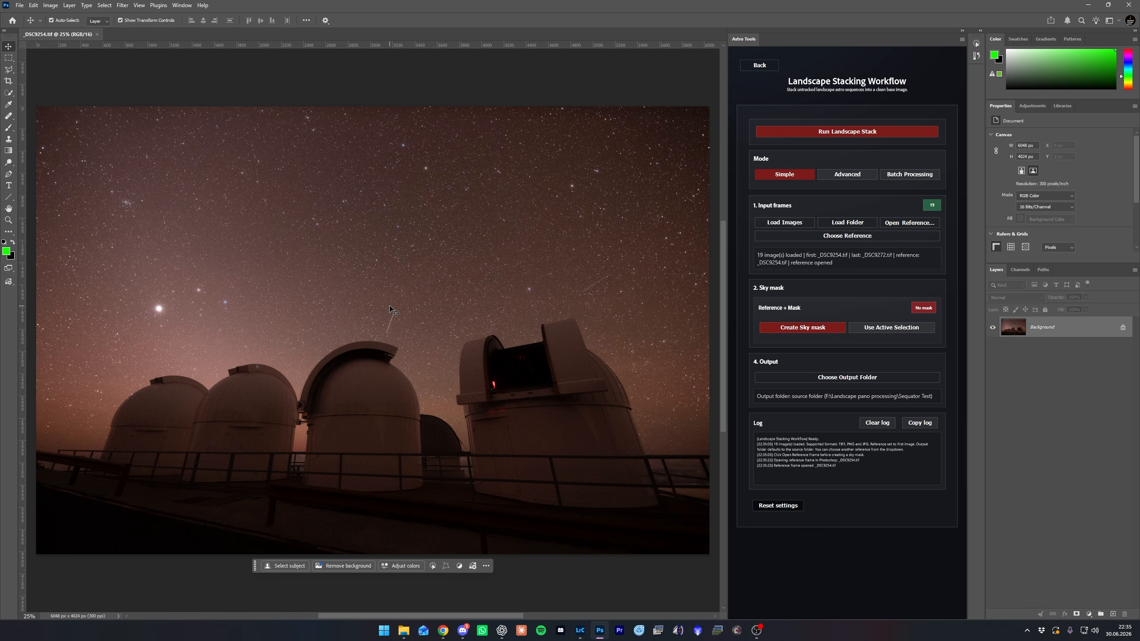
{"action": "left_click", "coordinate": [802, 328]}
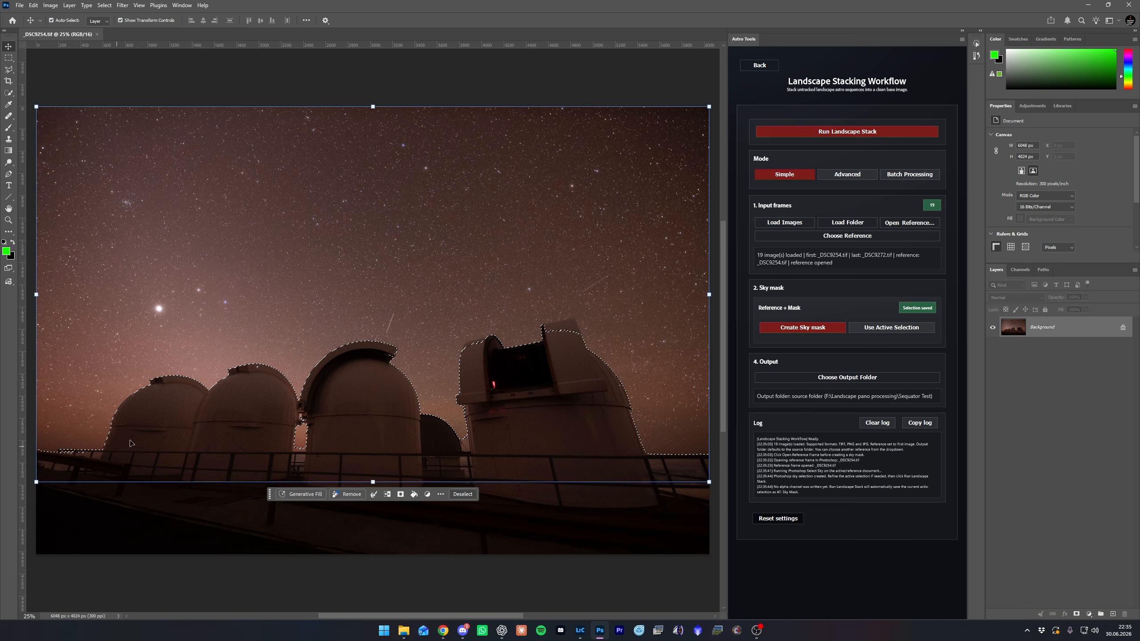
{"action": "scroll", "coordinate": [575, 336], "scroll_direction": "up", "scroll_amount": 8}
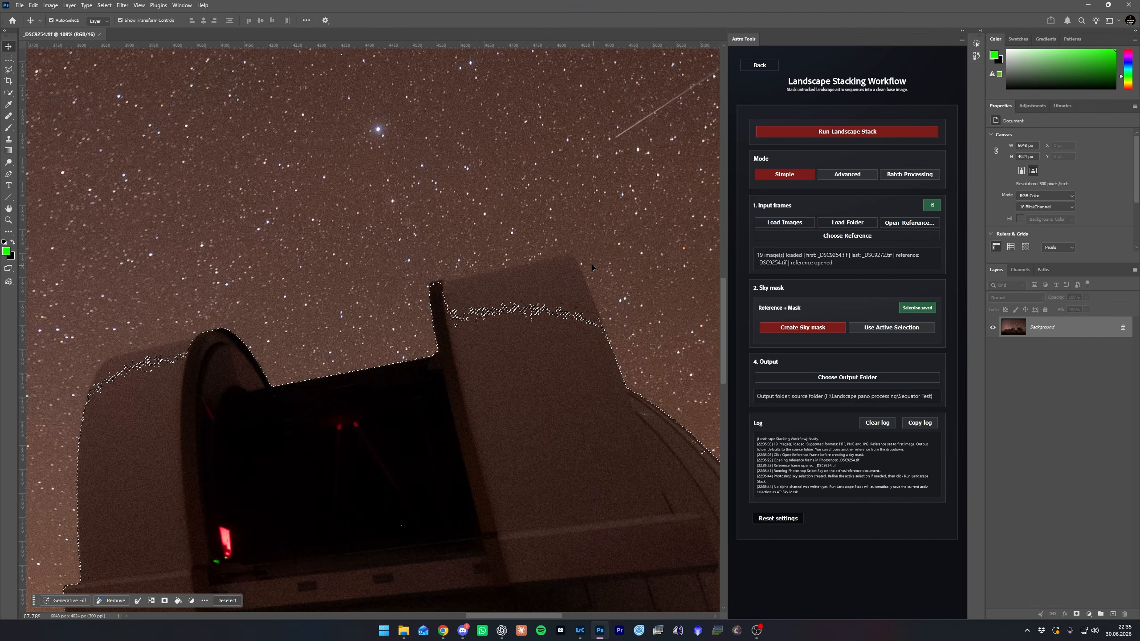
{"action": "scroll", "coordinate": [585, 304], "scroll_direction": "up", "scroll_amount": 5}
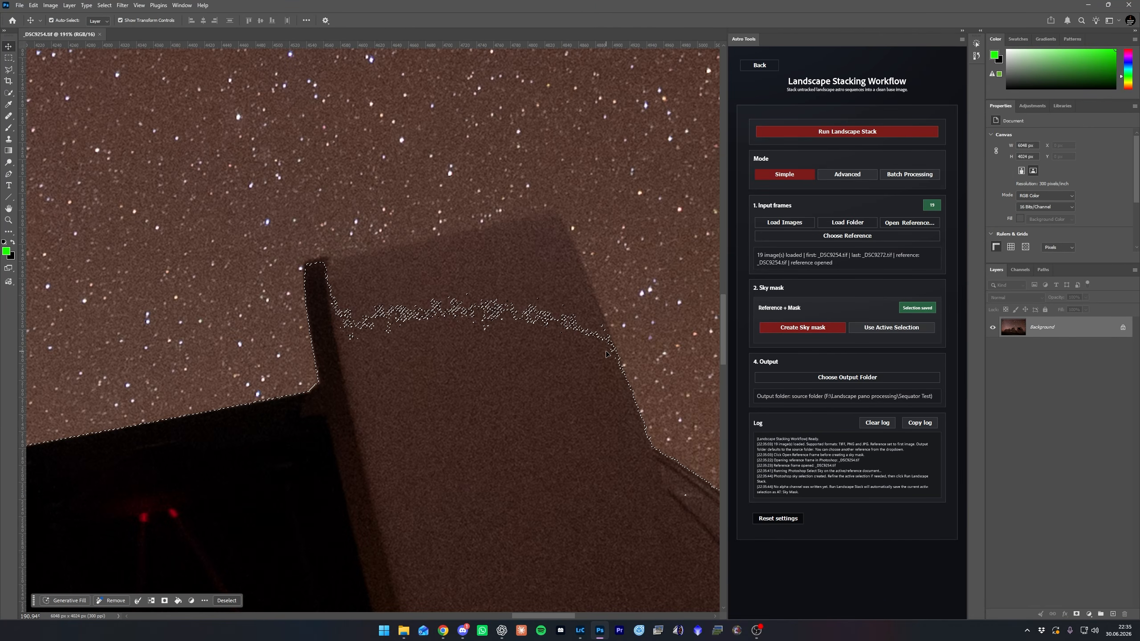
{"action": "scroll", "coordinate": [605, 351], "scroll_direction": "down", "scroll_amount": 10}
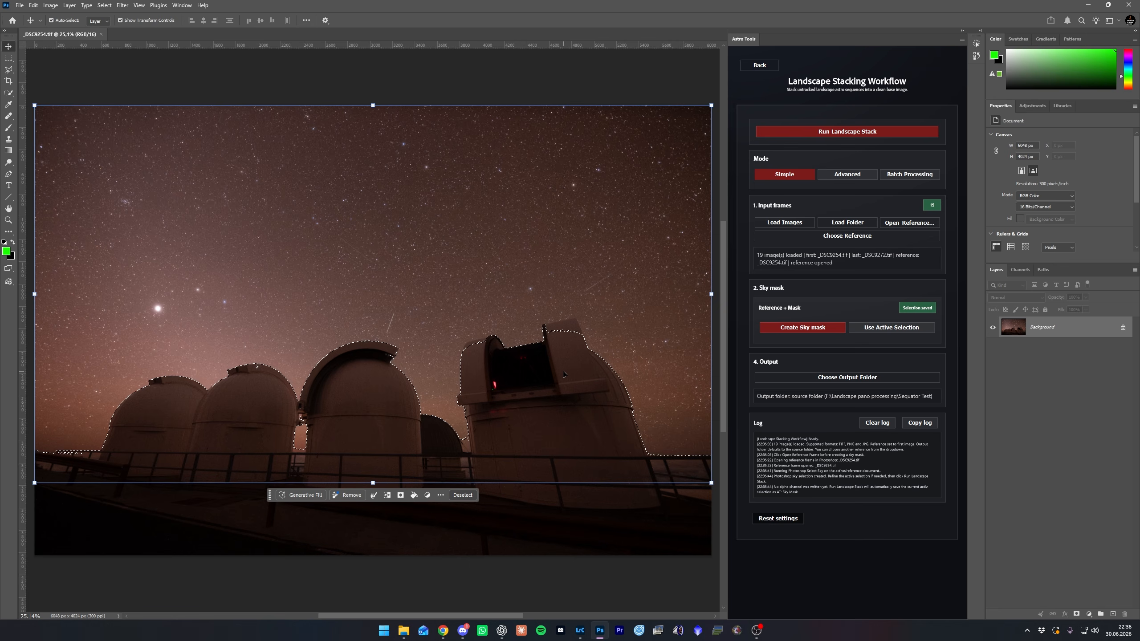
Subtract the raised right-hand shutter of the large open dome from the sky selection with the Polygonal Lasso.
{"action": "key", "text": "l"}
{"action": "scroll", "coordinate": [566, 375], "scroll_direction": "up", "scroll_amount": 6}
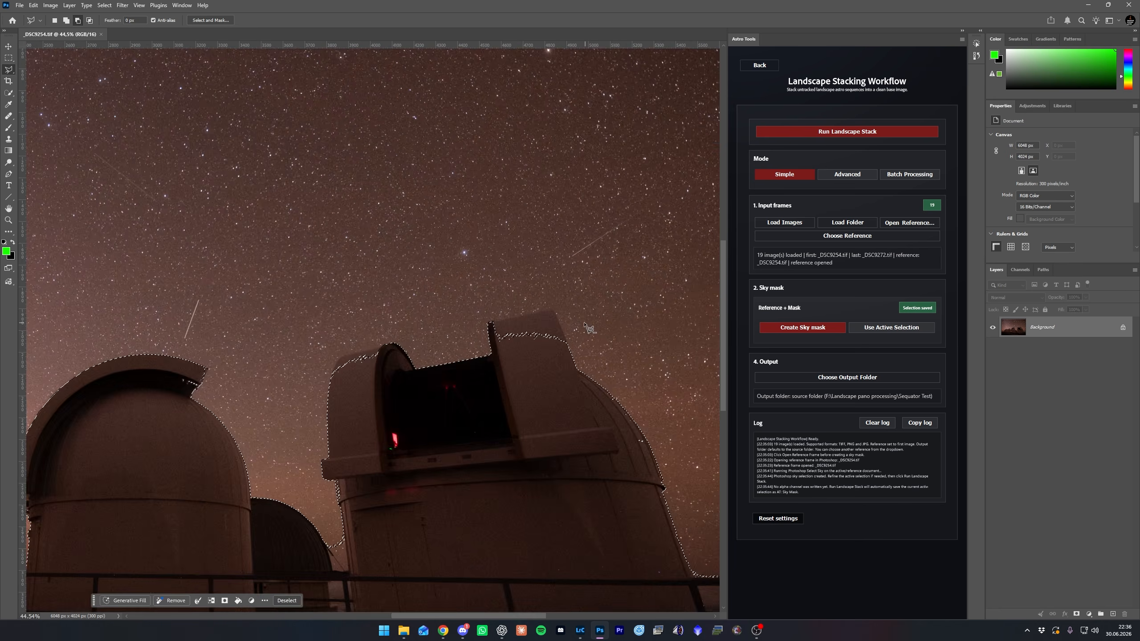
{"action": "scroll", "coordinate": [550, 354], "scroll_direction": "up", "scroll_amount": 2}
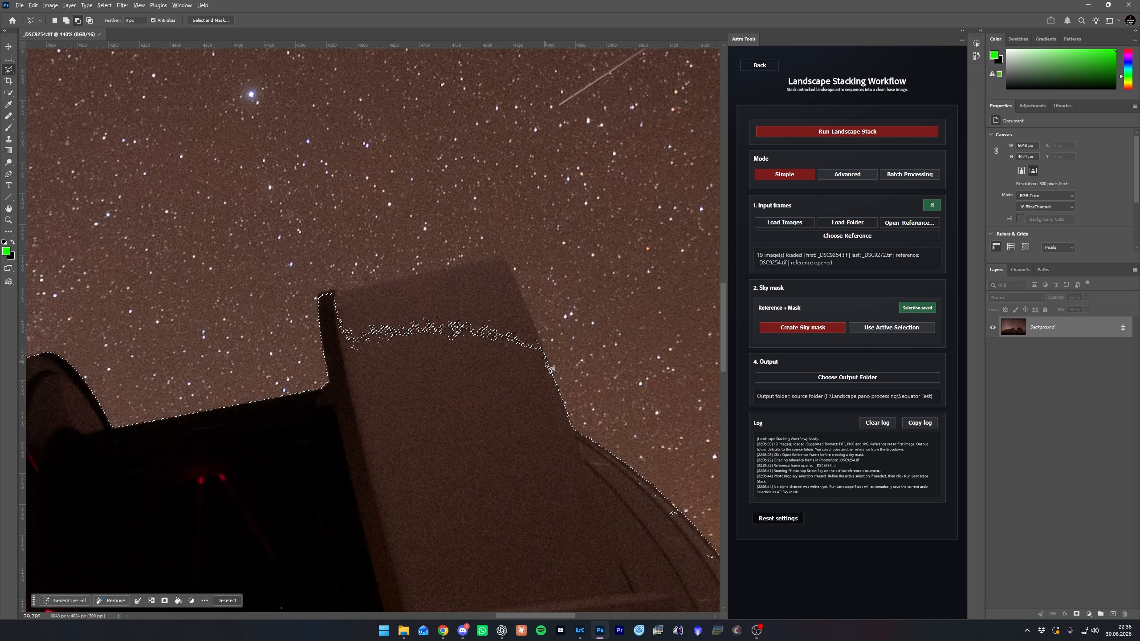
{"action": "left_click", "coordinate": [563, 397]}
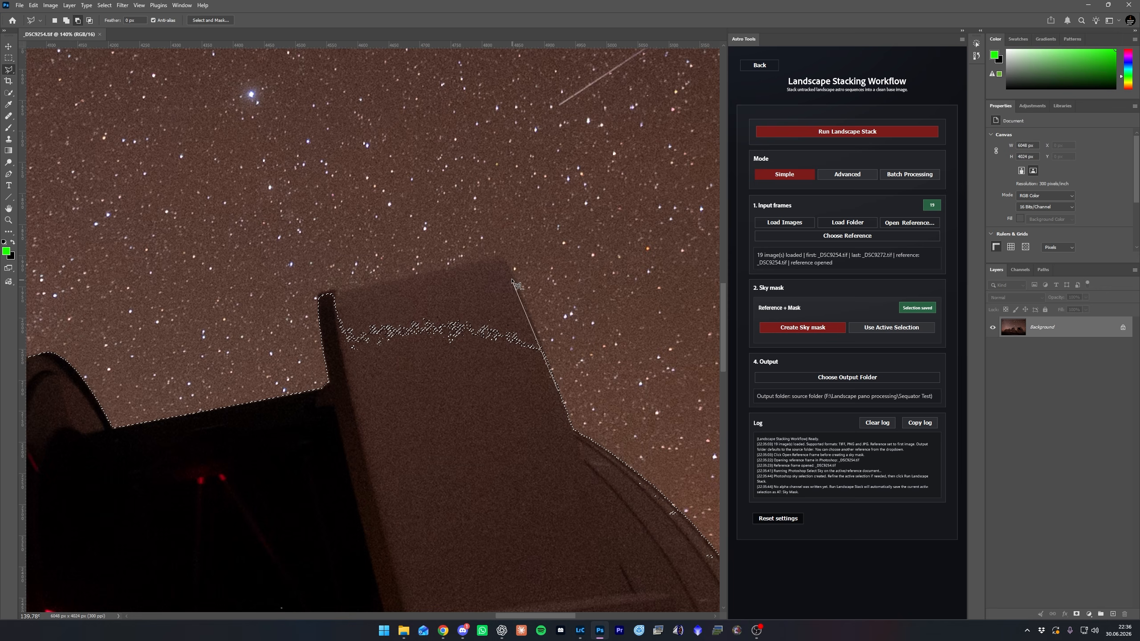
{"action": "left_click", "coordinate": [503, 256]}
{"action": "left_click", "coordinate": [320, 291]}
{"action": "left_click", "coordinate": [353, 389]}
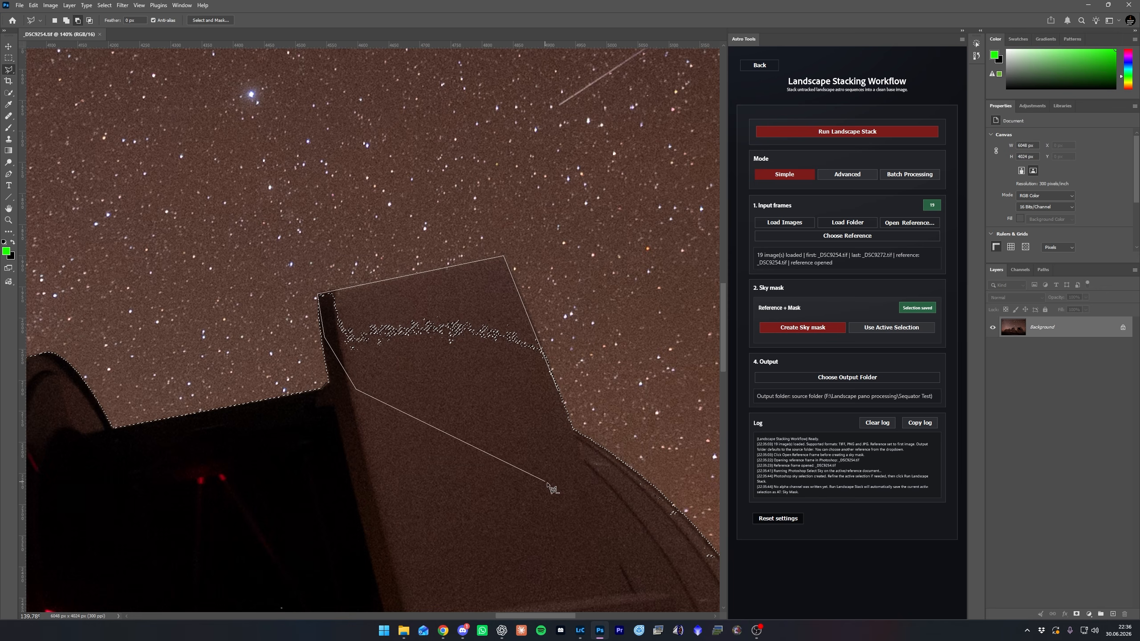
{"action": "double_click", "coordinate": [561, 484]}
Subtract the curved upper left edge of the large open dome from the sky selection with the Polygonal Lasso.
{"action": "left_click_drag", "start_coordinate": [196, 459], "coordinate": [740, 278]}
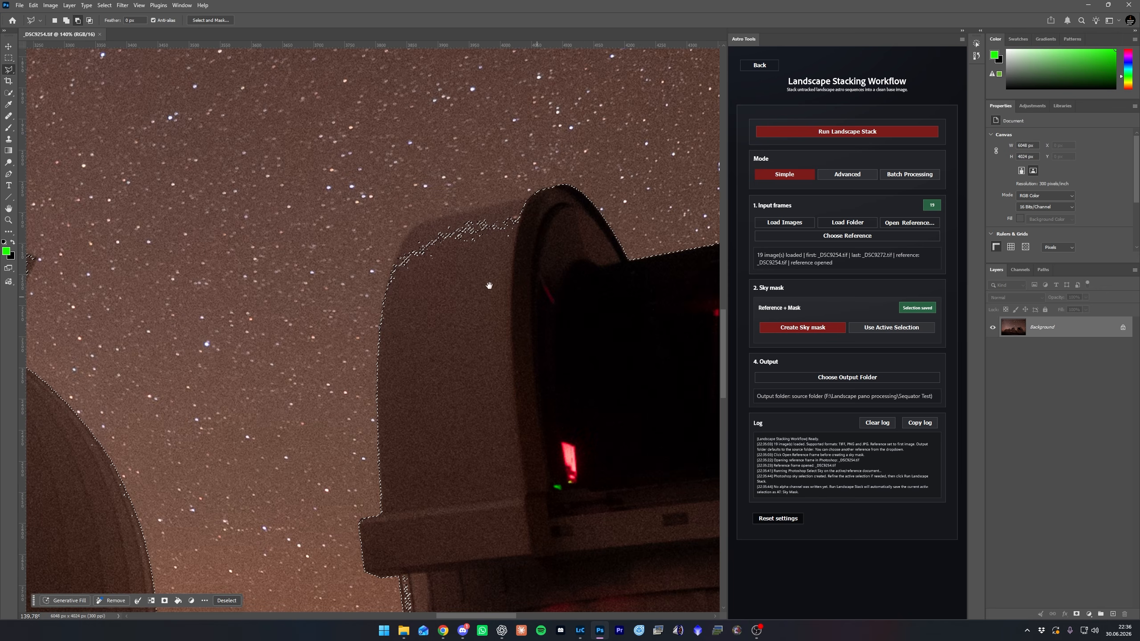
{"action": "left_click", "coordinate": [382, 320]}
{"action": "left_click", "coordinate": [391, 273]}
{"action": "double_click", "coordinate": [403, 240]}
{"action": "key", "text": "ctrl+0"}
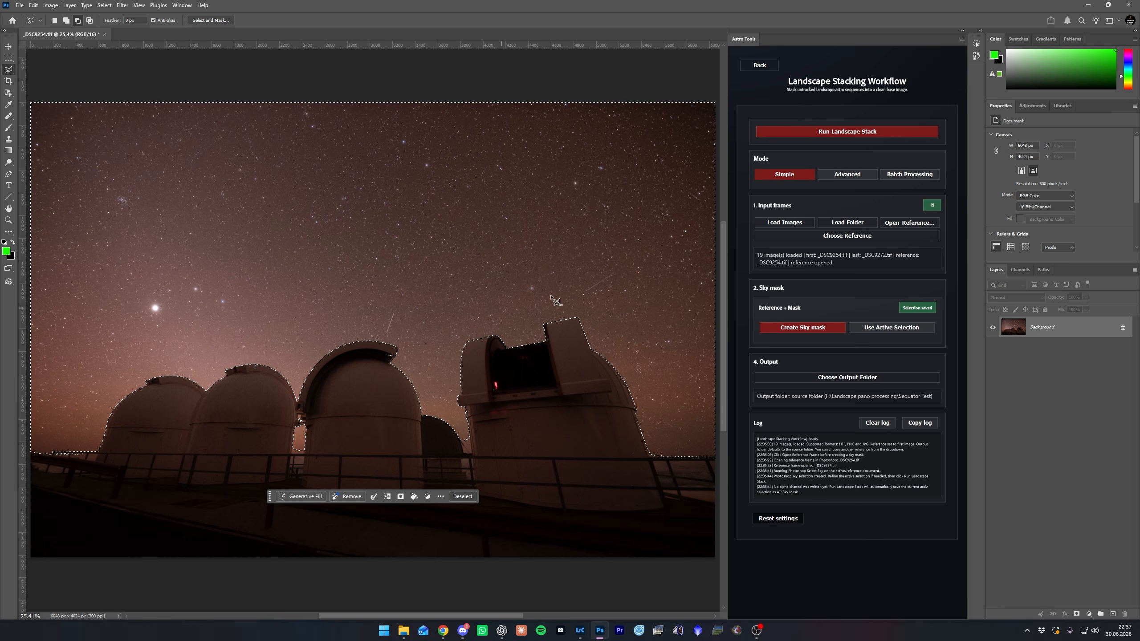
Refine the sky selection in Select and Mask with a contrast of 38%, using the Overlay view.
{"action": "left_click", "coordinate": [209, 21]}
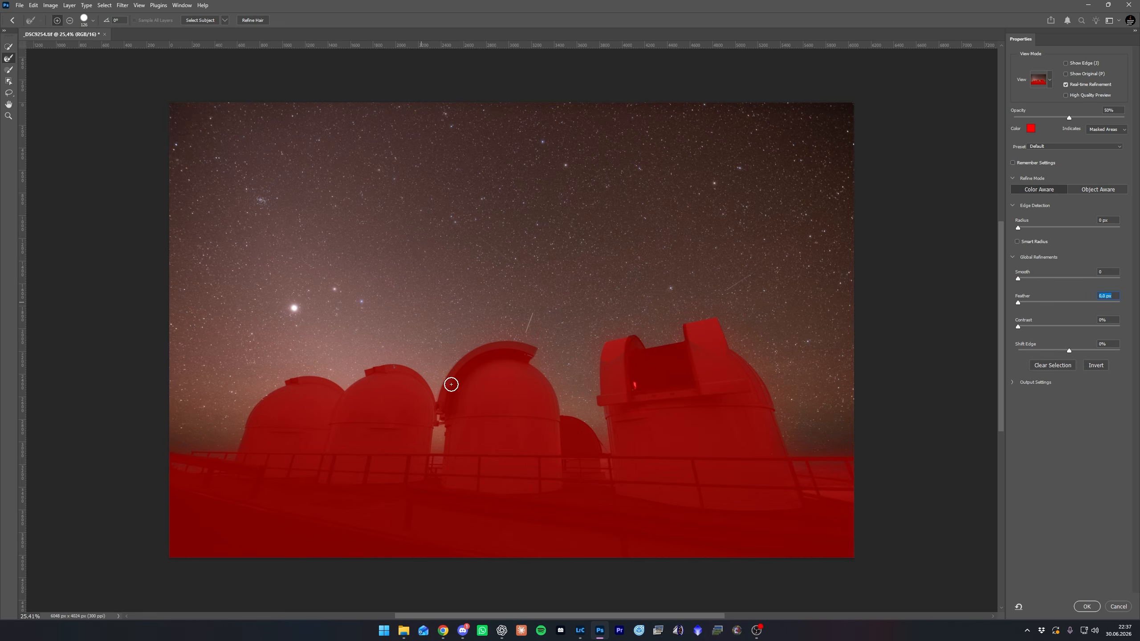
{"action": "key", "text": "alt"}
{"action": "left_click_drag", "start_coordinate": [1018, 328], "coordinate": [1038, 329]}
{"action": "left_click", "coordinate": [1057, 328]}
{"action": "left_click", "coordinate": [1049, 81]}
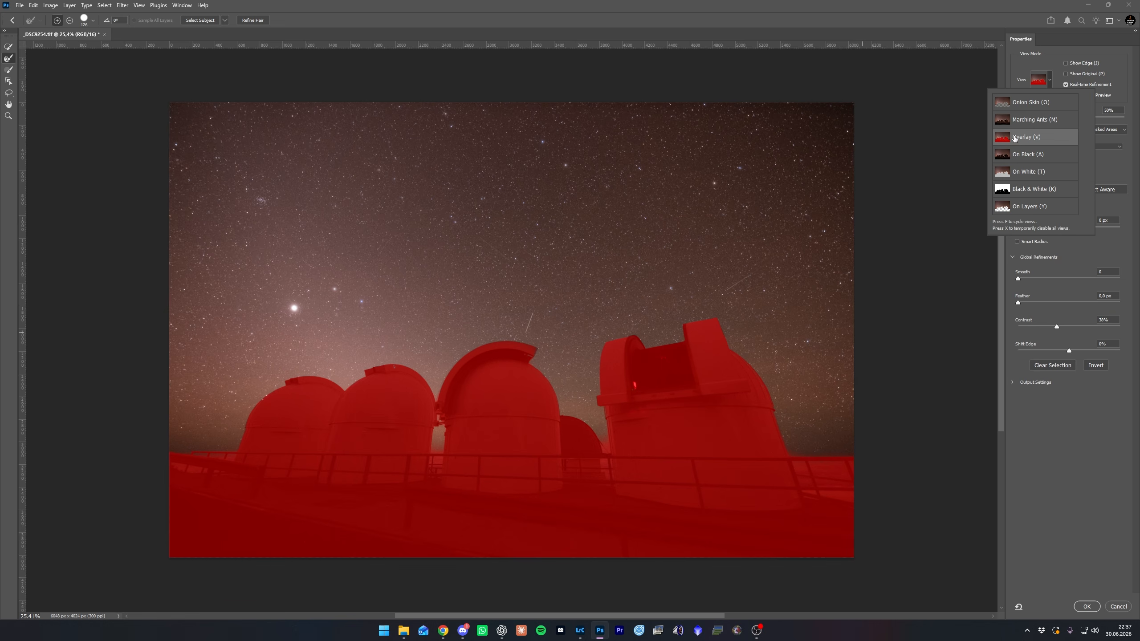
{"action": "left_click", "coordinate": [1052, 431]}
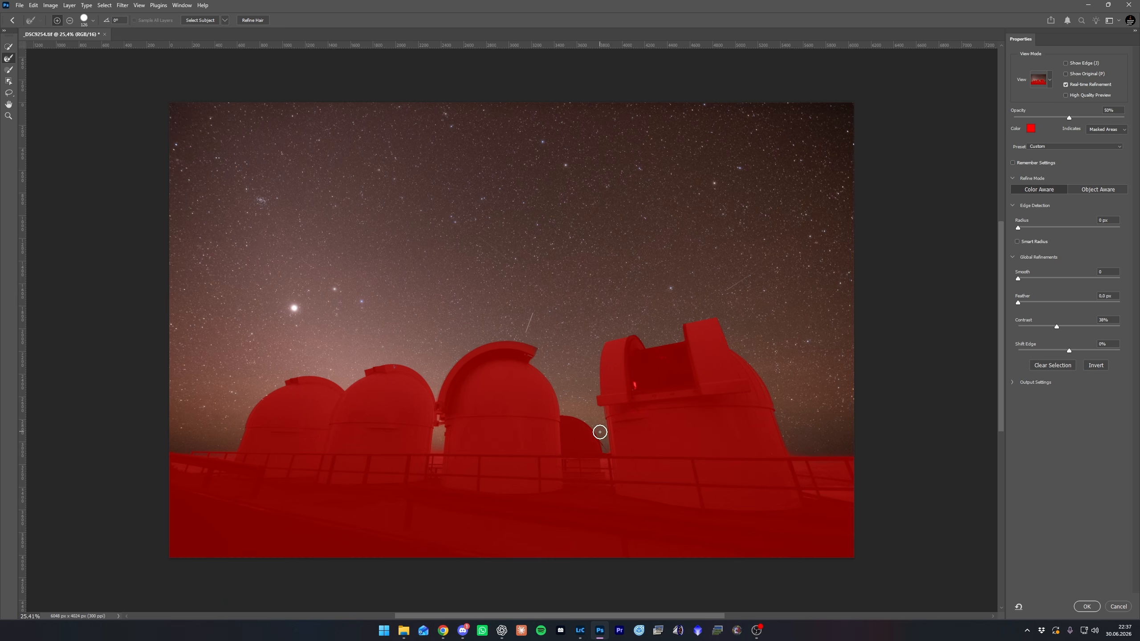
{"action": "key", "text": "alt"}
{"action": "key", "text": "alt"}
{"action": "left_click", "coordinate": [1086, 606]}
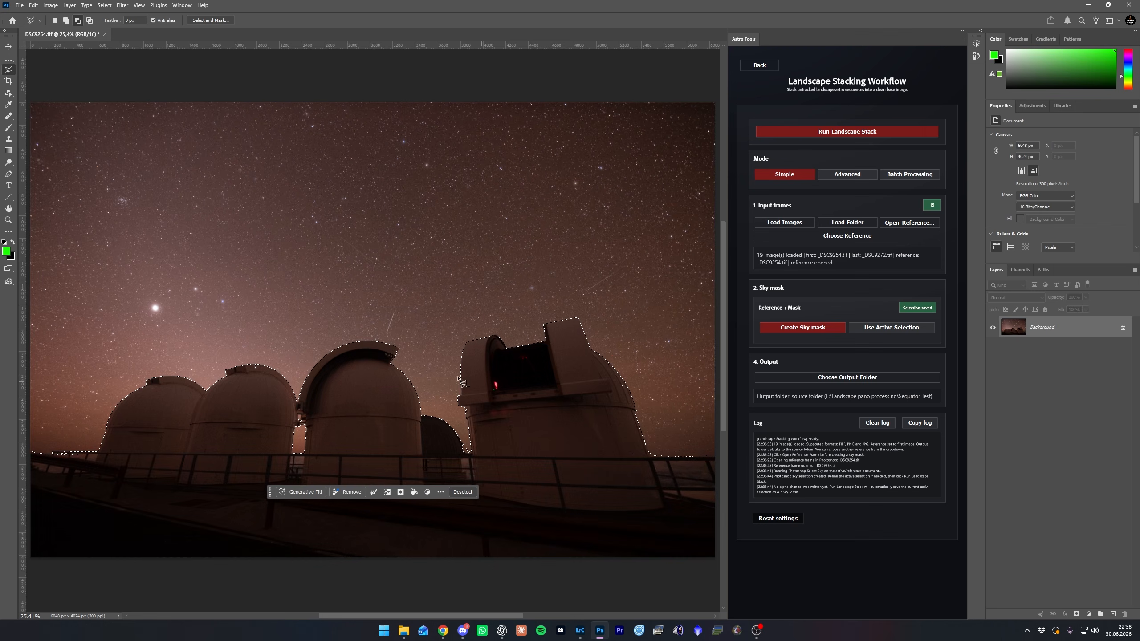
Subtract the protruding shutter tip of the middle dome from the sky selection with the Polygonal Lasso.
{"action": "scroll", "coordinate": [417, 387], "scroll_direction": "up", "scroll_amount": 10}
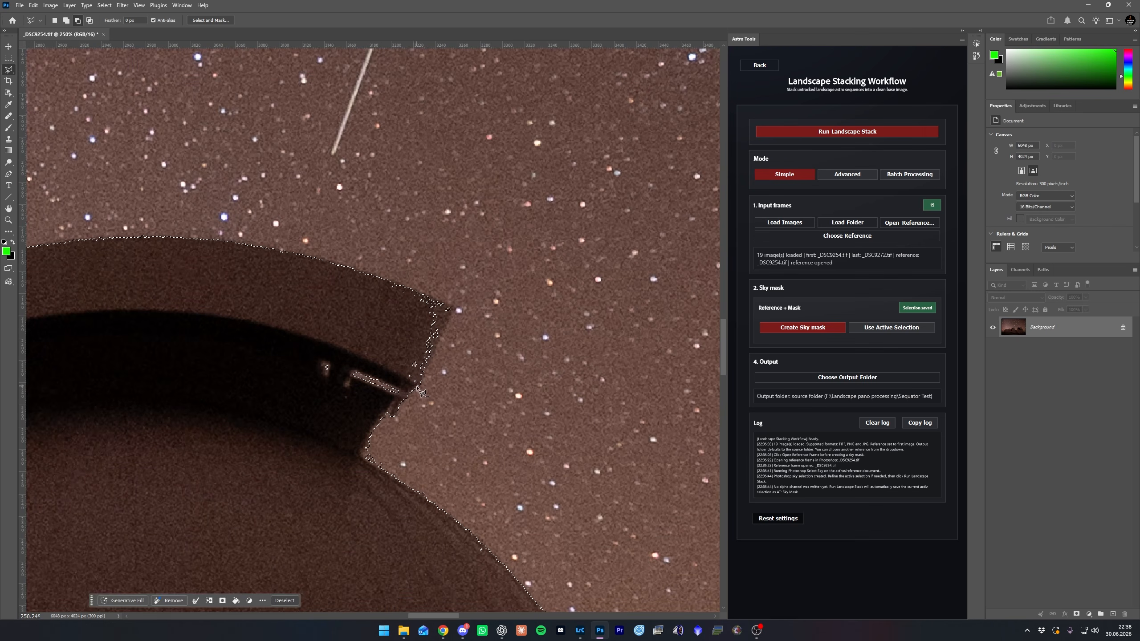
{"action": "left_click", "coordinate": [418, 386]}
{"action": "left_click", "coordinate": [454, 308]}
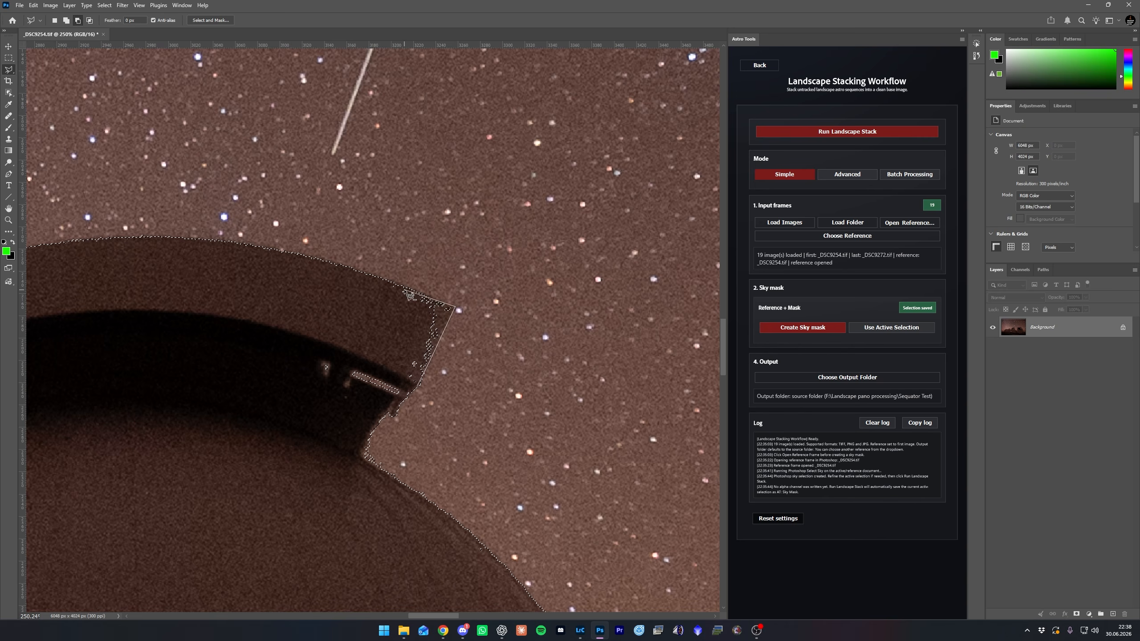
{"action": "left_click", "coordinate": [387, 288]}
{"action": "double_click", "coordinate": [398, 376]}
{"action": "key", "text": "ctrl+0"}
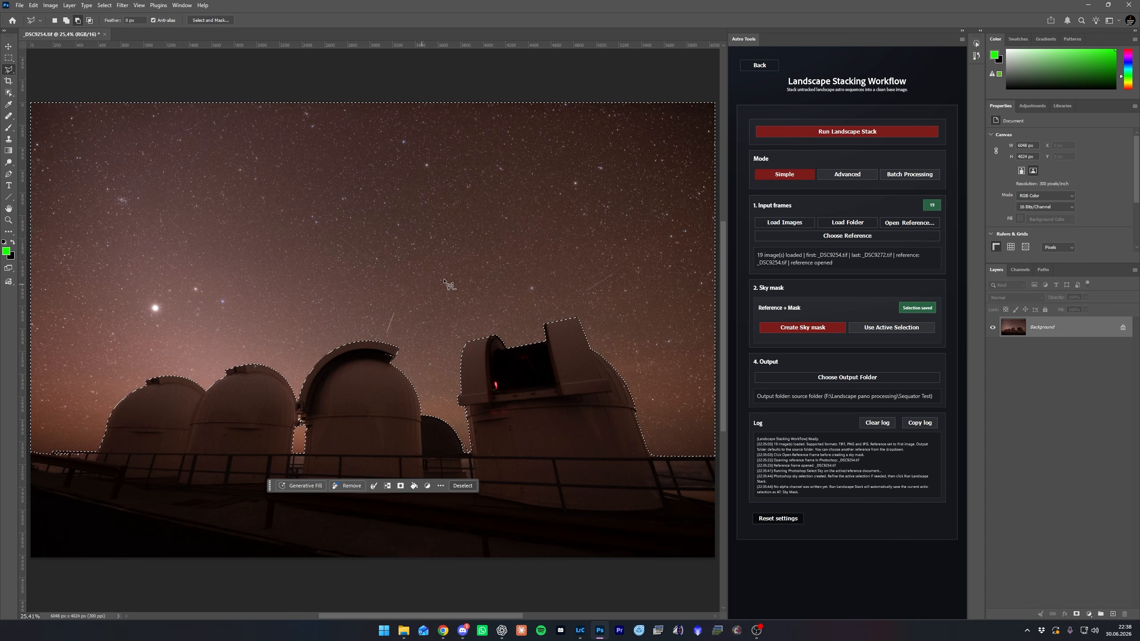
Save the active selection as the sky mask and run the landscape stack with the output filename Simple_Stack.
{"action": "left_click", "coordinate": [894, 330]}
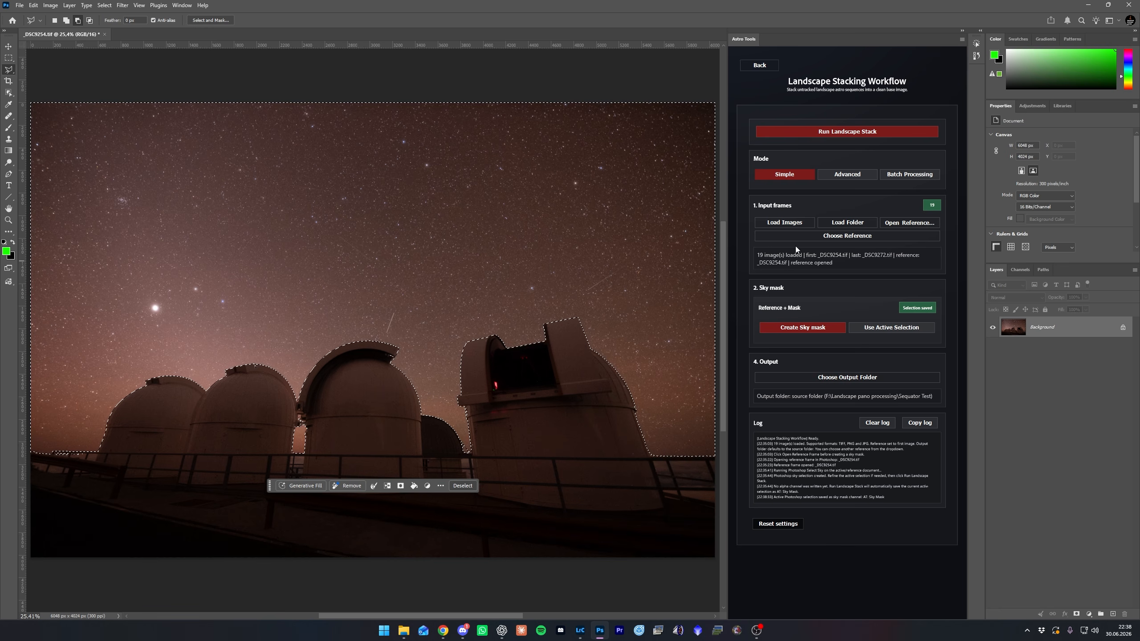
{"action": "left_click", "coordinate": [839, 135]}
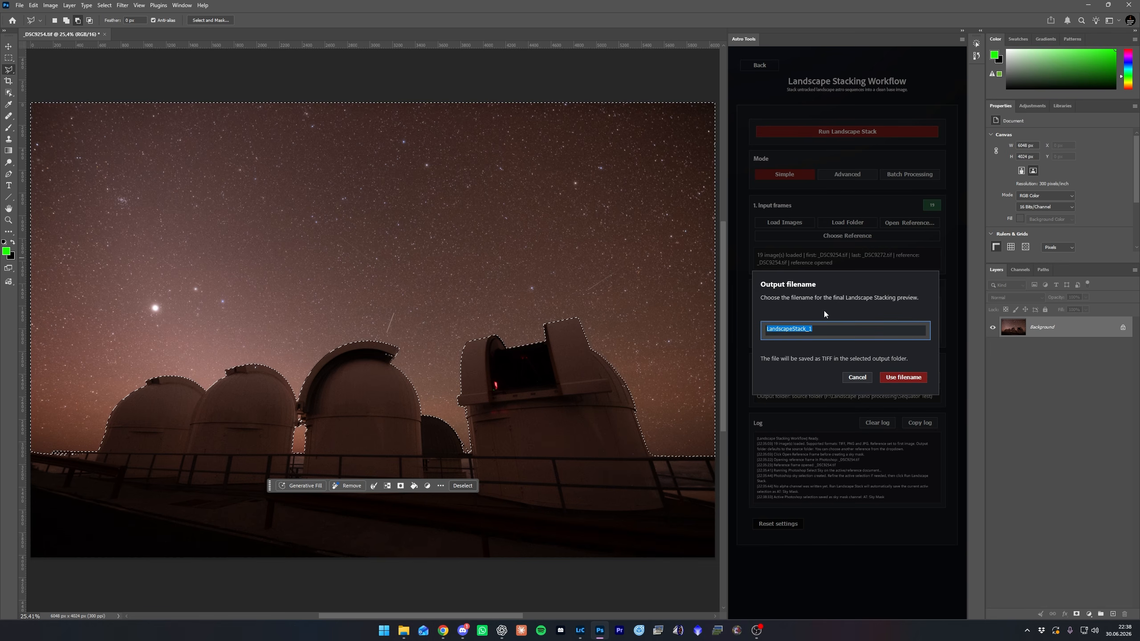
{"action": "left_click", "coordinate": [823, 329]}
{"action": "double_click", "coordinate": [823, 330]}
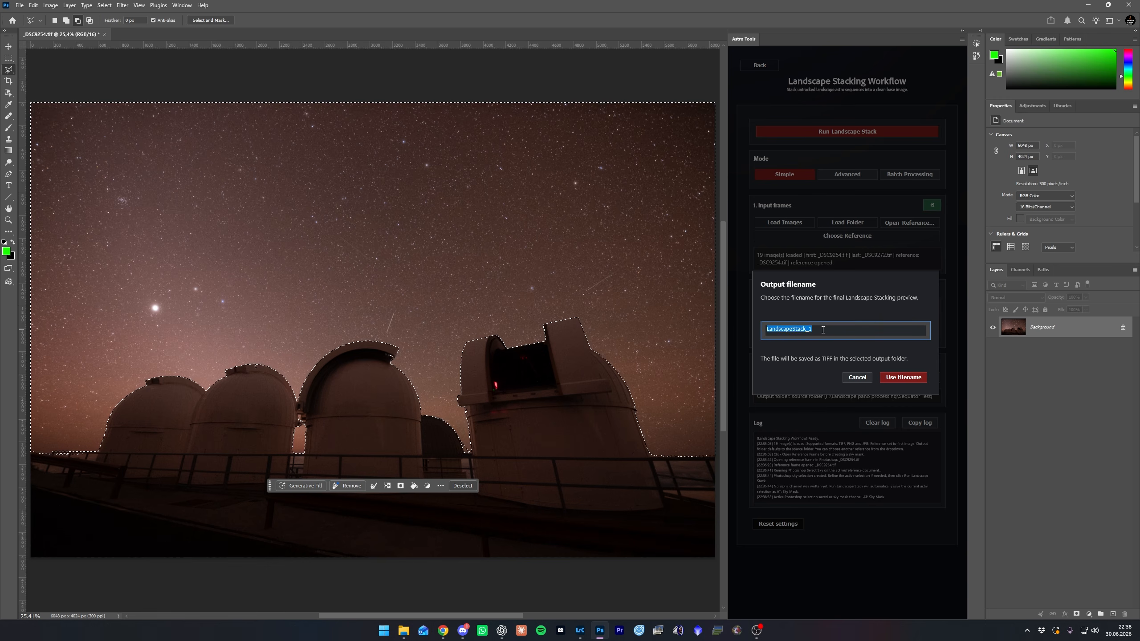
{"action": "type", "text": "Simple"}
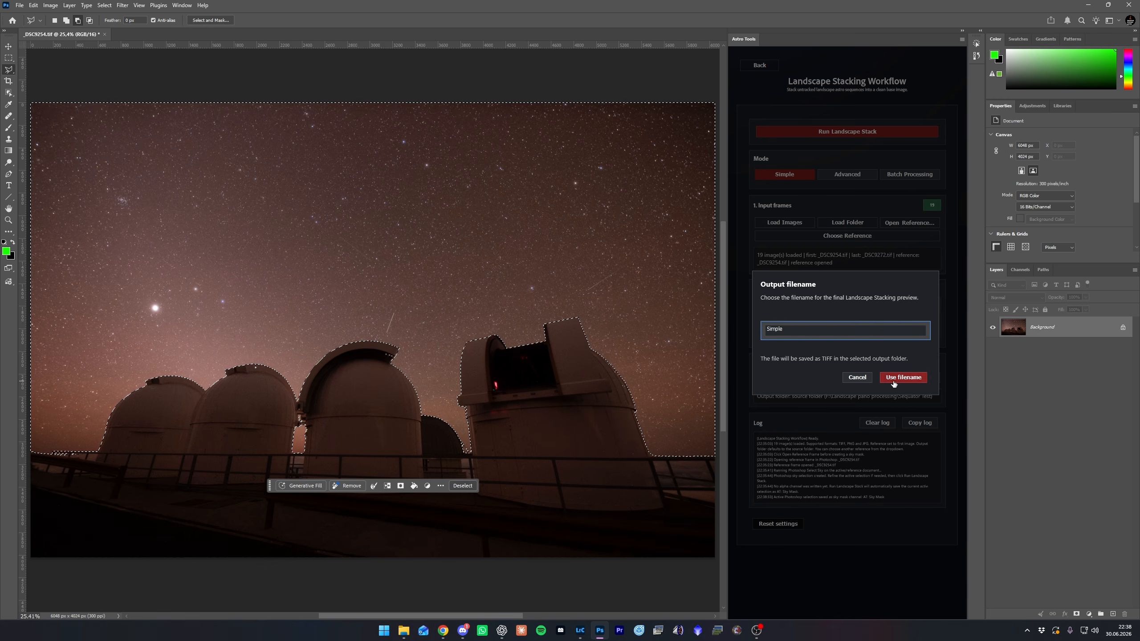
{"action": "type", "text": "_Stack"}
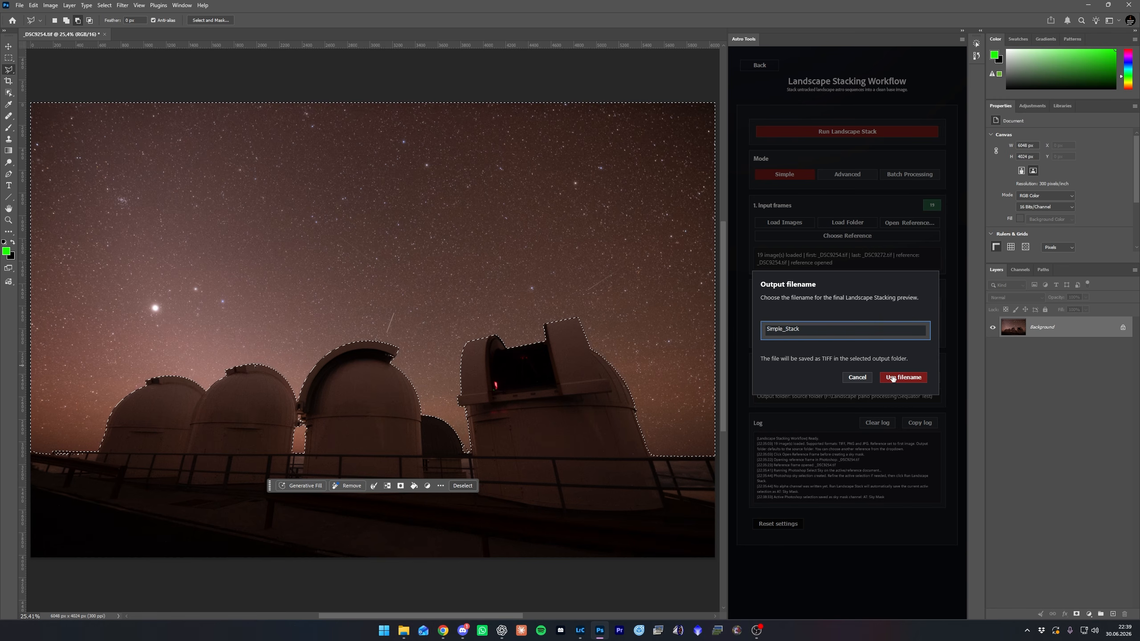
{"action": "left_click", "coordinate": [892, 378]}
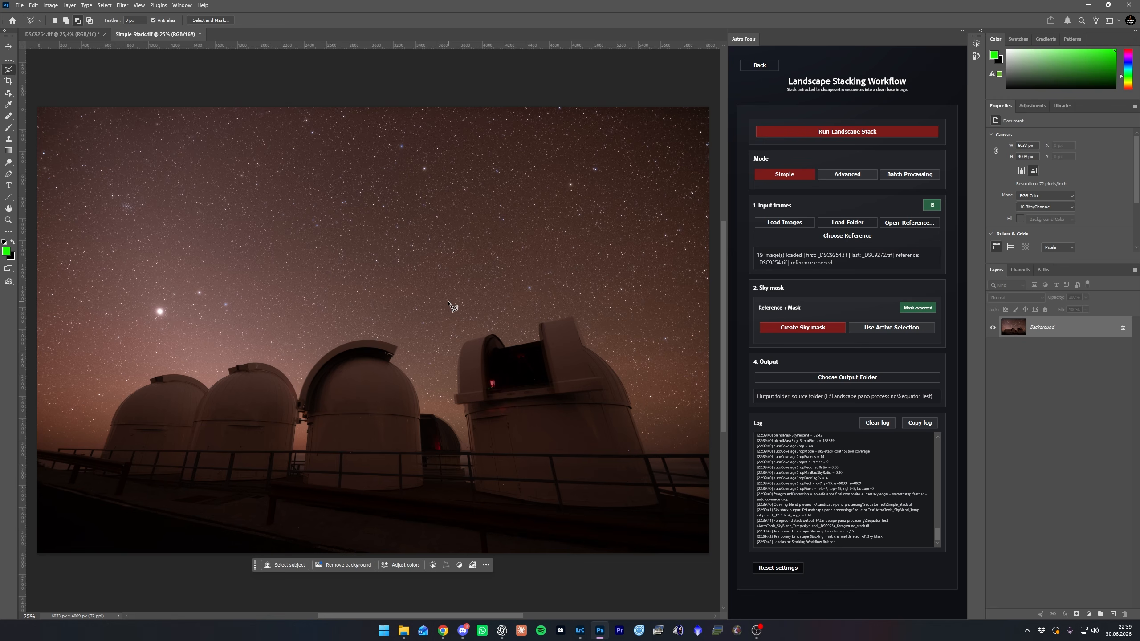
Examine the stacked image up close along the dome edges, the open dome's interior and the adjoining sky.
{"action": "key", "text": "v"}
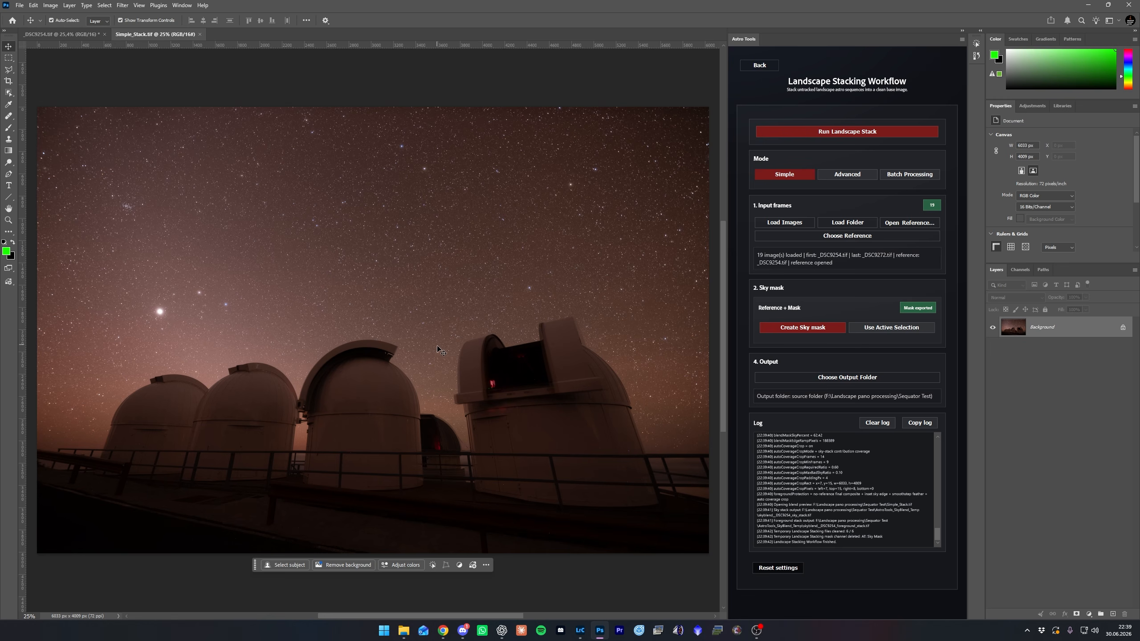
{"action": "scroll", "coordinate": [206, 402], "scroll_direction": "up", "scroll_amount": 11}
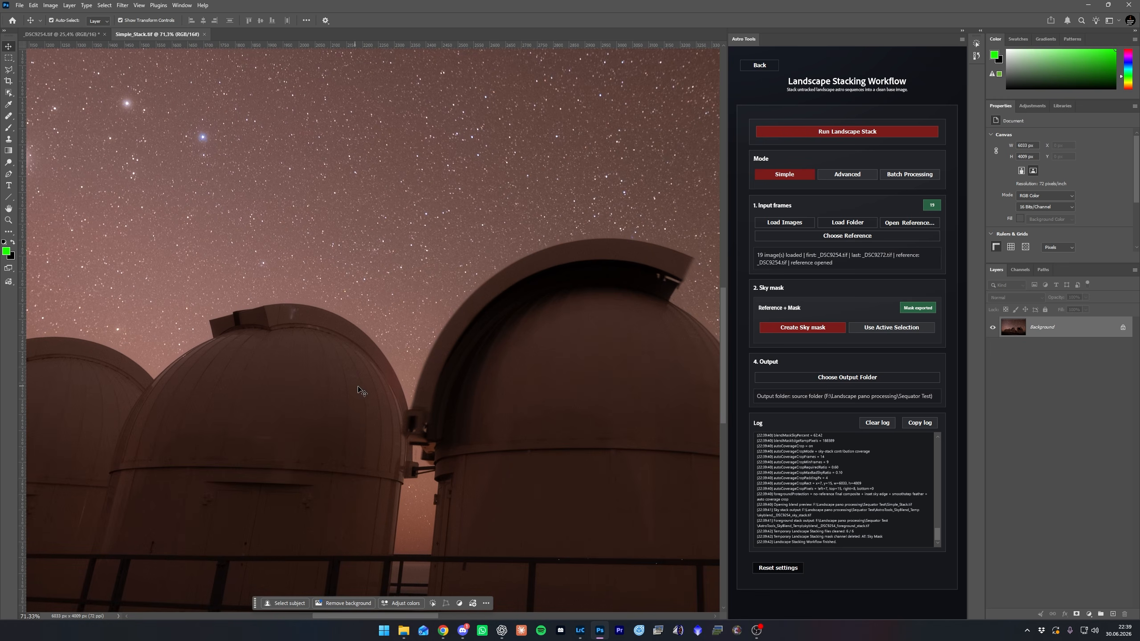
{"action": "left_click_drag", "start_coordinate": [555, 406], "coordinate": [247, 359]}
{"action": "scroll", "coordinate": [326, 382], "scroll_direction": "up", "scroll_amount": 3}
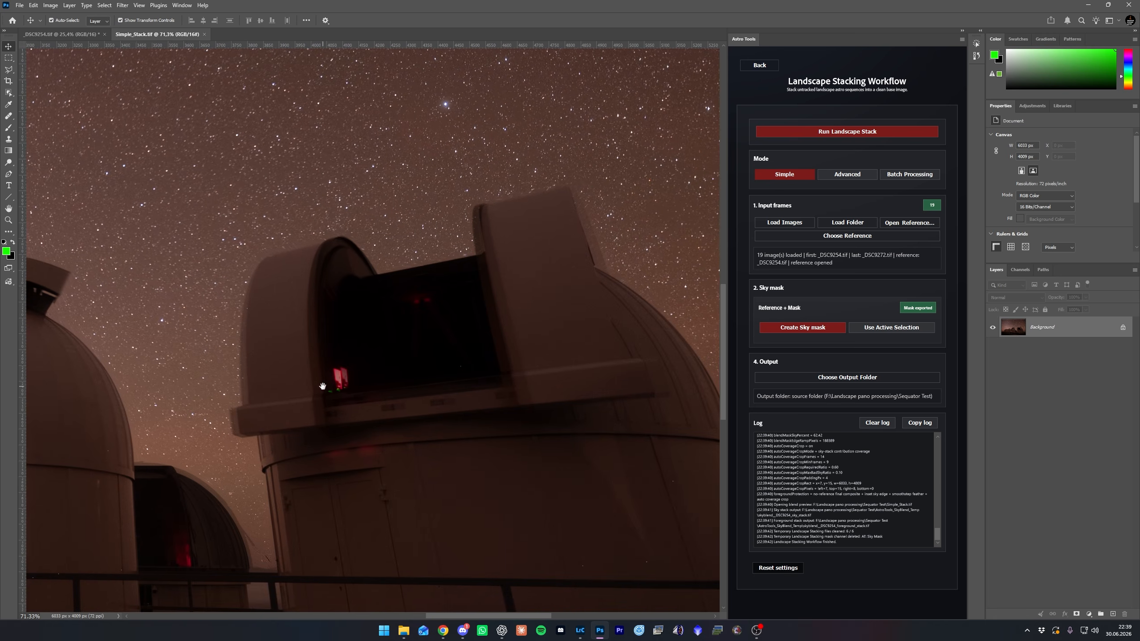
{"action": "scroll", "coordinate": [588, 193], "scroll_direction": "up", "scroll_amount": 4}
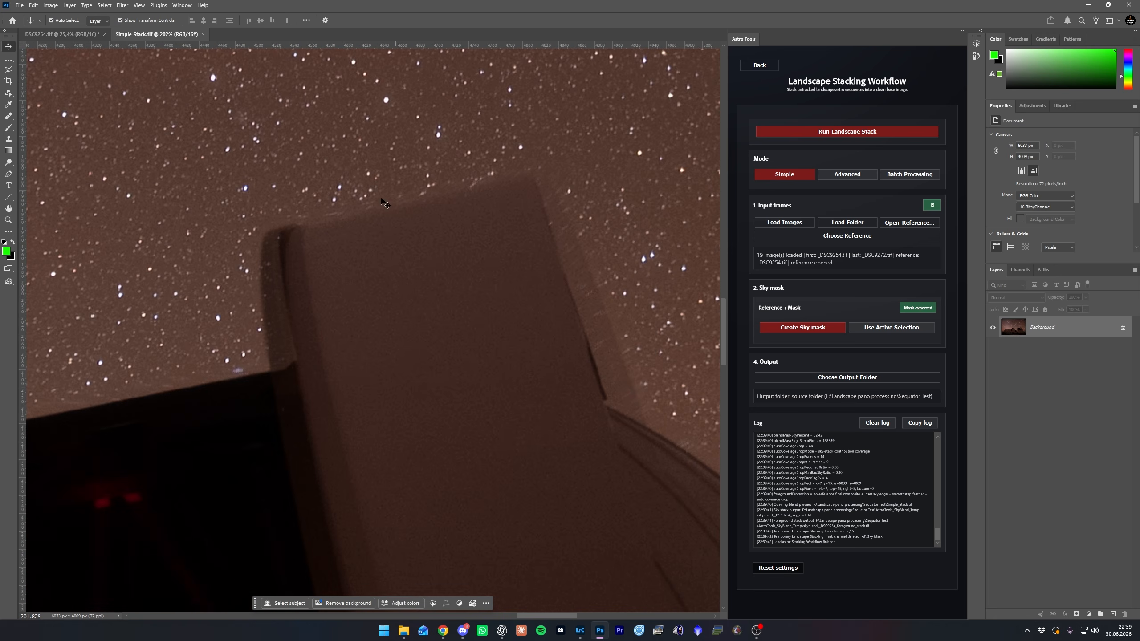
{"action": "scroll", "coordinate": [326, 278], "scroll_direction": "down", "scroll_amount": 5}
{"action": "scroll", "coordinate": [532, 231], "scroll_direction": "up", "scroll_amount": 2}
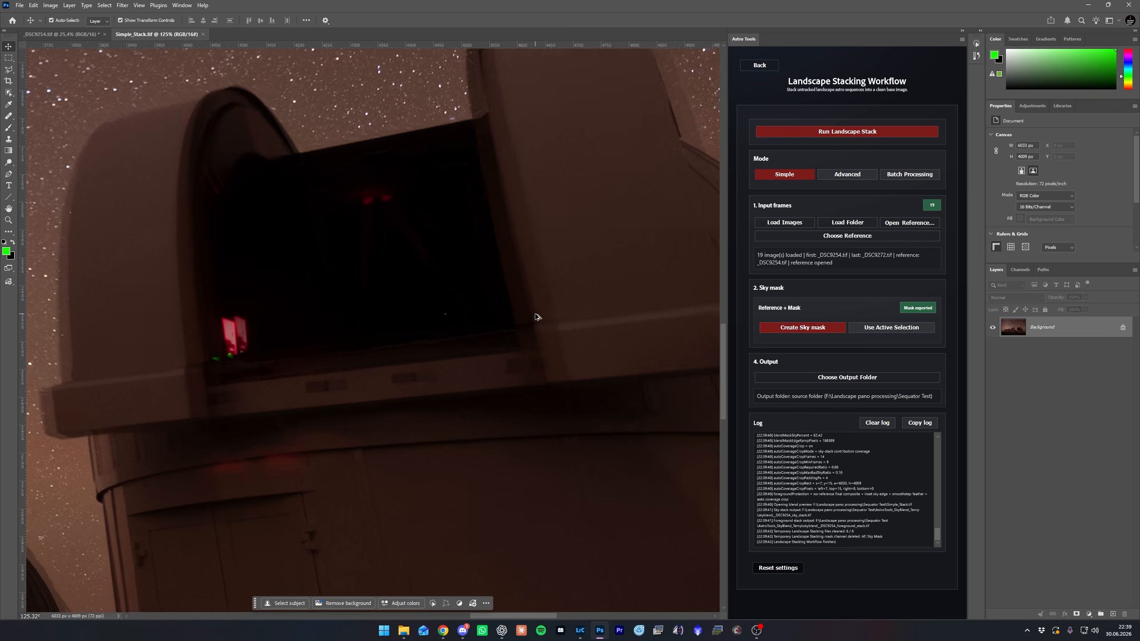
Examine the stacked image along the open dome's lower edge and around the middle dome's shutter.
{"action": "scroll", "coordinate": [487, 319], "scroll_direction": "up", "scroll_amount": 4}
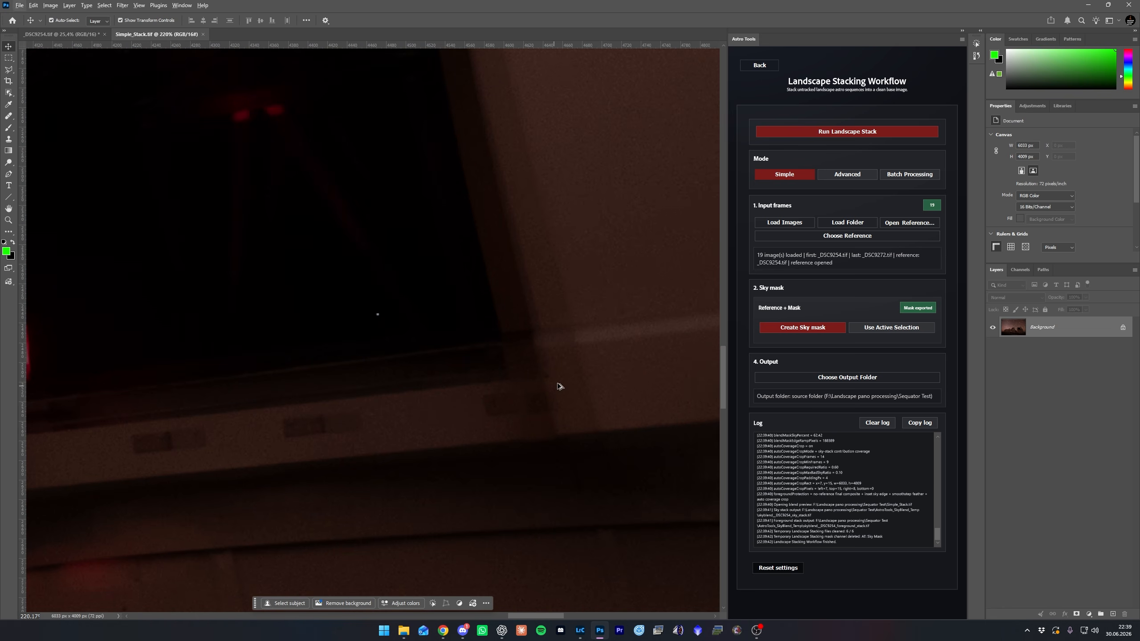
{"action": "scroll", "coordinate": [558, 386], "scroll_direction": "down", "scroll_amount": 5}
{"action": "left_click_drag", "start_coordinate": [155, 385], "coordinate": [585, 301]}
{"action": "left_click_drag", "start_coordinate": [332, 214], "coordinate": [463, 328]}
{"action": "scroll", "coordinate": [422, 243], "scroll_direction": "up", "scroll_amount": 6}
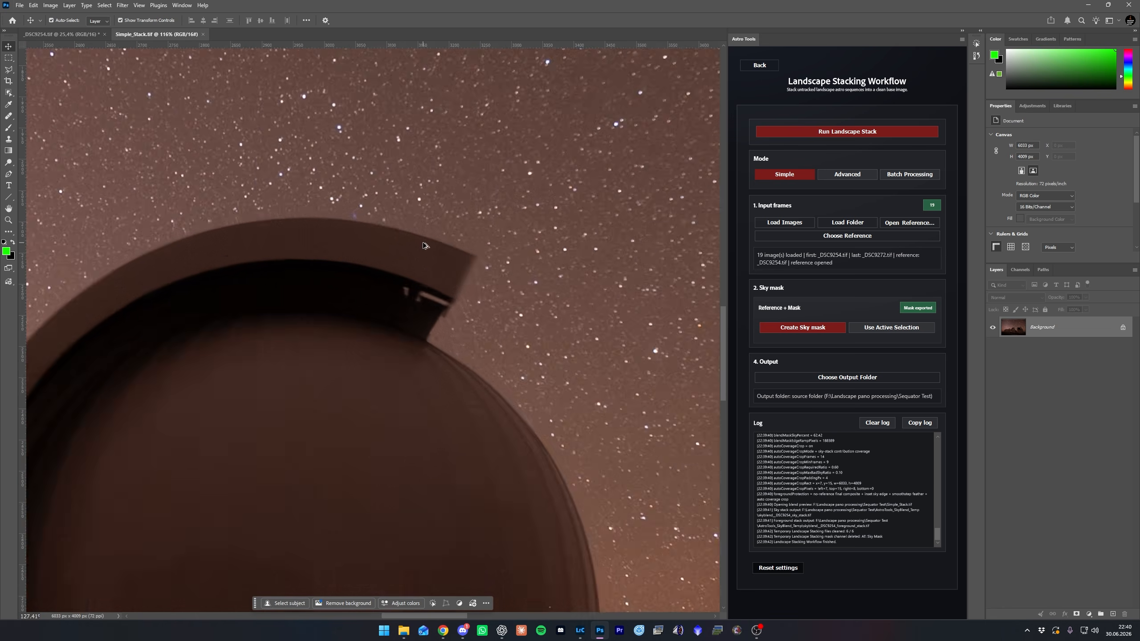
{"action": "scroll", "coordinate": [466, 302], "scroll_direction": "down", "scroll_amount": 8}
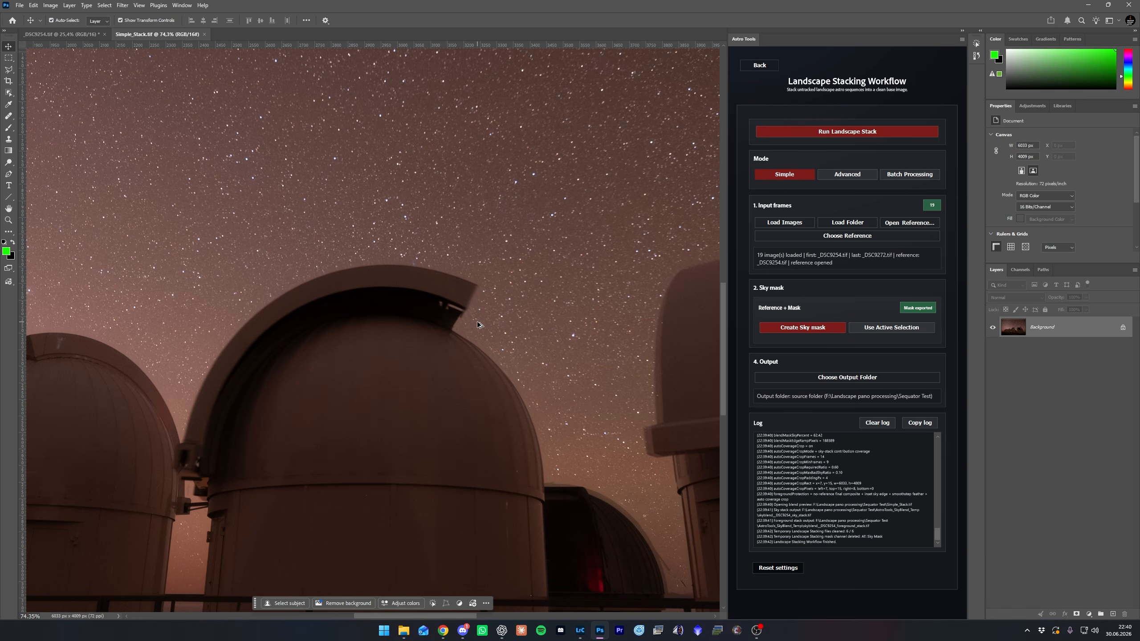
Examine the middle dome's side mechanism and the small dome with the red light behind it, including the adjoining sky.
{"action": "left_click_drag", "start_coordinate": [369, 453], "coordinate": [332, 326]}
{"action": "scroll", "coordinate": [133, 333], "scroll_direction": "up", "scroll_amount": 6}
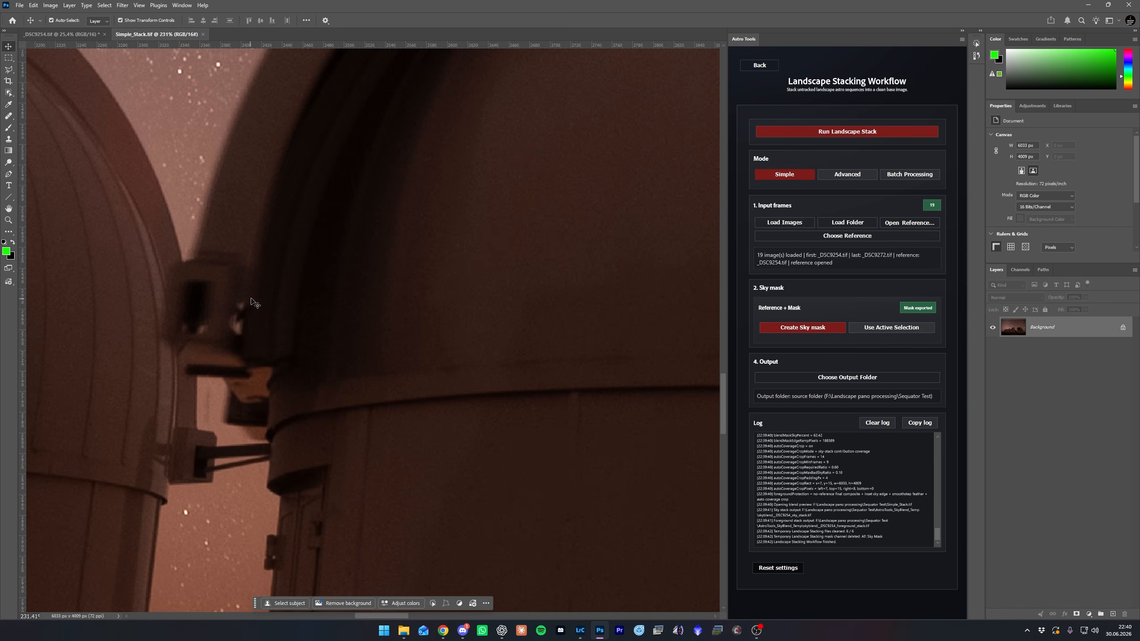
{"action": "left_click_drag", "start_coordinate": [462, 351], "coordinate": [134, 274]}
{"action": "left_click_drag", "start_coordinate": [527, 362], "coordinate": [230, 326]}
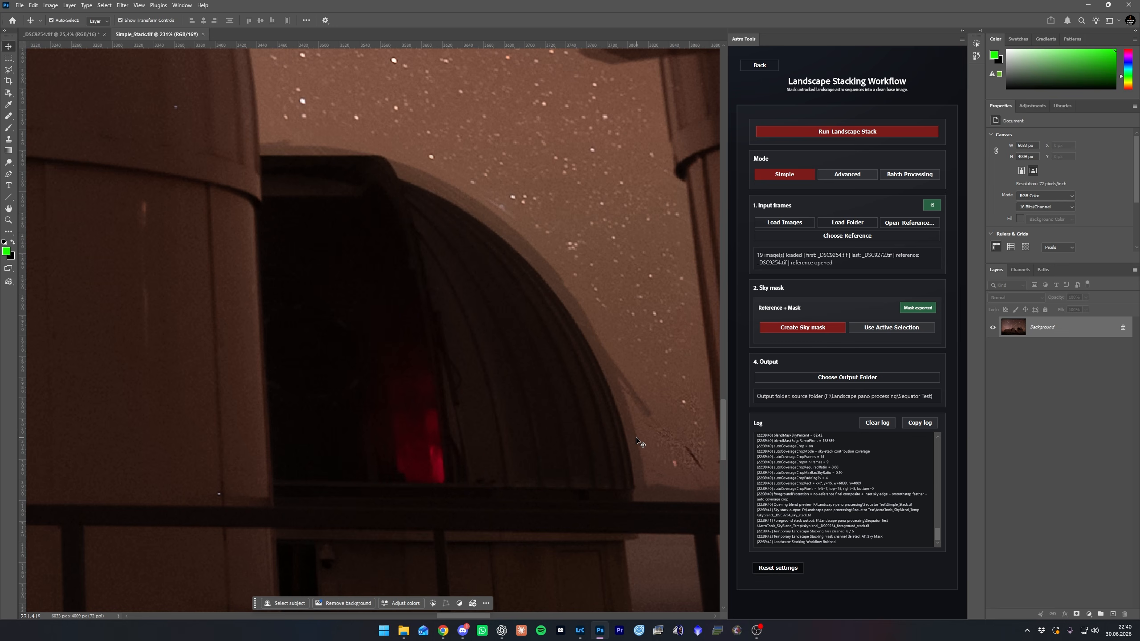
{"action": "key", "text": "ctrl+0"}
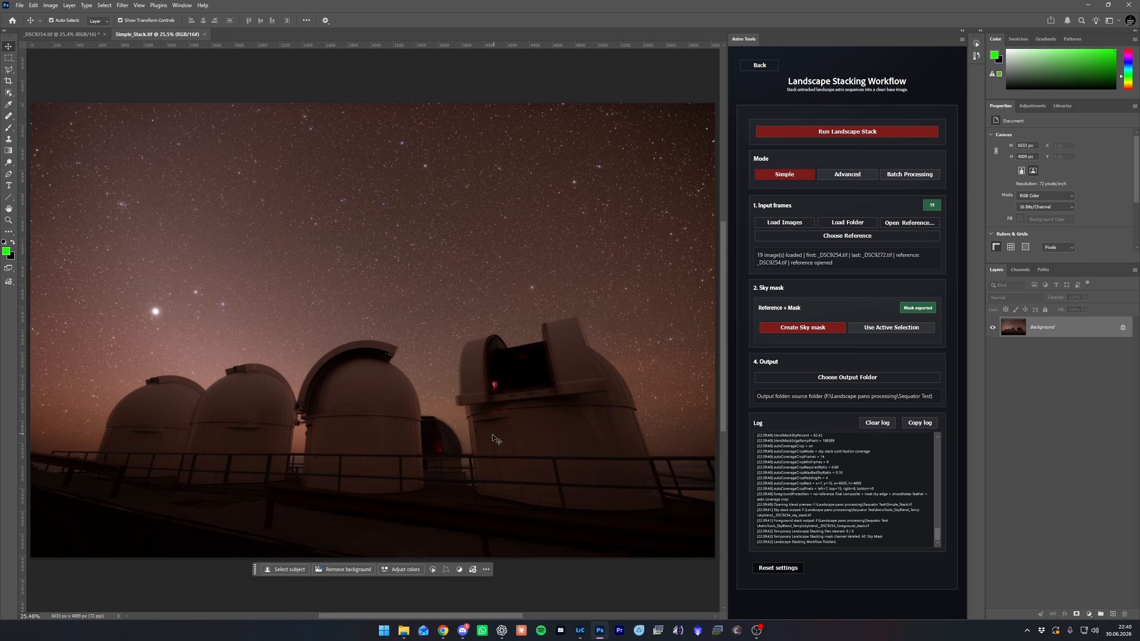
{"action": "scroll", "coordinate": [475, 445], "scroll_direction": "up", "scroll_amount": 5}
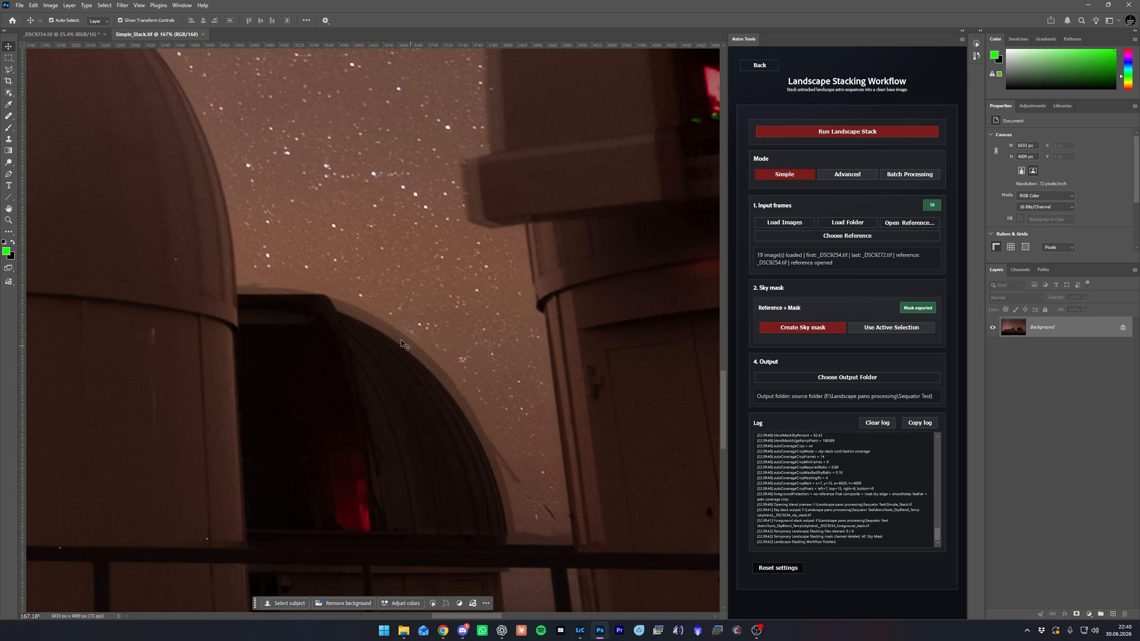
{"action": "left_click_drag", "start_coordinate": [580, 244], "coordinate": [250, 545]}
{"action": "key", "text": "ctrl+0"}
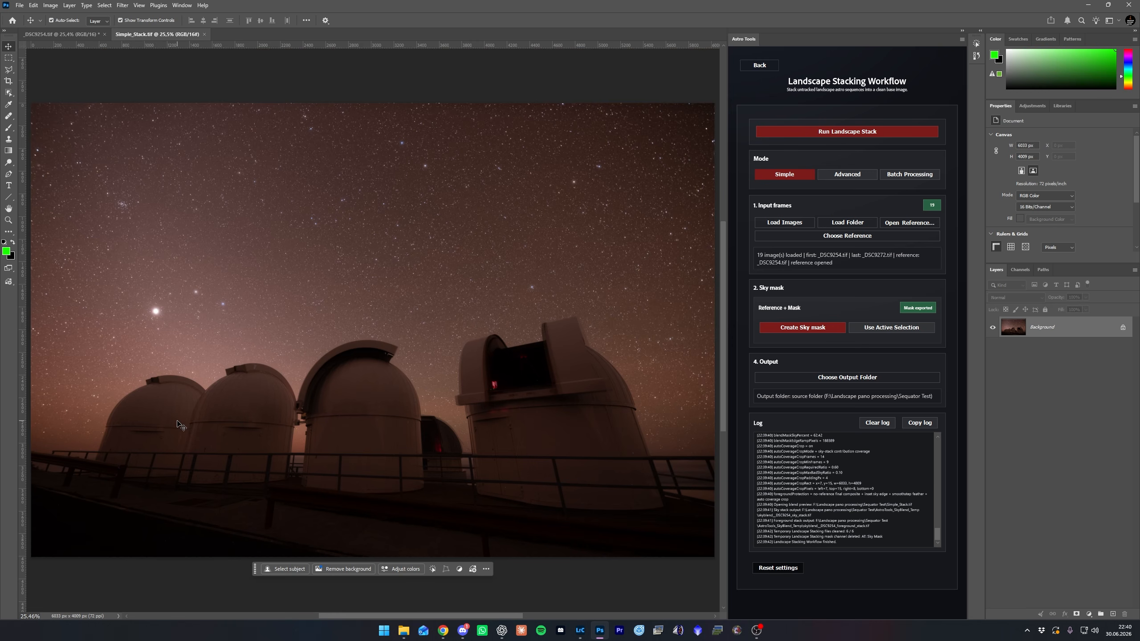
Examine the two leftmost domes, the railing in front of them and the star field above in the stacked image.
{"action": "scroll", "coordinate": [198, 412], "scroll_direction": "up", "scroll_amount": 5}
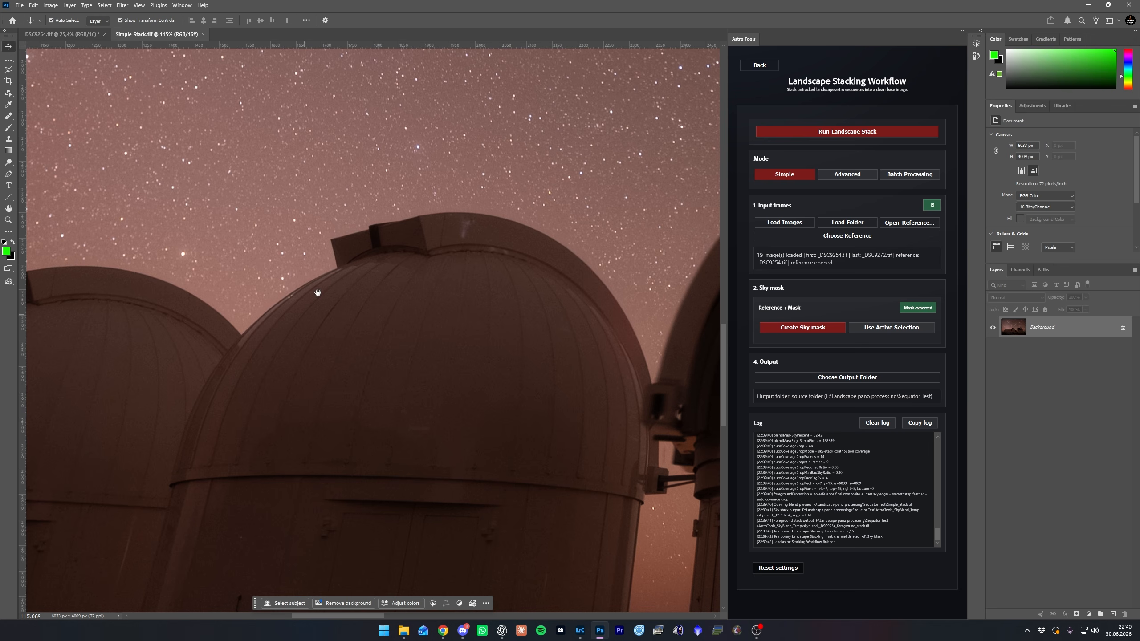
{"action": "left_click_drag", "start_coordinate": [196, 373], "coordinate": [470, 435]}
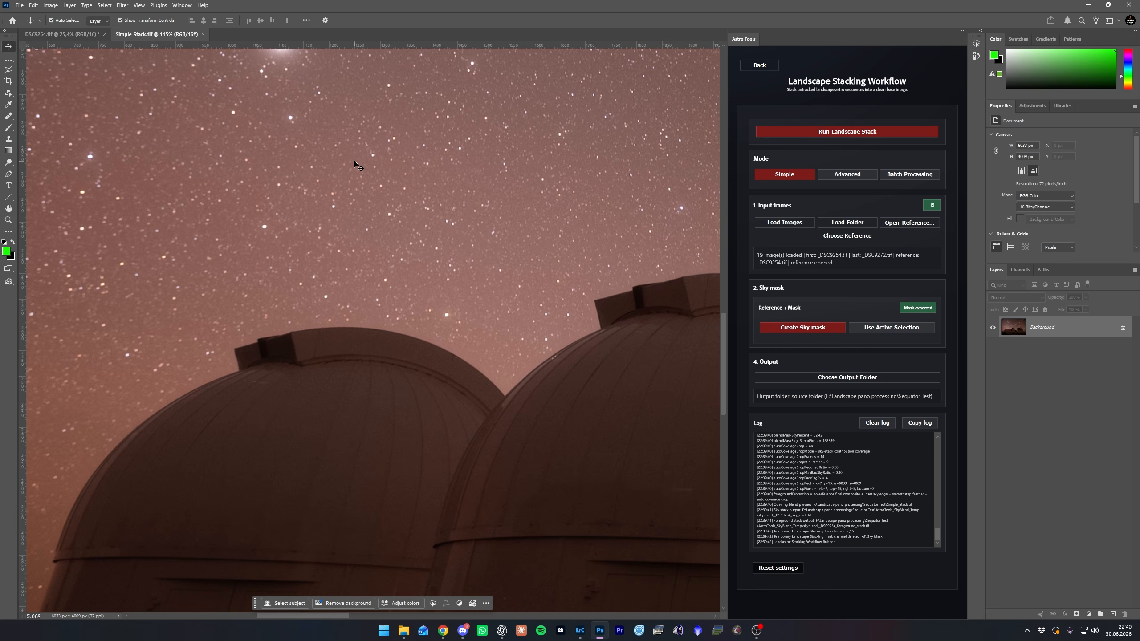
{"action": "left_click_drag", "start_coordinate": [507, 126], "coordinate": [338, 485]}
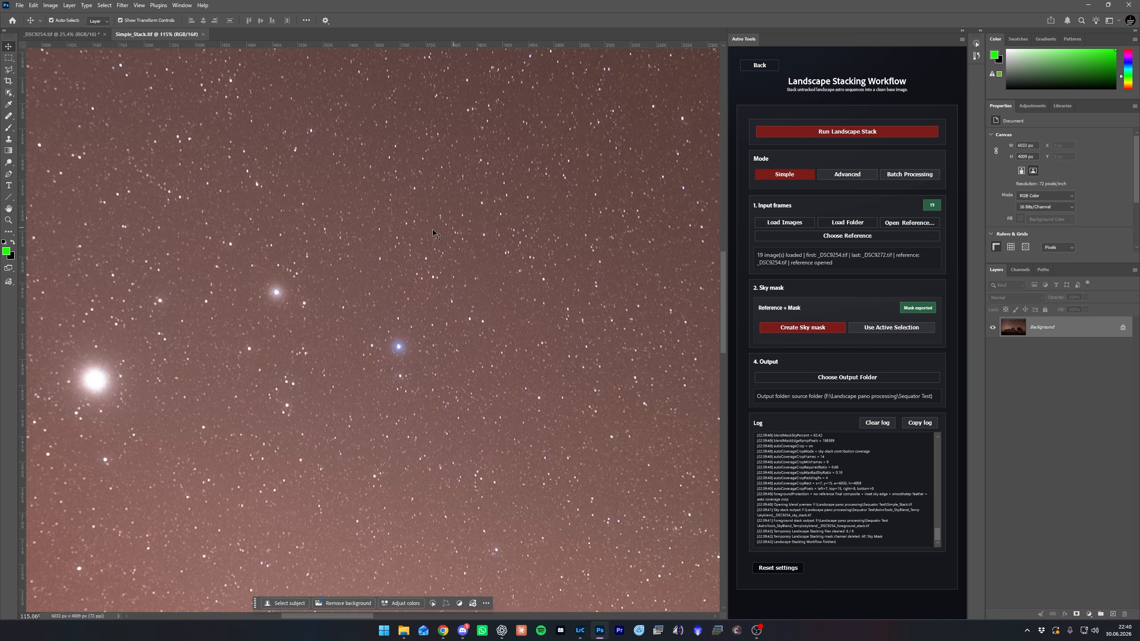
{"action": "left_click_drag", "start_coordinate": [487, 524], "coordinate": [501, 46]}
{"action": "left_click_drag", "start_coordinate": [501, 384], "coordinate": [527, 249]}
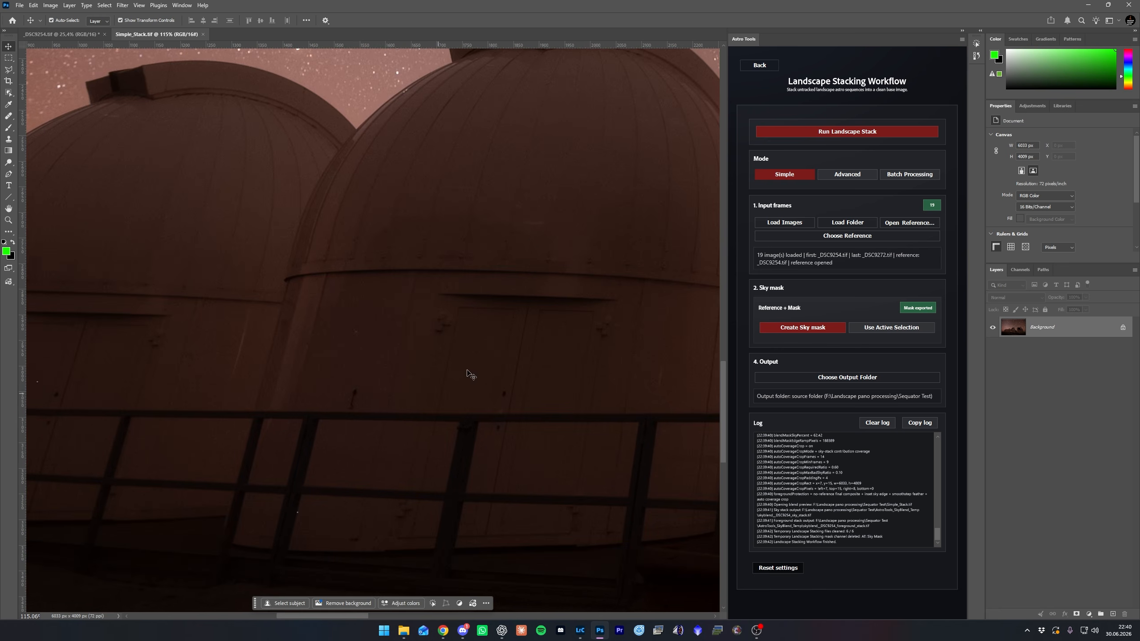
{"action": "scroll", "coordinate": [389, 410], "scroll_direction": "down", "scroll_amount": 3}
{"action": "scroll", "coordinate": [414, 402], "scroll_direction": "up", "scroll_amount": 2}
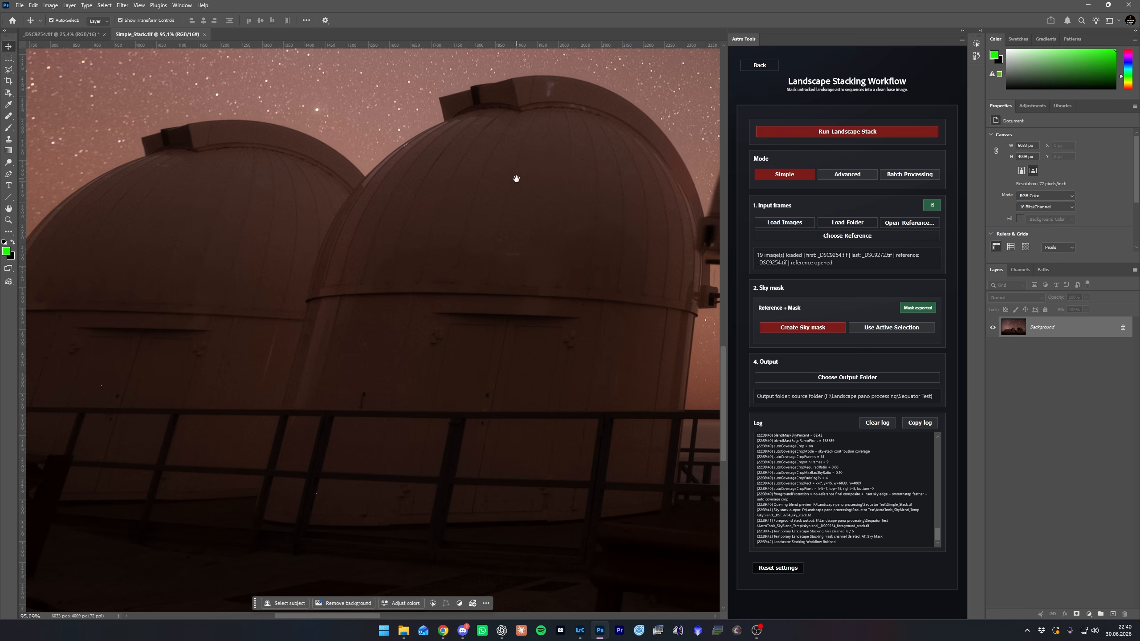
{"action": "left_click_drag", "start_coordinate": [516, 179], "coordinate": [490, 230]}
{"action": "left_click_drag", "start_coordinate": [542, 189], "coordinate": [270, 542]}
{"action": "scroll", "coordinate": [349, 438], "scroll_direction": "down", "scroll_amount": 3}
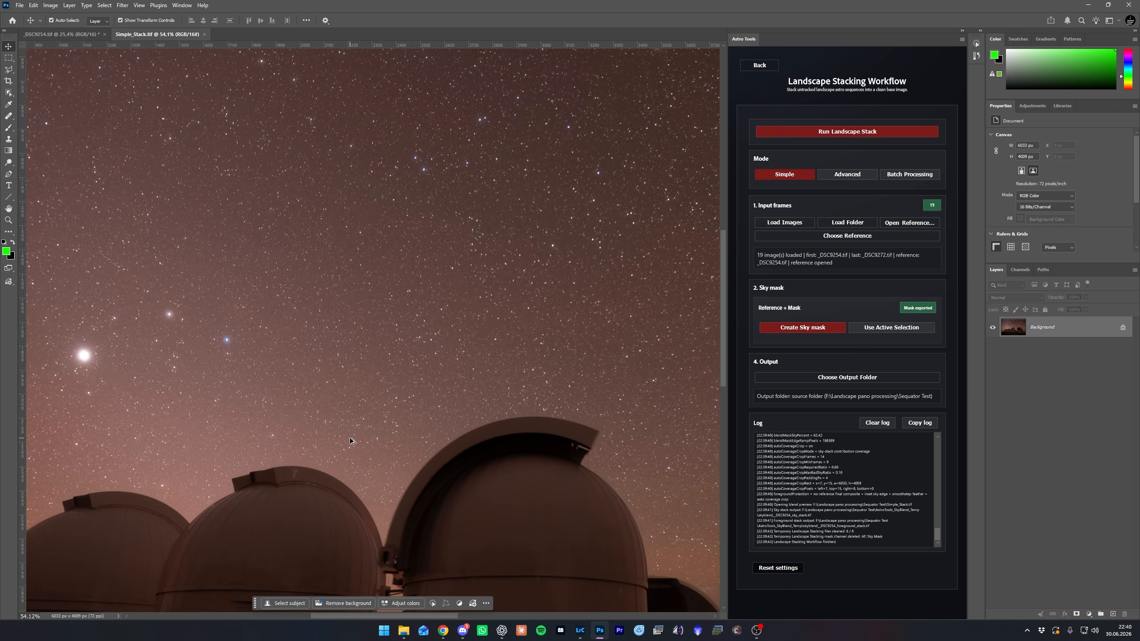
{"action": "scroll", "coordinate": [400, 430], "scroll_direction": "down", "scroll_amount": 3}
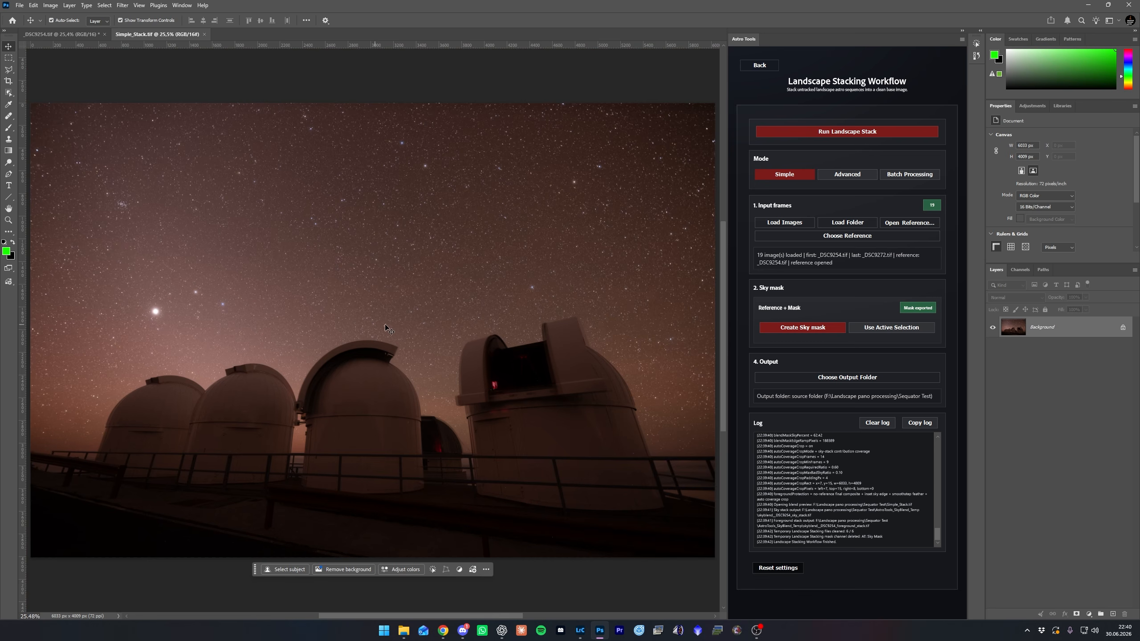
Deselect the sky in the original _DSC9254 frame and inspect its satellite trail and the noise on the domes.
{"action": "left_click", "coordinate": [68, 35]}
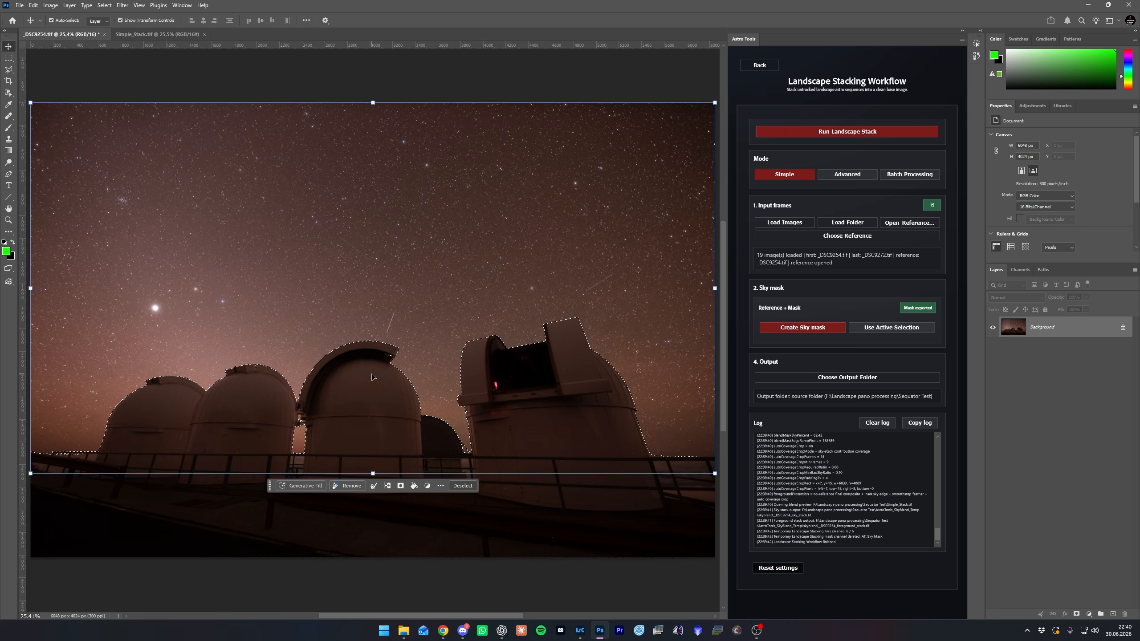
{"action": "key", "text": "ctrl+d"}
{"action": "scroll", "coordinate": [396, 325], "scroll_direction": "up", "scroll_amount": 10}
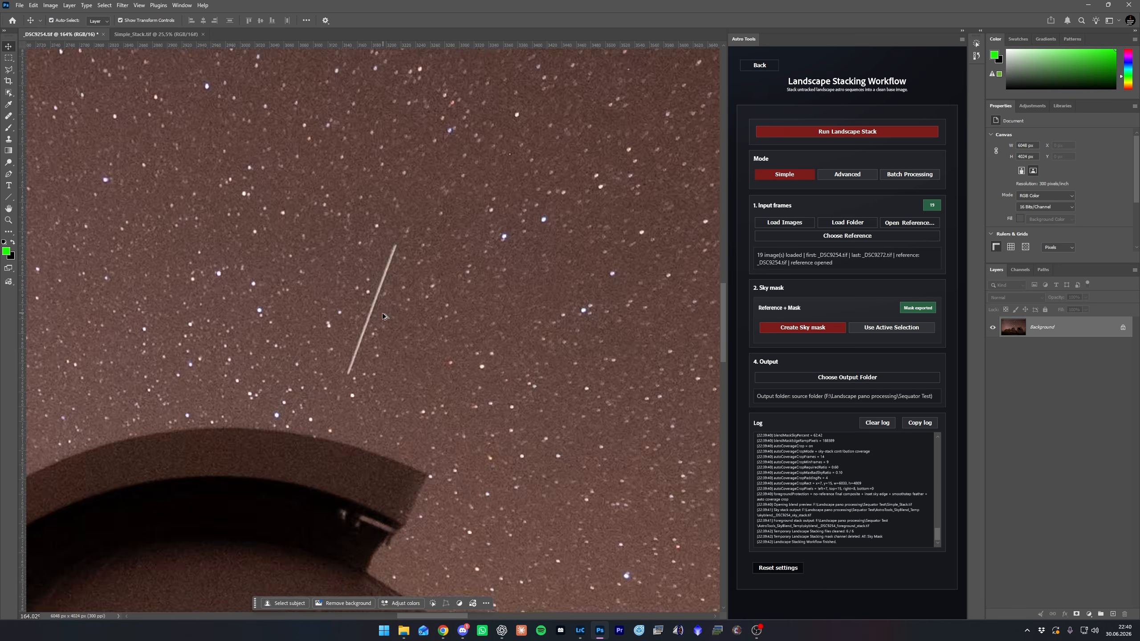
{"action": "scroll", "coordinate": [352, 358], "scroll_direction": "down", "scroll_amount": 5}
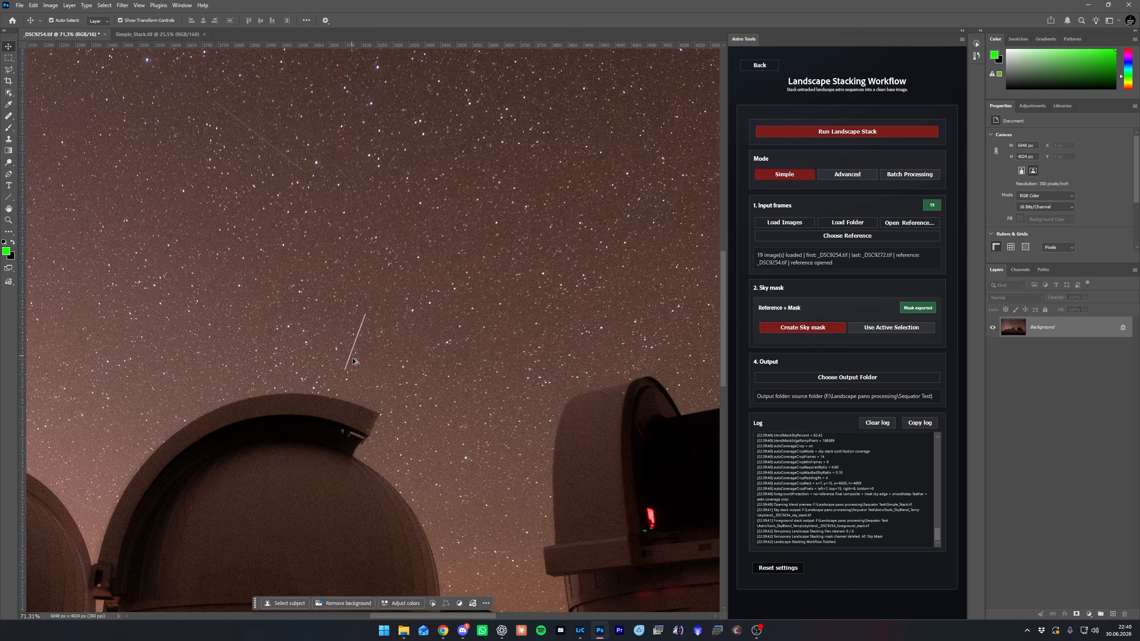
{"action": "scroll", "coordinate": [288, 487], "scroll_direction": "up", "scroll_amount": 4}
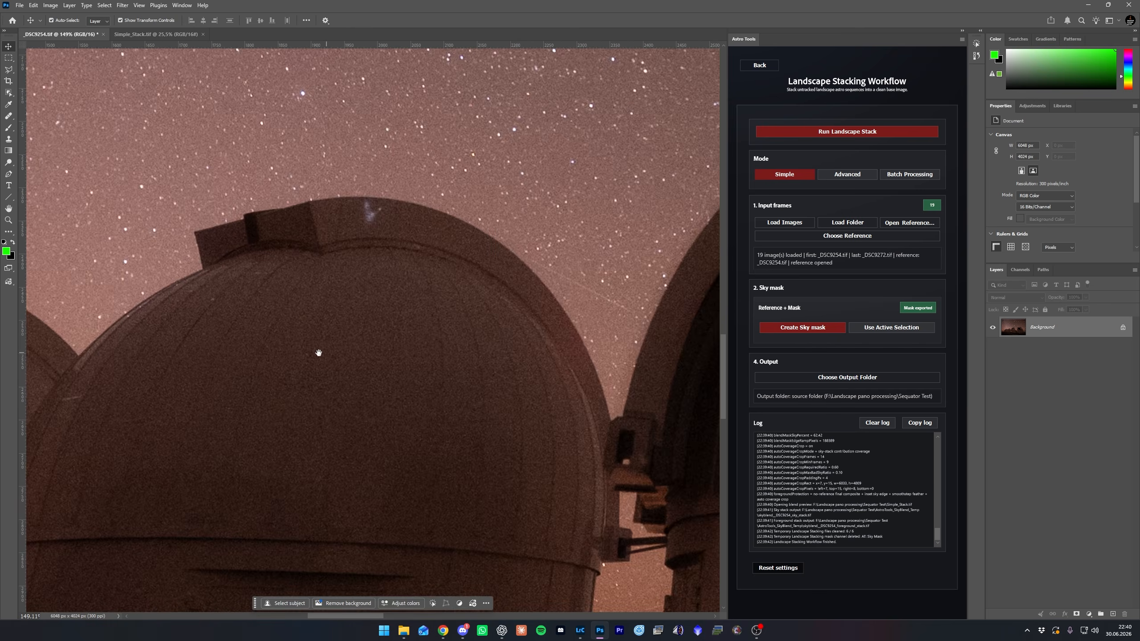
{"action": "scroll", "coordinate": [319, 353], "scroll_direction": "down", "scroll_amount": 3}
Compare Simple_Stack with the original _DSC9254 frame where the two leftmost domes overlap.
{"action": "left_click", "coordinate": [155, 34]}
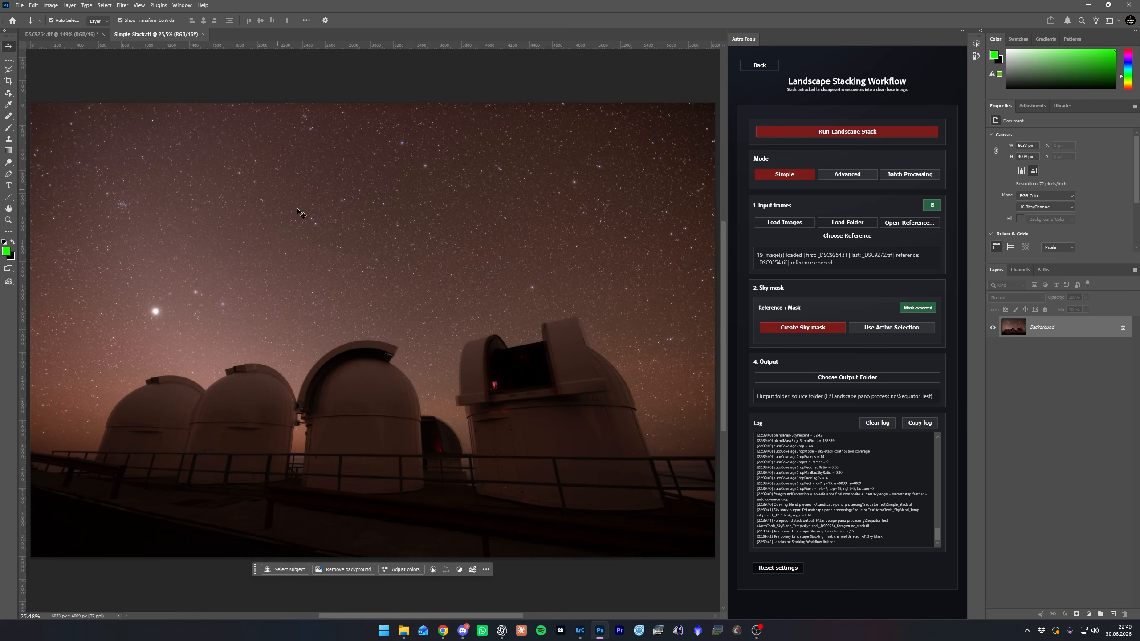
{"action": "scroll", "coordinate": [232, 361], "scroll_direction": "up", "scroll_amount": 8}
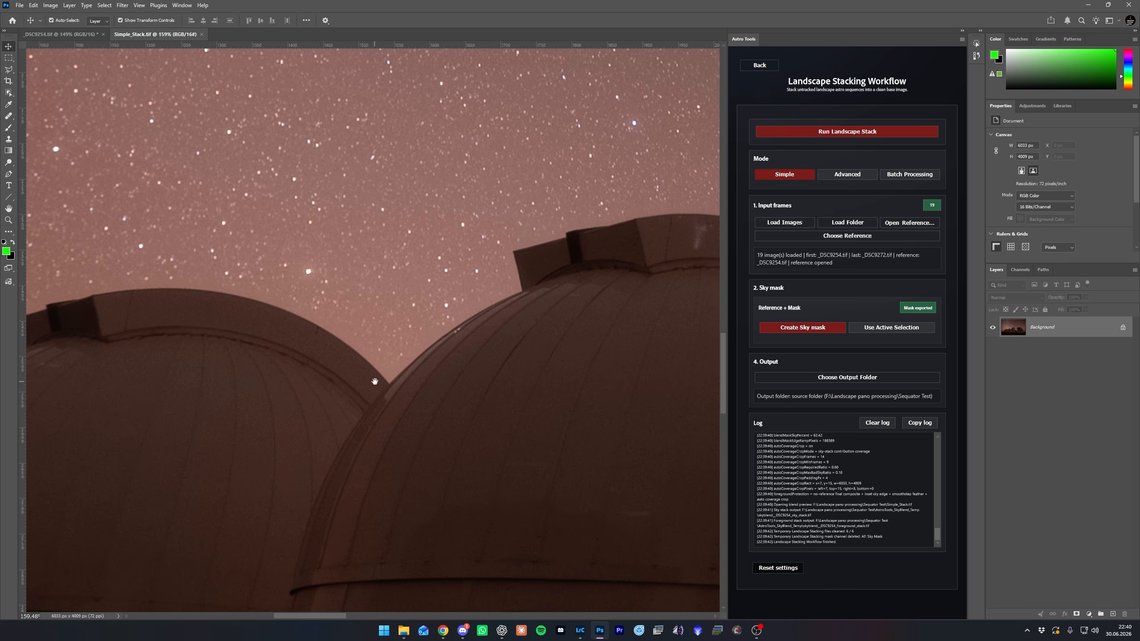
{"action": "left_click", "coordinate": [61, 36]}
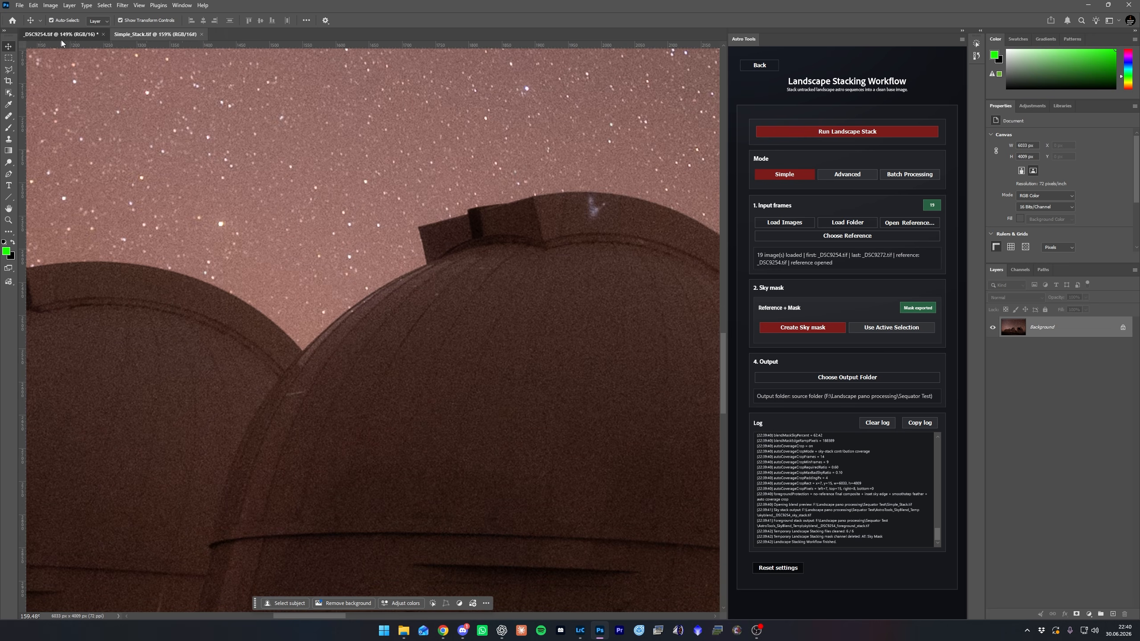
{"action": "left_click", "coordinate": [147, 33]}
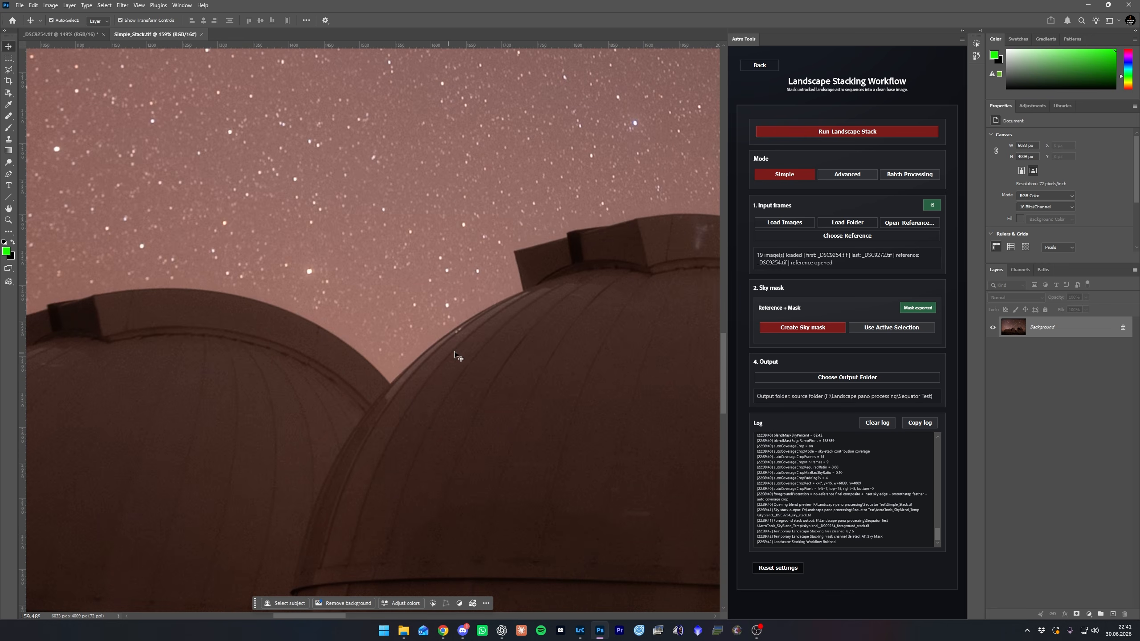
Inspect the stacked image's sky transition closely along the outlines of the two leftmost domes.
{"action": "scroll", "coordinate": [420, 323], "scroll_direction": "up", "scroll_amount": 3}
{"action": "scroll", "coordinate": [420, 320], "scroll_direction": "down", "scroll_amount": 4}
{"action": "scroll", "coordinate": [420, 320], "scroll_direction": "up", "scroll_amount": 2}
{"action": "scroll", "coordinate": [423, 327], "scroll_direction": "up", "scroll_amount": 2}
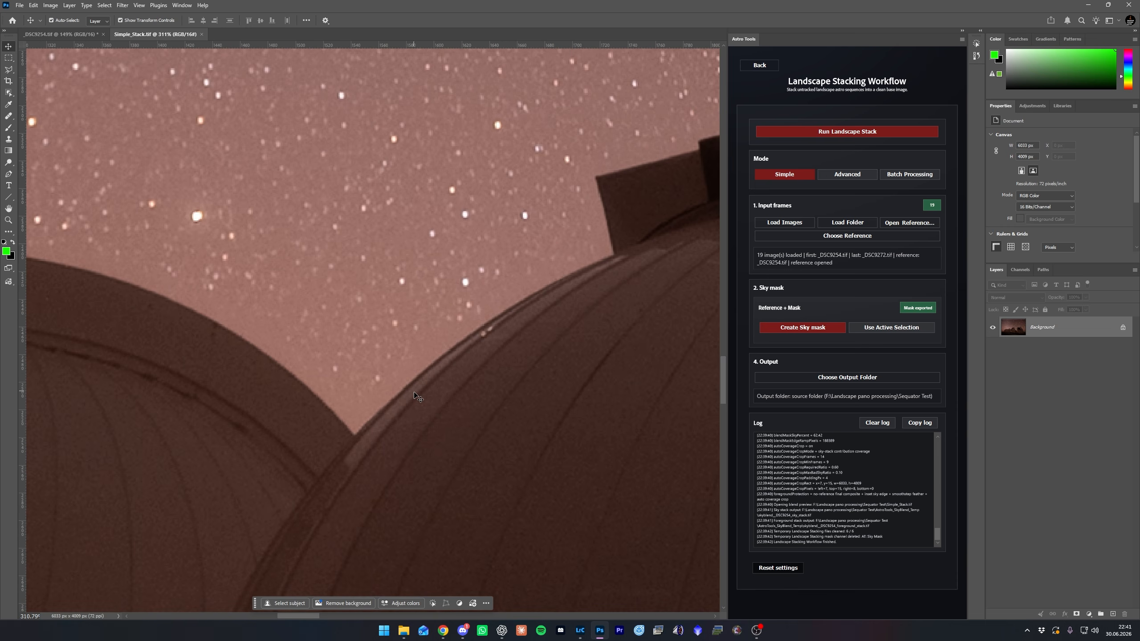
{"action": "scroll", "coordinate": [415, 395], "scroll_direction": "down", "scroll_amount": 2}
{"action": "scroll", "coordinate": [251, 389], "scroll_direction": "left", "scroll_amount": 5}
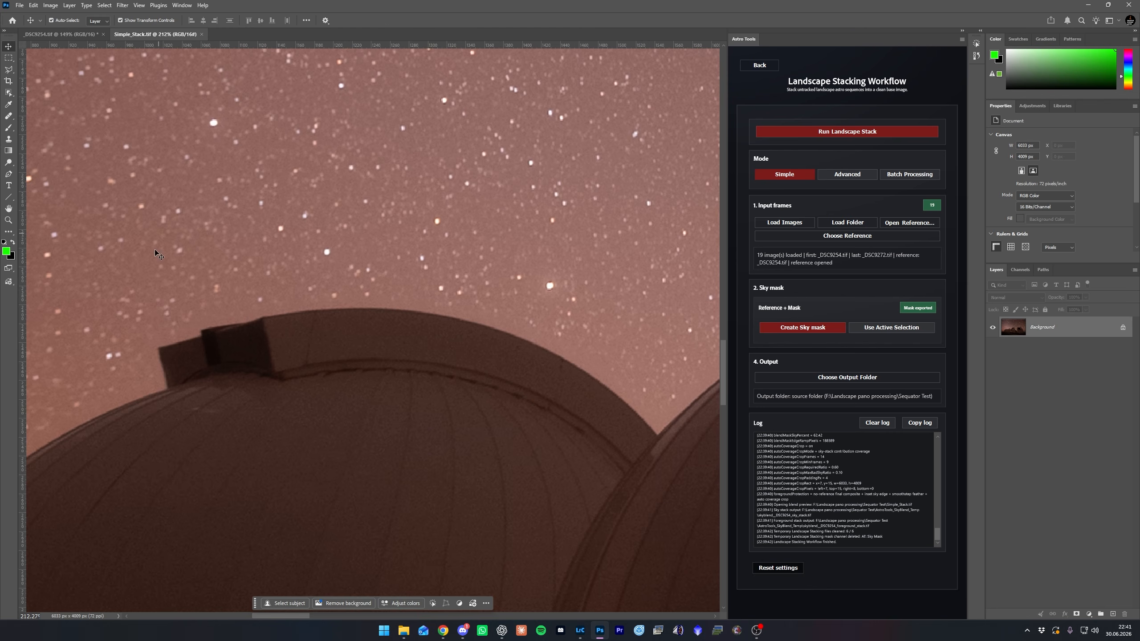
{"action": "left_click_drag", "start_coordinate": [201, 453], "coordinate": [532, 323]}
{"action": "scroll", "coordinate": [406, 279], "scroll_direction": "up", "scroll_amount": 3}
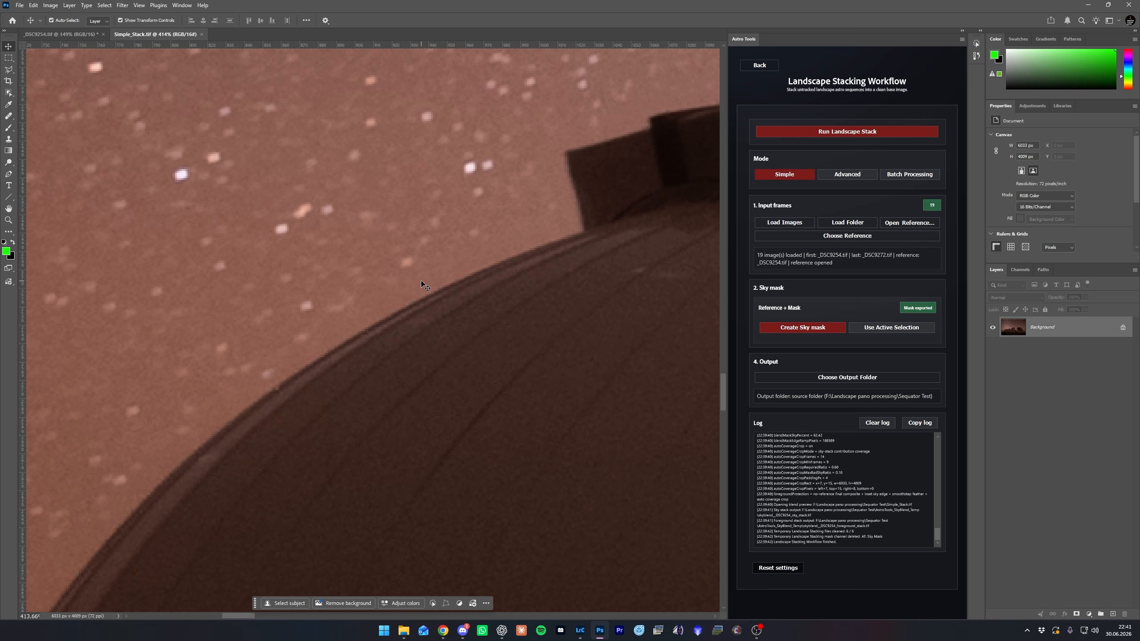
Inspect the stack's dome edges and sky from the leftmost dome across to the open dome, ending on the whole image.
{"action": "scroll", "coordinate": [437, 305], "scroll_direction": "down", "scroll_amount": 10}
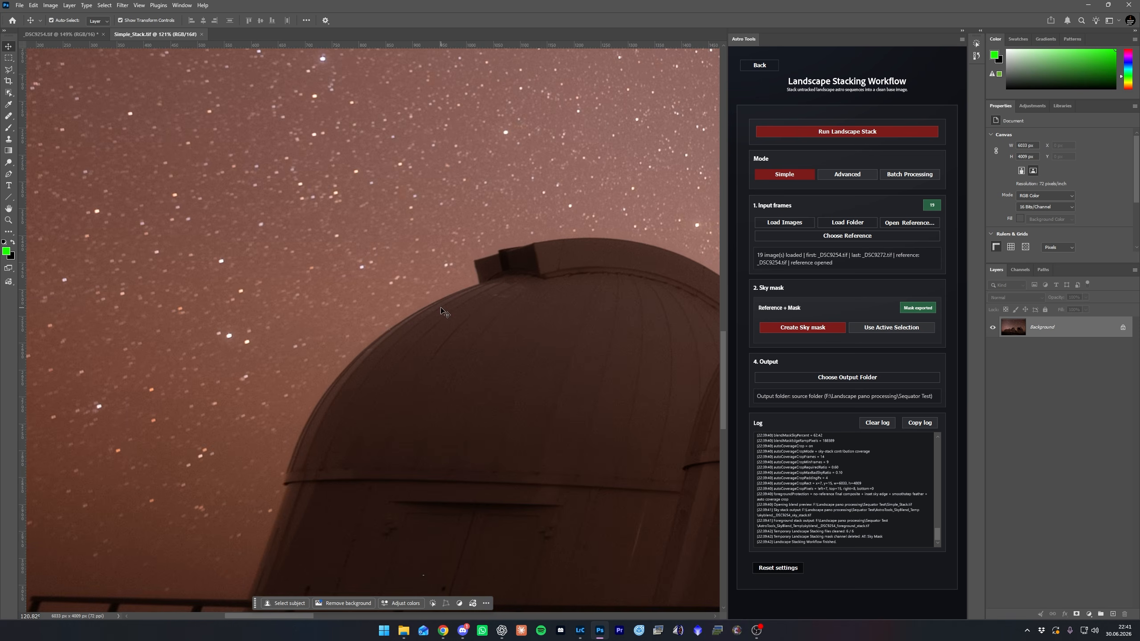
{"action": "scroll", "coordinate": [565, 343], "scroll_direction": "up", "scroll_amount": 5}
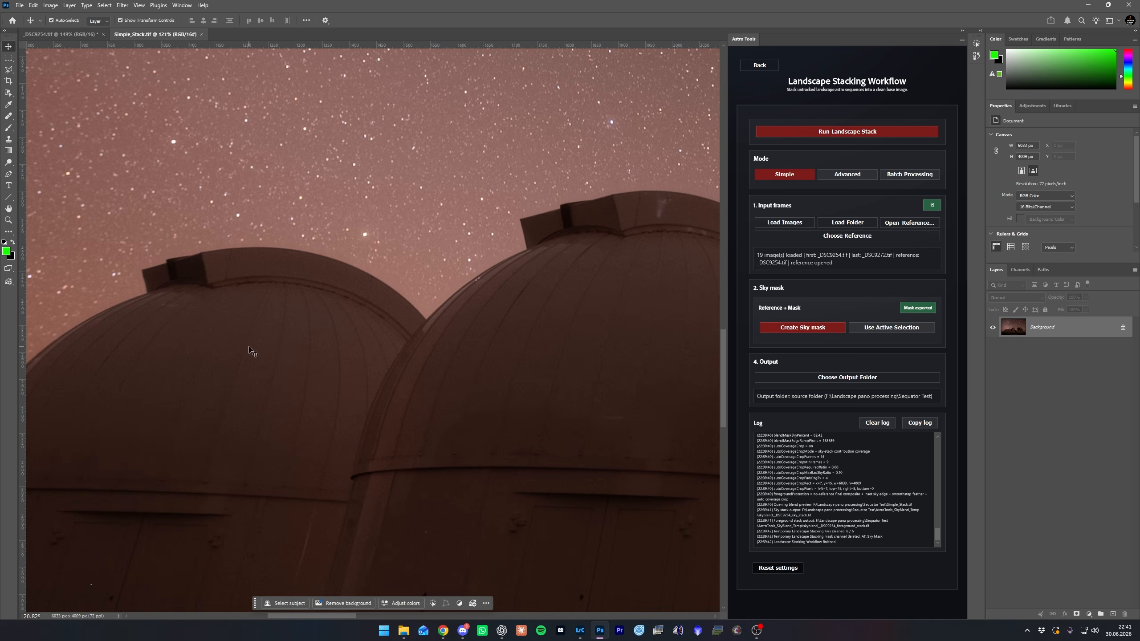
{"action": "left_click_drag", "start_coordinate": [628, 280], "coordinate": [252, 325]}
{"action": "scroll", "coordinate": [471, 363], "scroll_direction": "up", "scroll_amount": 2}
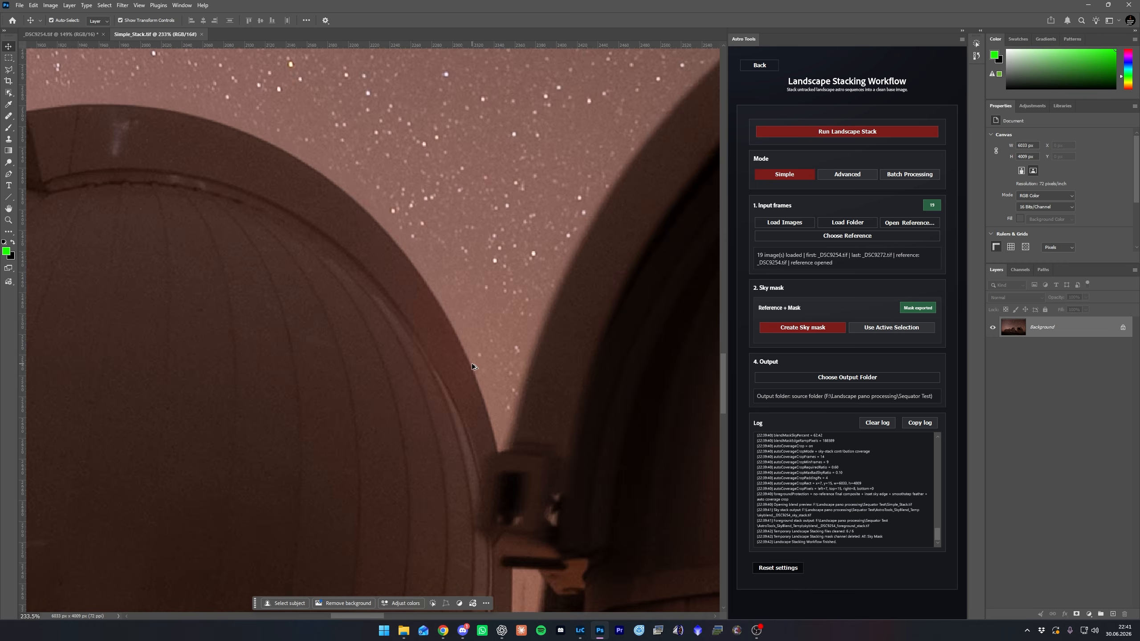
{"action": "scroll", "coordinate": [472, 363], "scroll_direction": "down", "scroll_amount": 2}
{"action": "left_click_drag", "start_coordinate": [470, 364], "coordinate": [204, 371]}
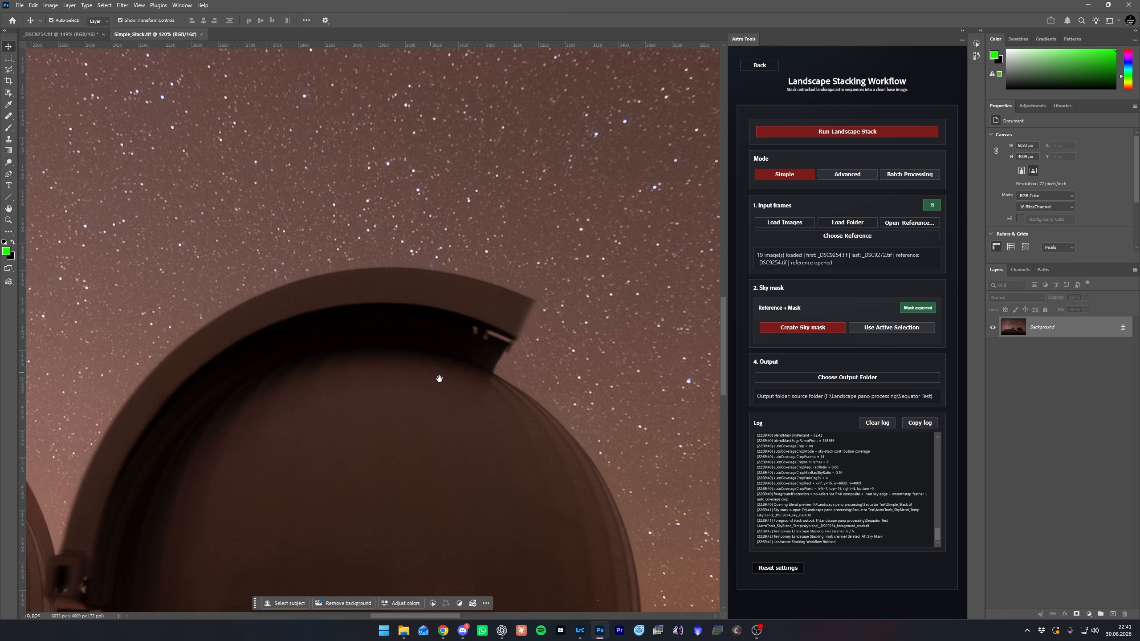
{"action": "left_click_drag", "start_coordinate": [439, 378], "coordinate": [379, 255]}
{"action": "left_click_drag", "start_coordinate": [547, 313], "coordinate": [435, 446]}
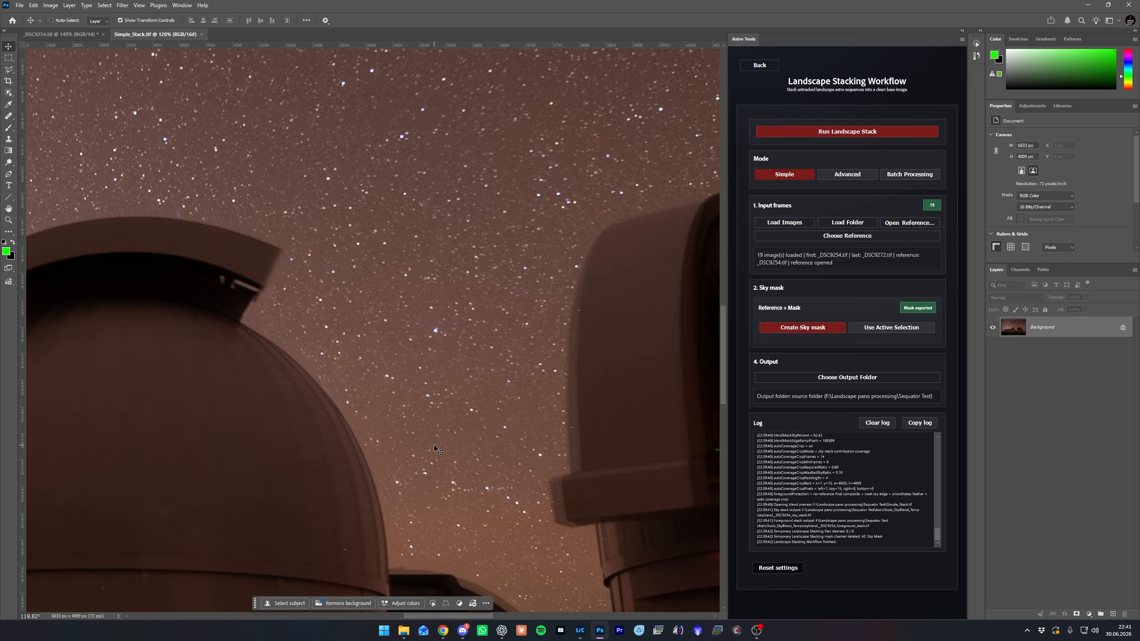
{"action": "key", "text": "ctrl+0"}
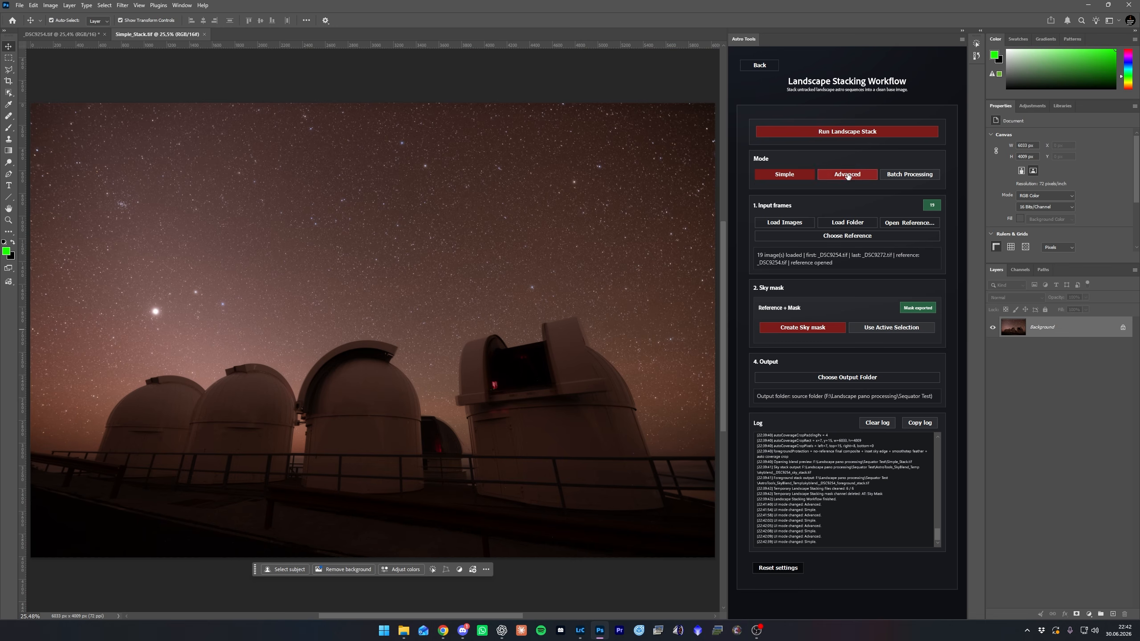
Switch the landscape stacking workflow to Advanced mode.
{"action": "left_click", "coordinate": [847, 175]}
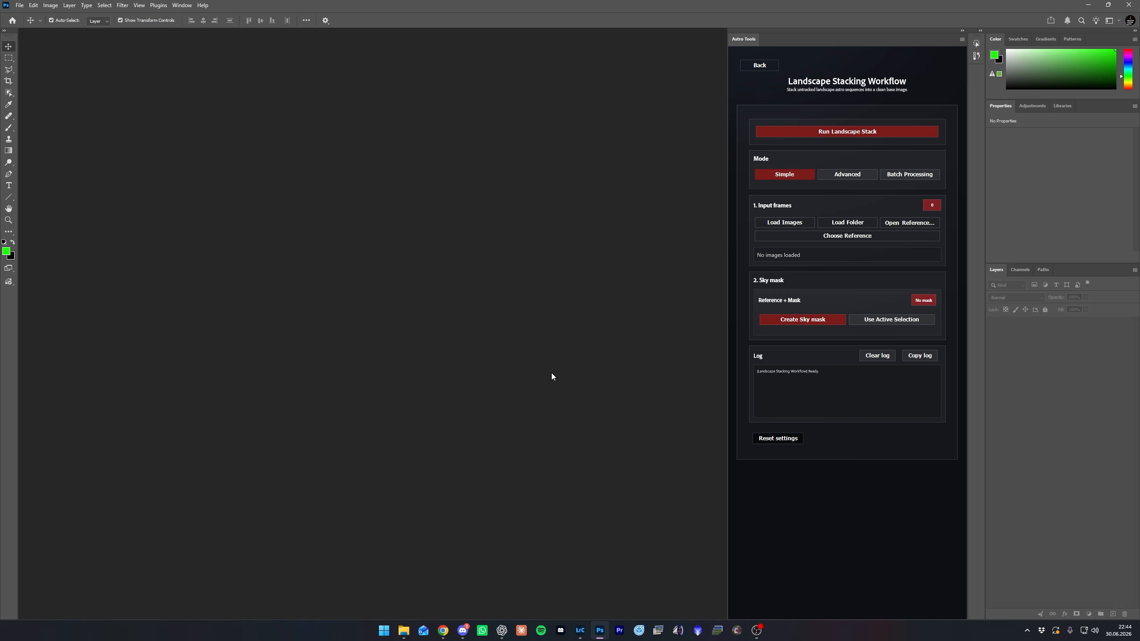
Switch the workflow to Batch Processing and load frames _DSC9254 to _DSC9272 from the Sequator Test folder as the first batch.
{"action": "left_click", "coordinate": [903, 179]}
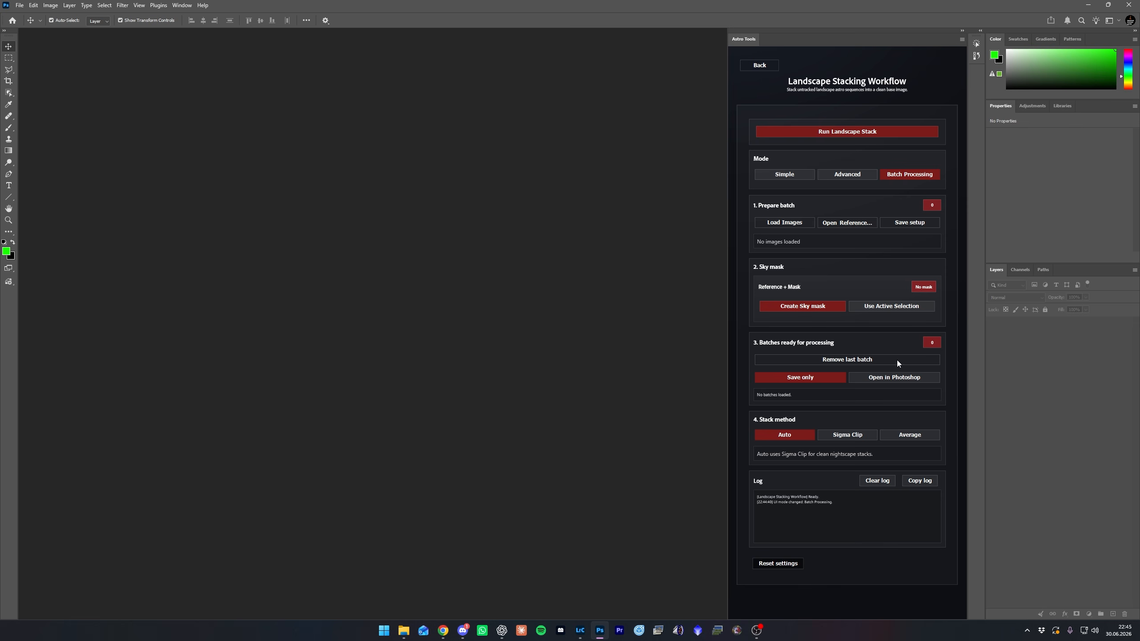
{"action": "left_click", "coordinate": [786, 223]}
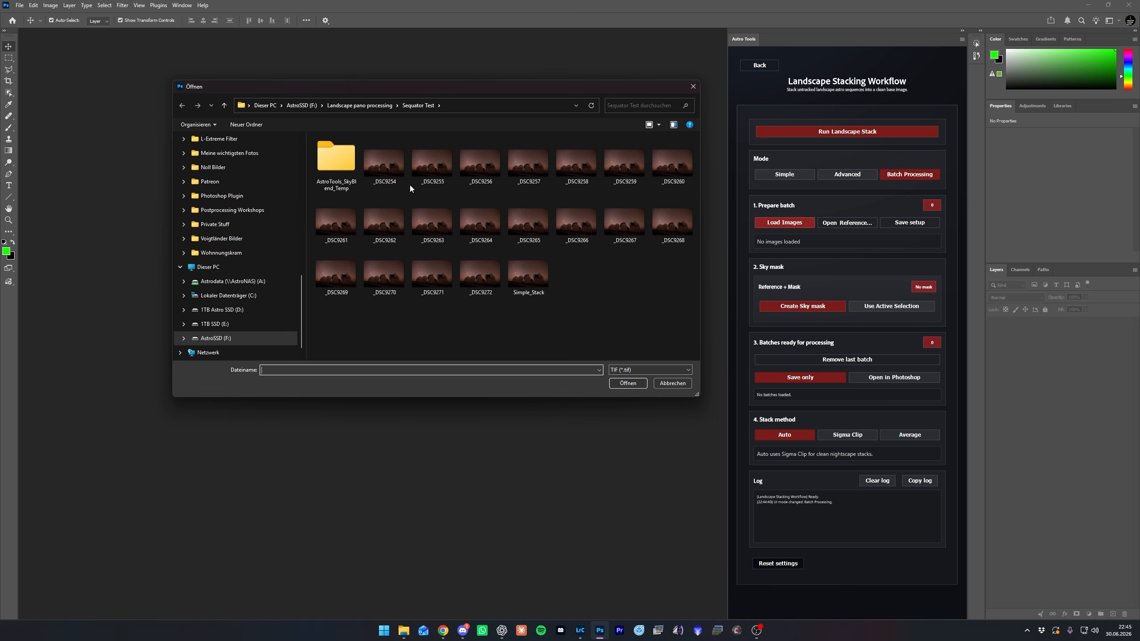
{"action": "left_click", "coordinate": [387, 167]}
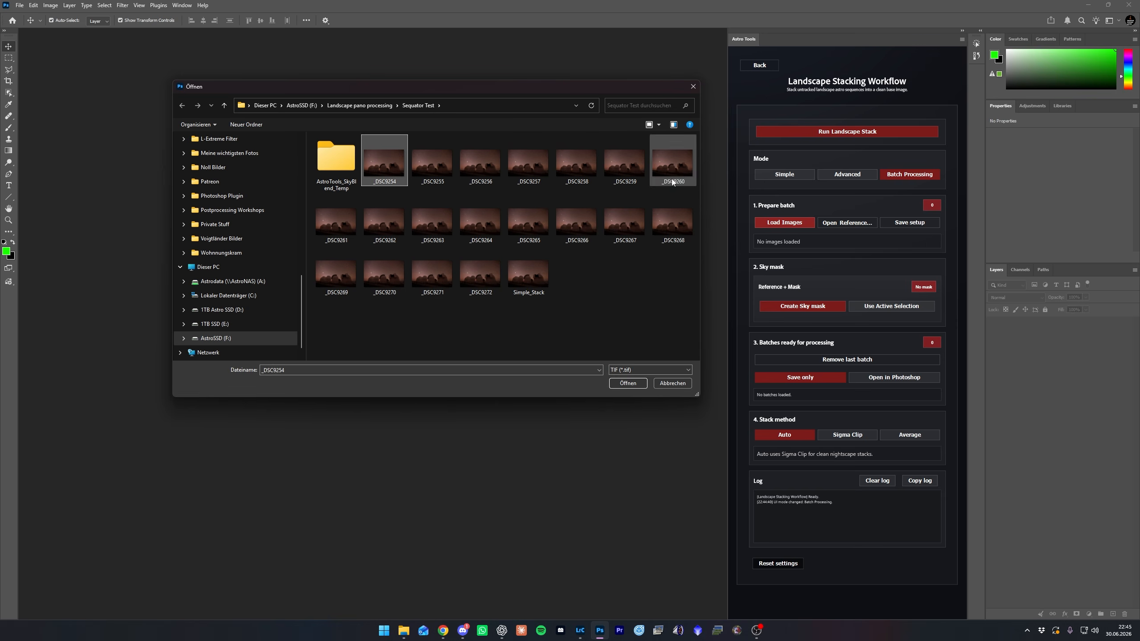
{"action": "left_click", "coordinate": [480, 274], "text": "shift"}
{"action": "left_click", "coordinate": [627, 383]}
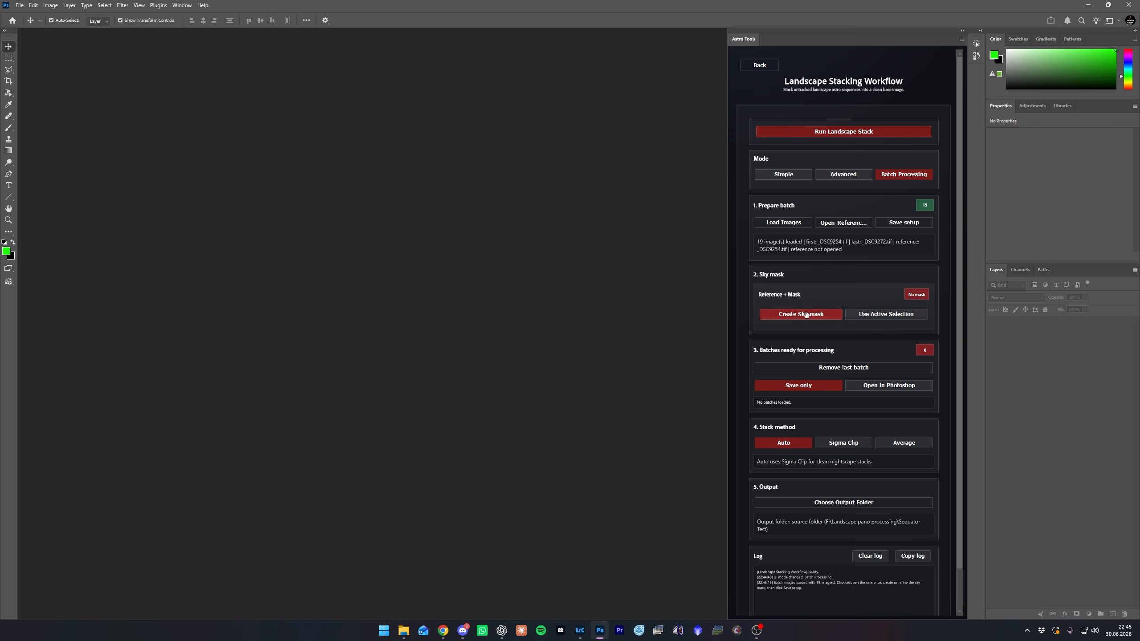
Create a sky mask on the opened reference frame _DSC9254, save it with the first batch setup, and clear the selection.
{"action": "left_click", "coordinate": [846, 223]}
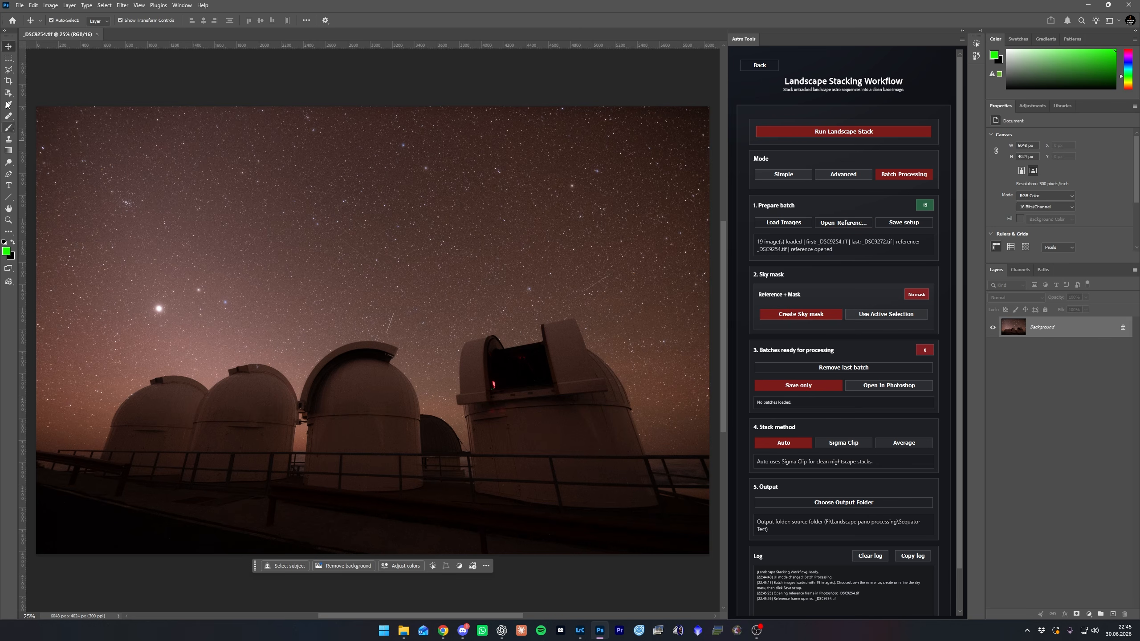
{"action": "left_click", "coordinate": [803, 316]}
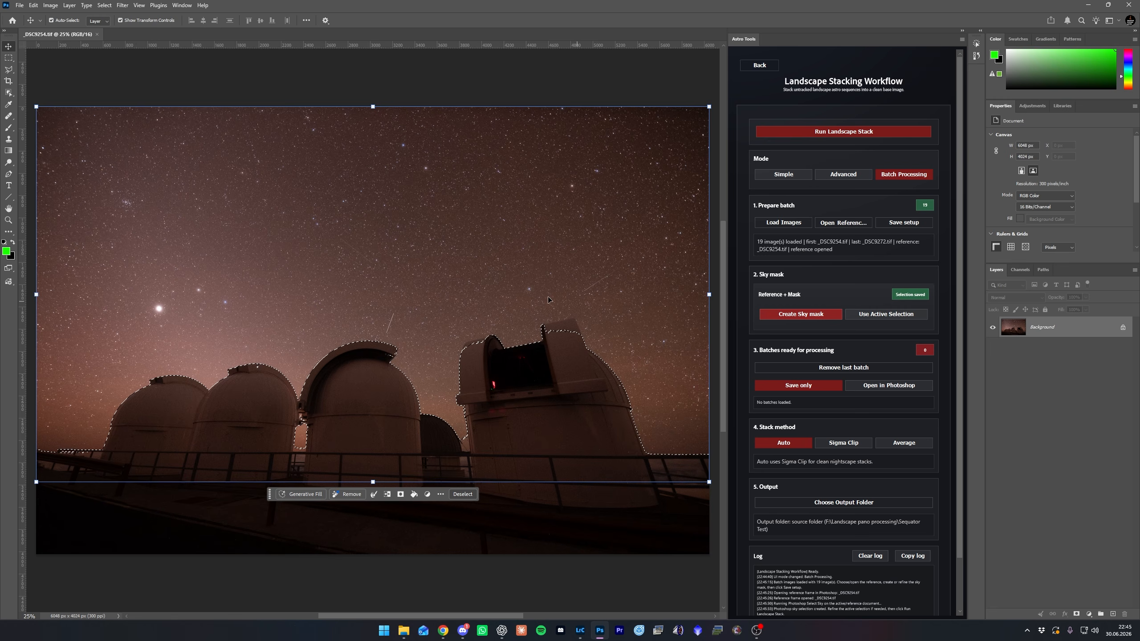
{"action": "left_click", "coordinate": [912, 224]}
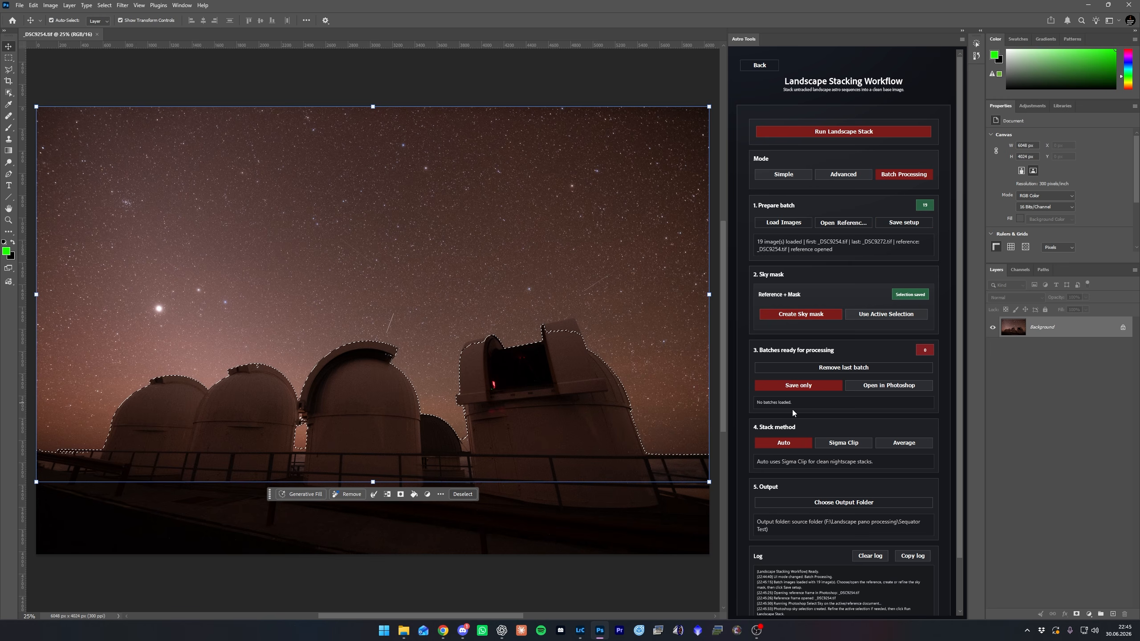
{"action": "left_click", "coordinate": [902, 223]}
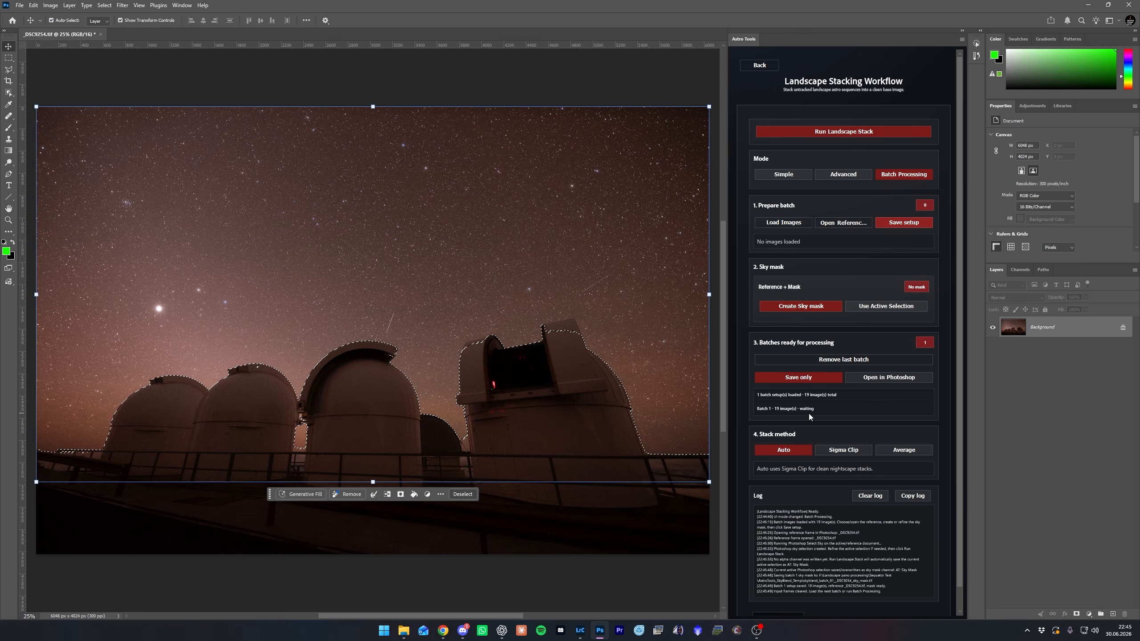
{"action": "key", "text": "ctrl+d"}
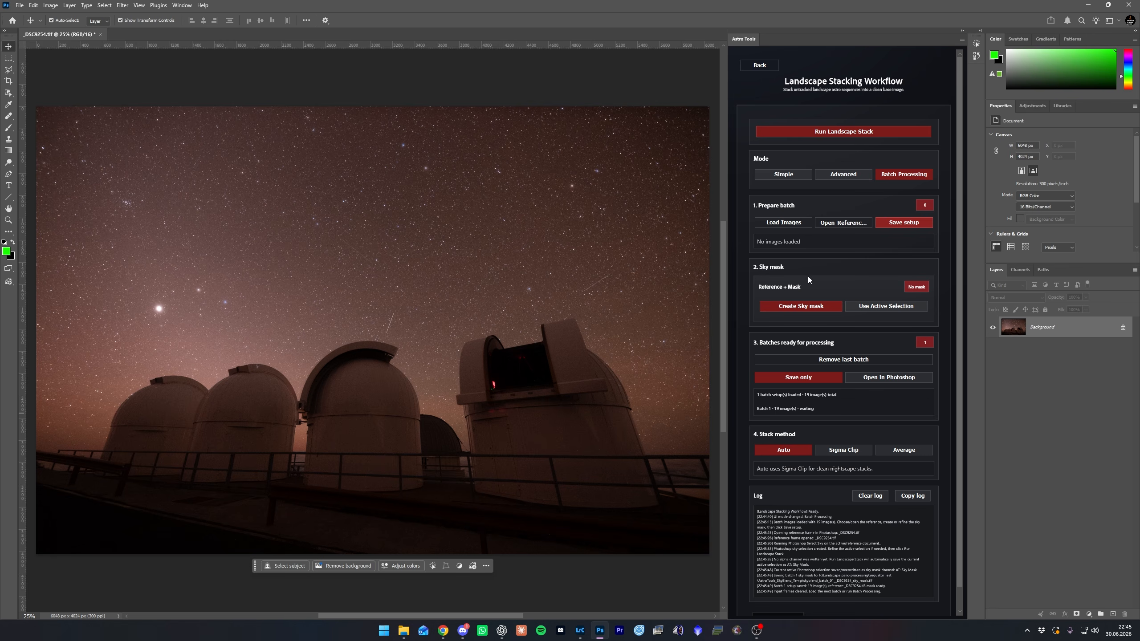
Load frames _DSC5592 to _DSC5612 from the Sequator Test 3 folder as the second batch.
{"action": "left_click", "coordinate": [783, 222]}
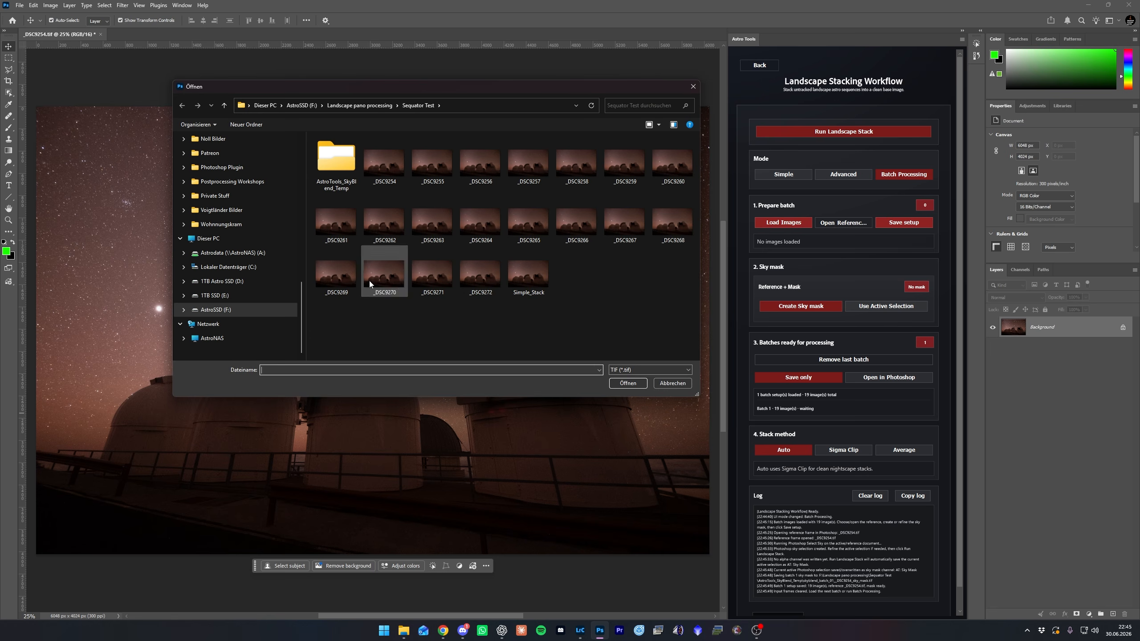
{"action": "left_click", "coordinate": [359, 105]}
{"action": "double_click", "coordinate": [431, 262]}
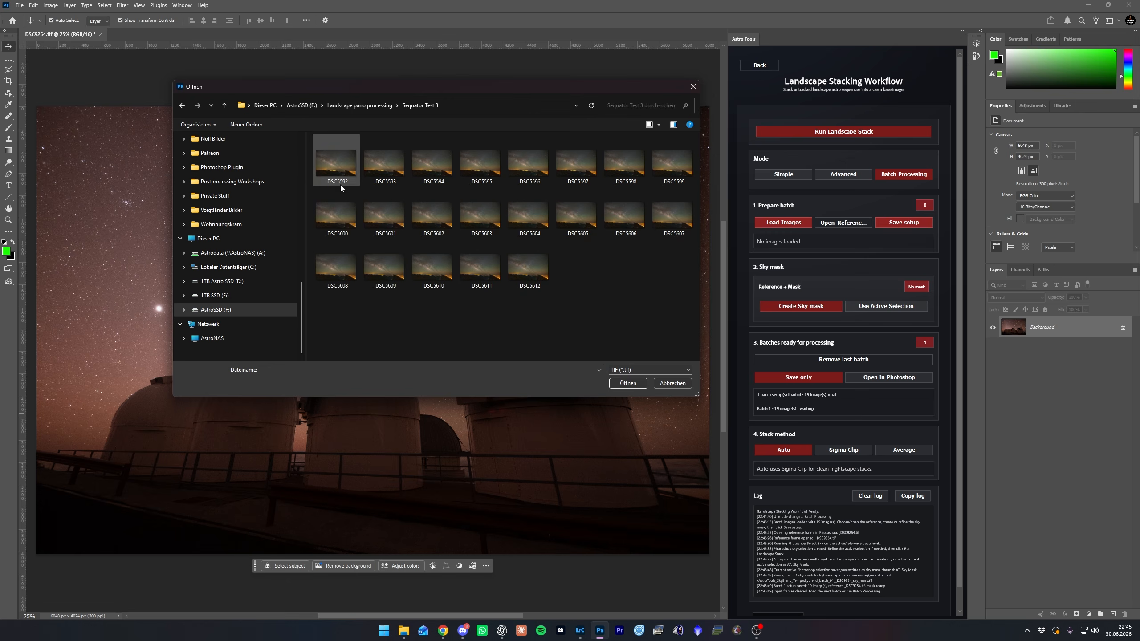
{"action": "left_click", "coordinate": [508, 283], "text": "shift"}
{"action": "left_click", "coordinate": [634, 385]}
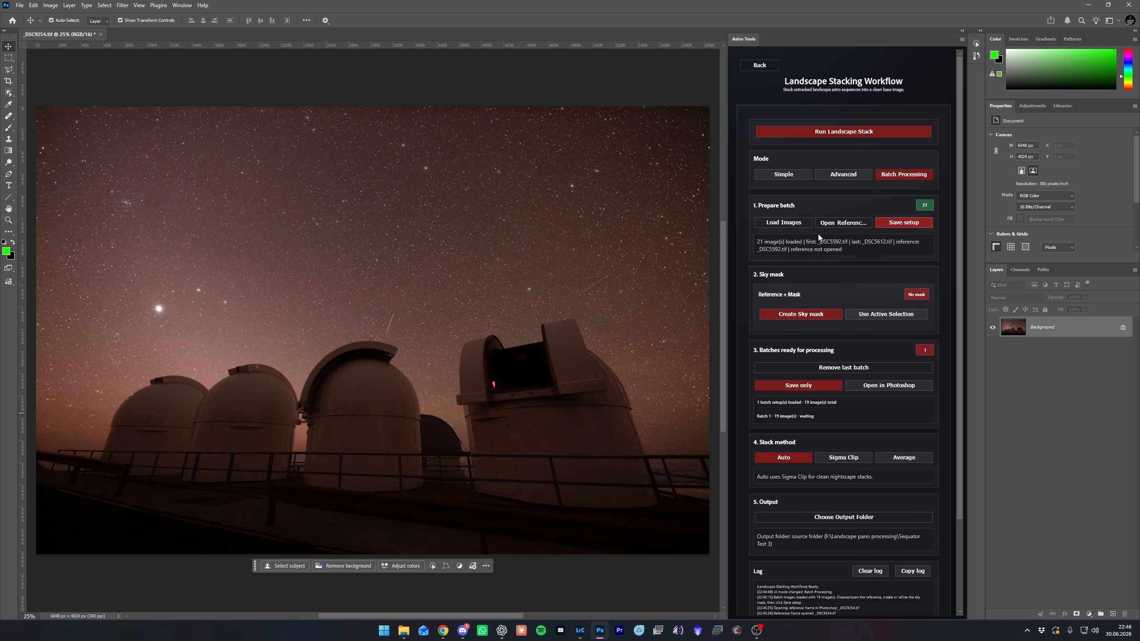
Open reference frame _DSC5592, create its sky mask, and check the selection edge along the mountain ridge.
{"action": "left_click", "coordinate": [830, 223]}
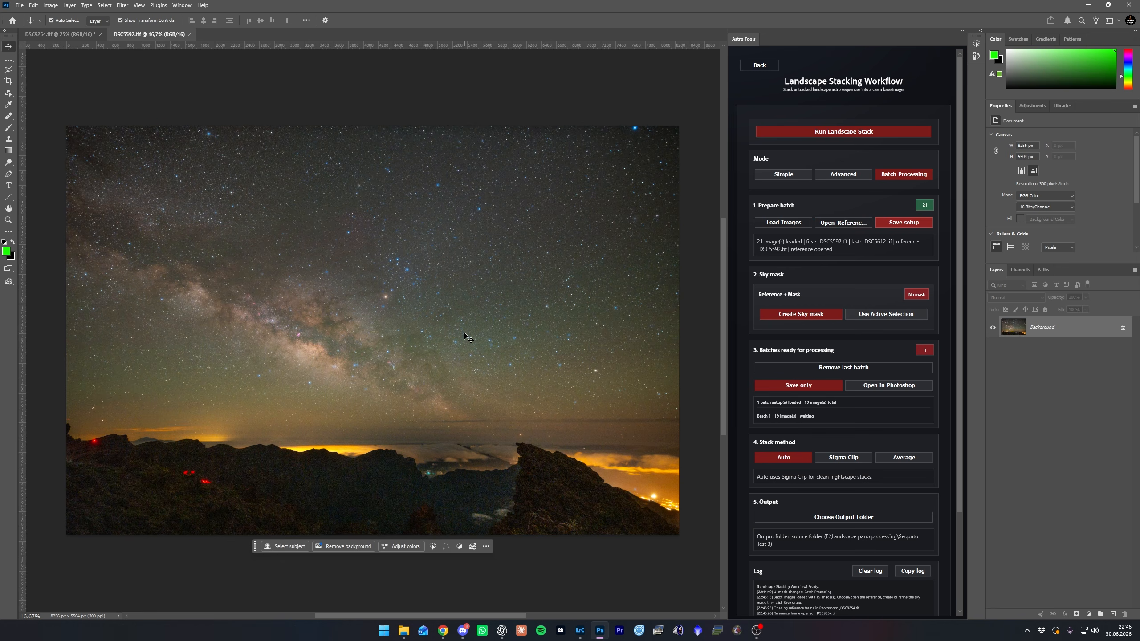
{"action": "scroll", "coordinate": [465, 338], "scroll_direction": "up", "scroll_amount": 1}
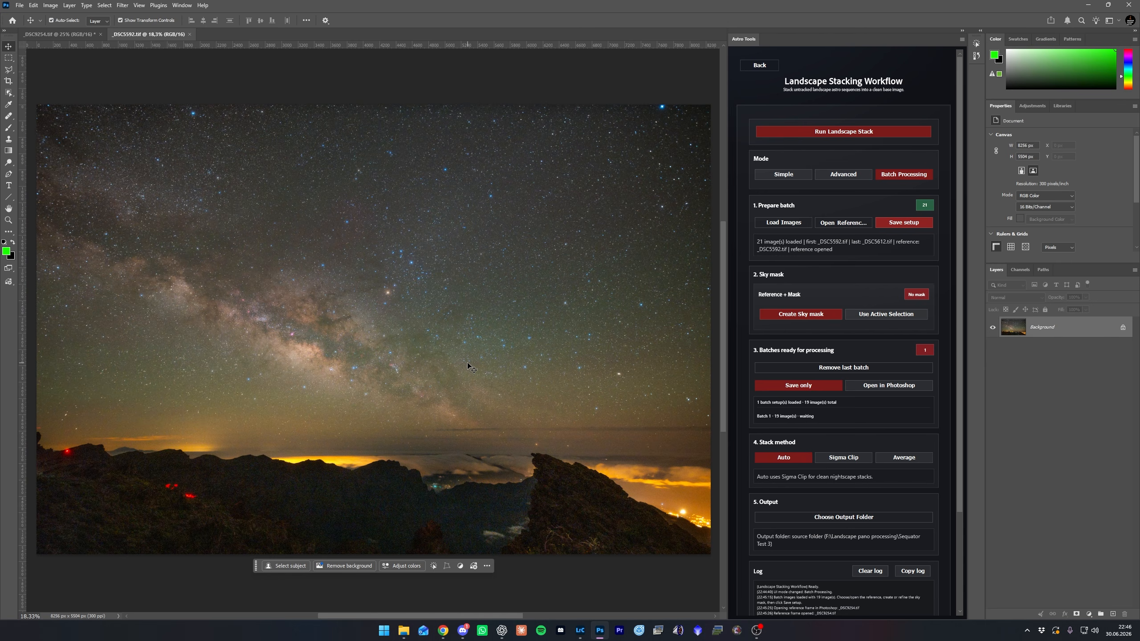
{"action": "left_click", "coordinate": [797, 315]}
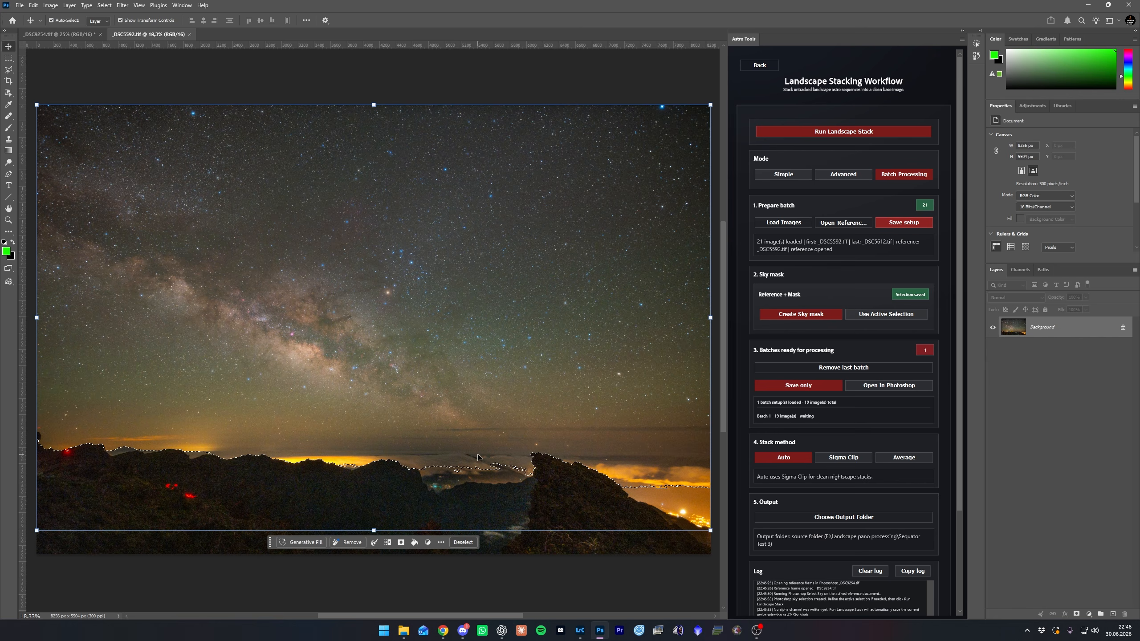
{"action": "scroll", "coordinate": [449, 463], "scroll_direction": "up", "scroll_amount": 5}
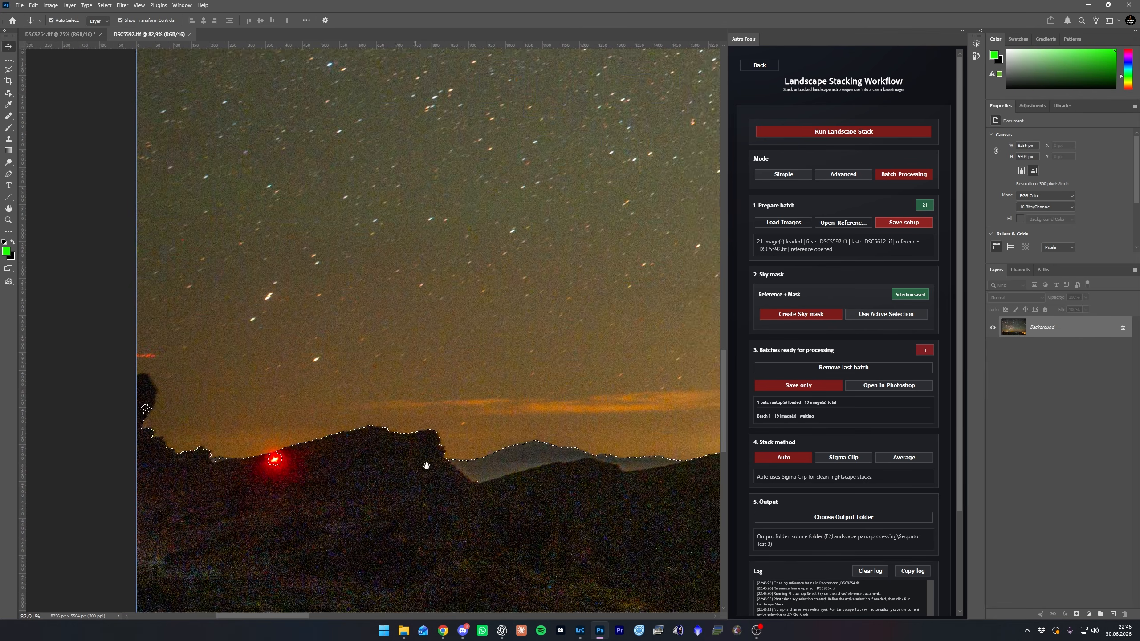
{"action": "scroll", "coordinate": [426, 466], "scroll_direction": "down", "scroll_amount": 5}
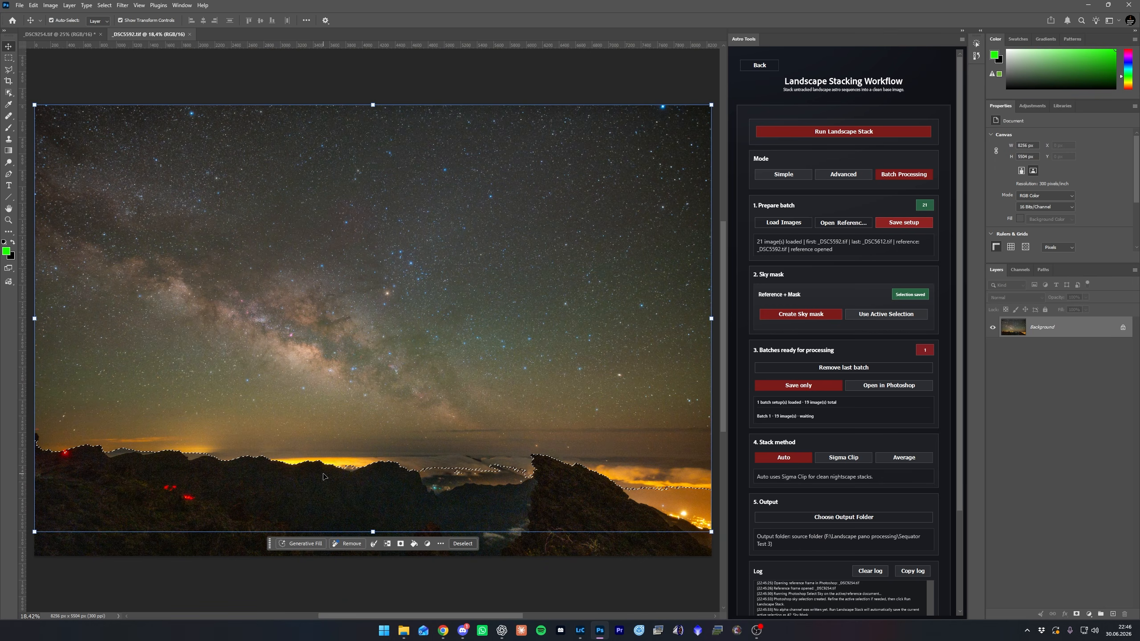
Subtract the cloud and city-glow band below the horizon from the sky selection with the Polygonal Lasso, leaving a straight lower edge.
{"action": "key", "text": "l"}
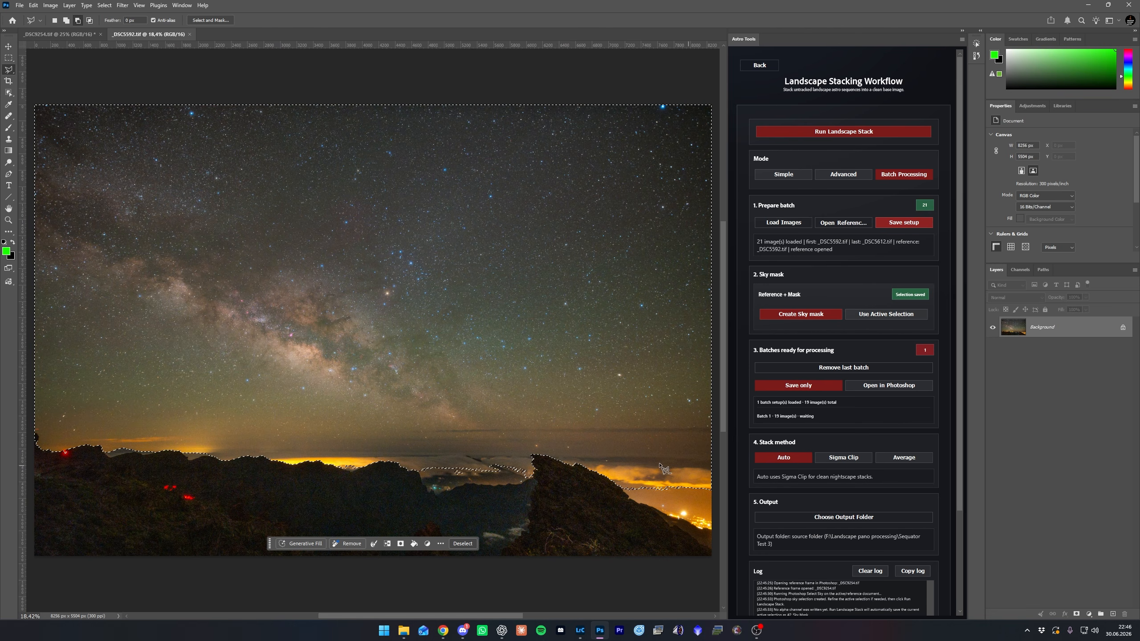
{"action": "left_click", "coordinate": [135, 451]}
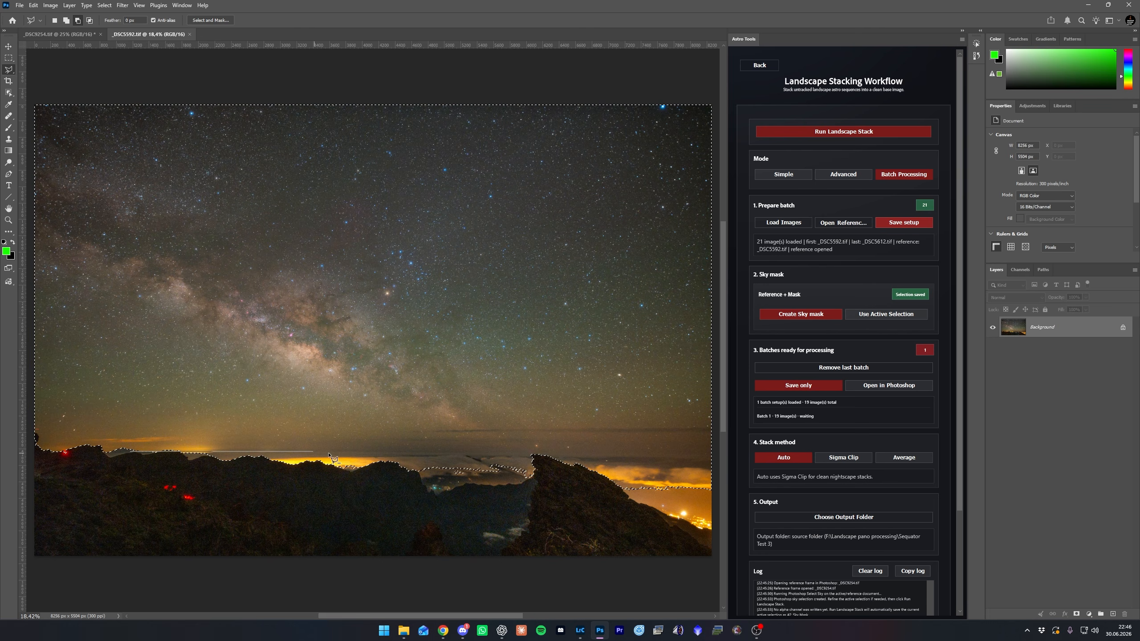
{"action": "left_click", "coordinate": [717, 451]}
{"action": "left_click", "coordinate": [714, 495]}
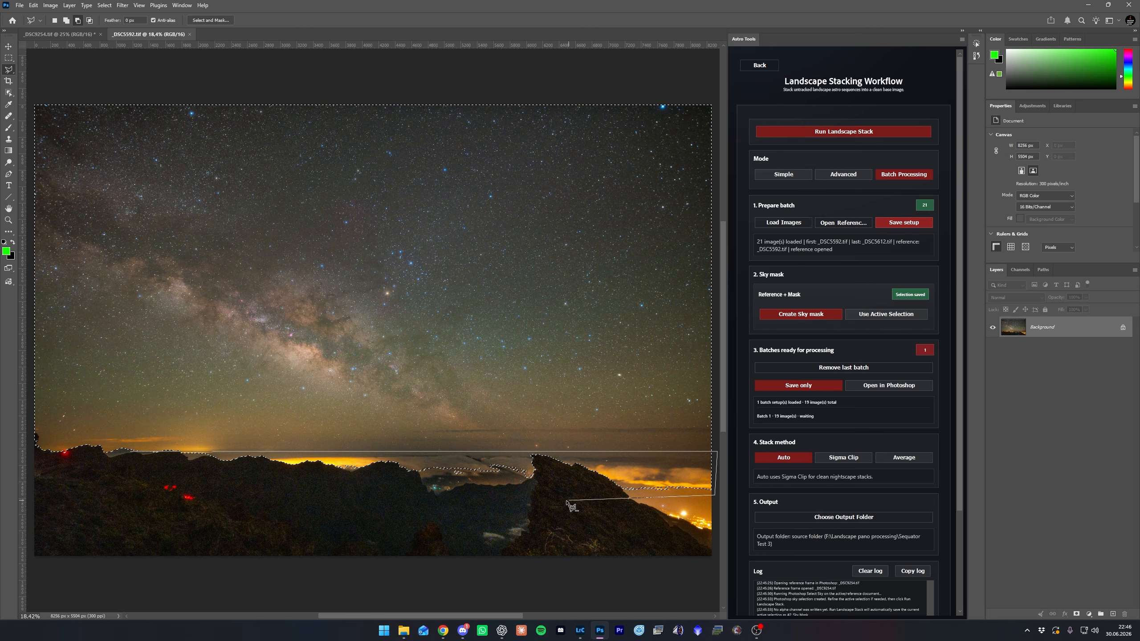
{"action": "left_click", "coordinate": [134, 452]}
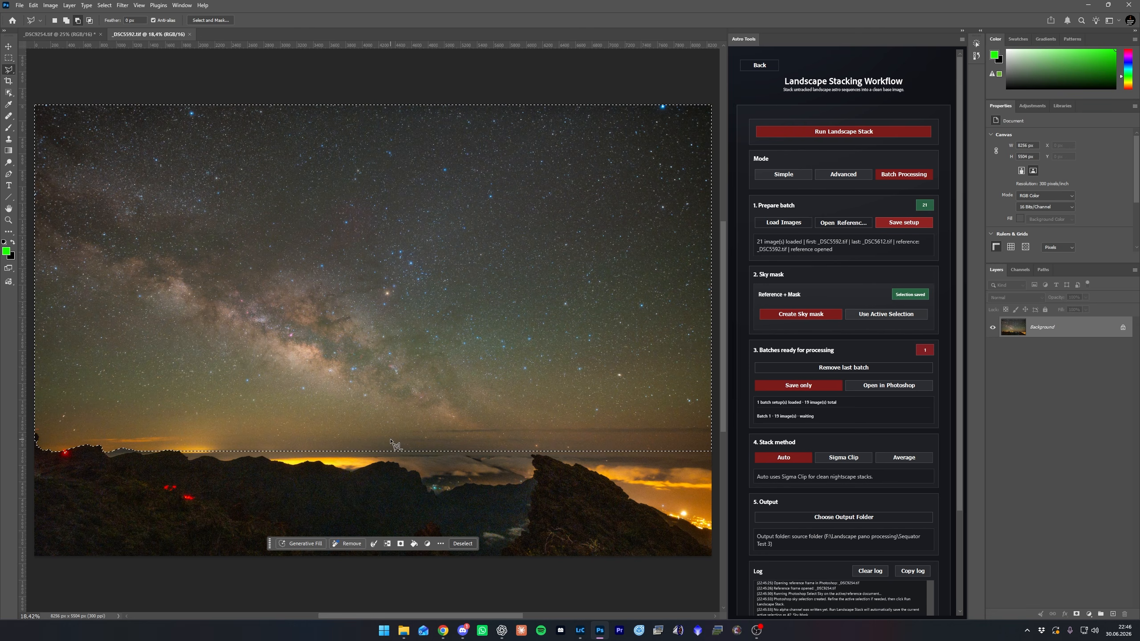
Store the active selection as the sky mask and save the second batch setup.
{"action": "left_click", "coordinate": [896, 319]}
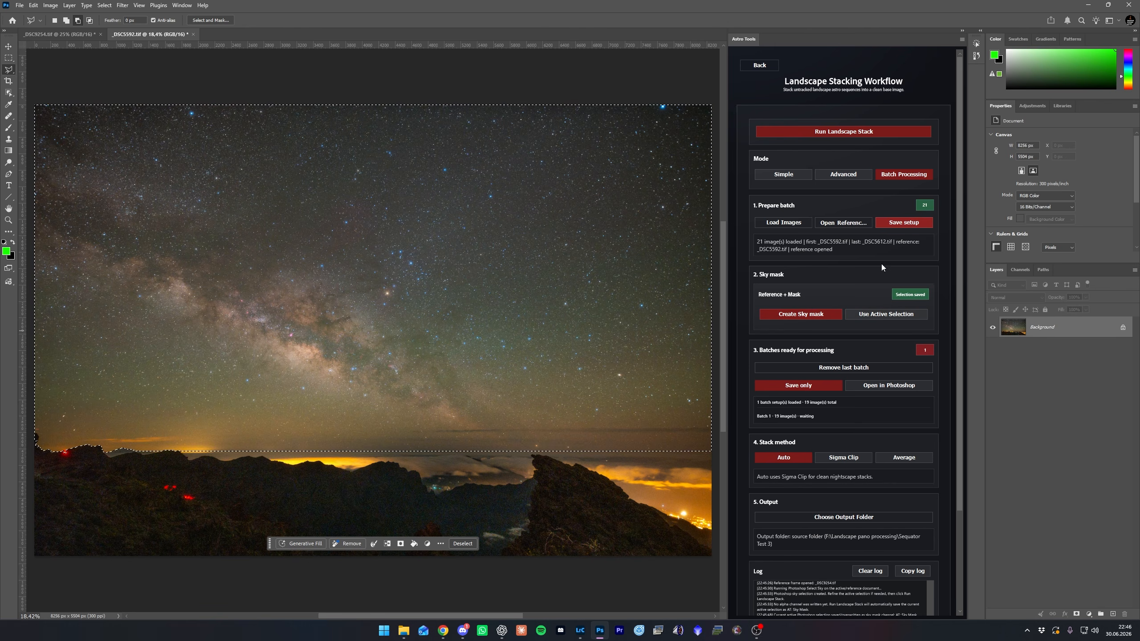
{"action": "left_click", "coordinate": [903, 224]}
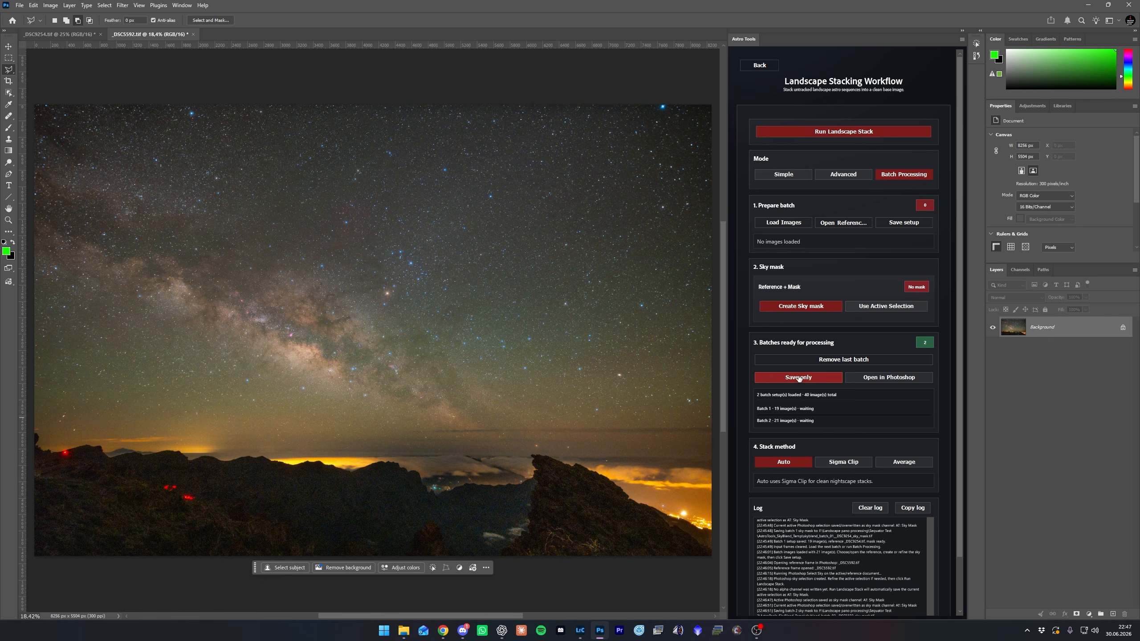
Set the batch results to open in Photoshop and run the landscape stack with the output filename Batch_Stack.
{"action": "left_click", "coordinate": [894, 378]}
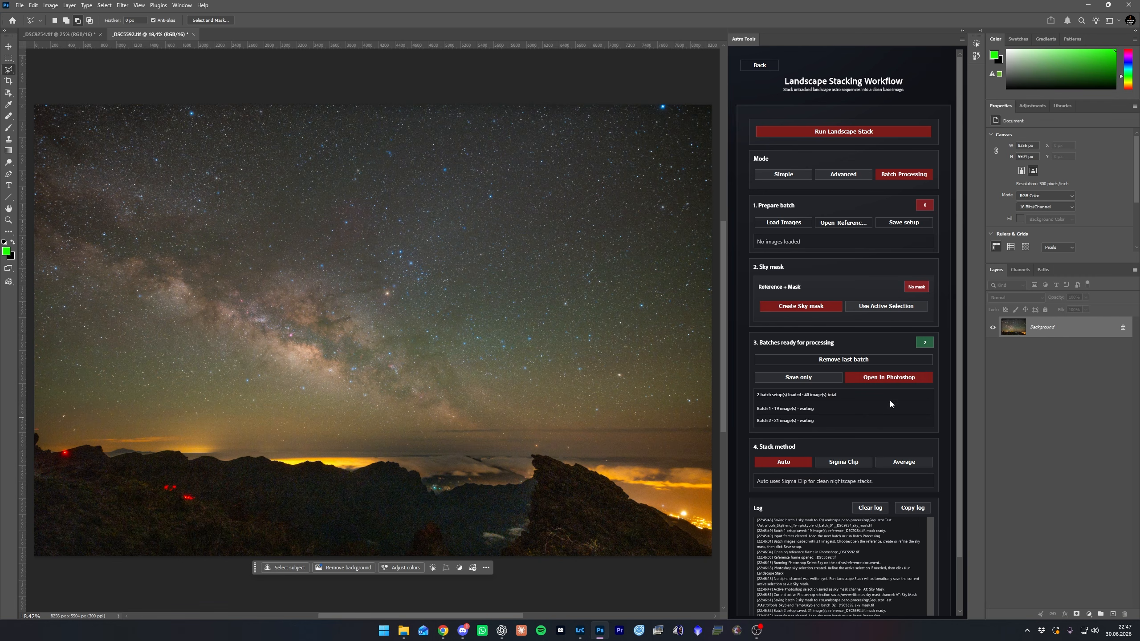
{"action": "left_click", "coordinate": [833, 135]}
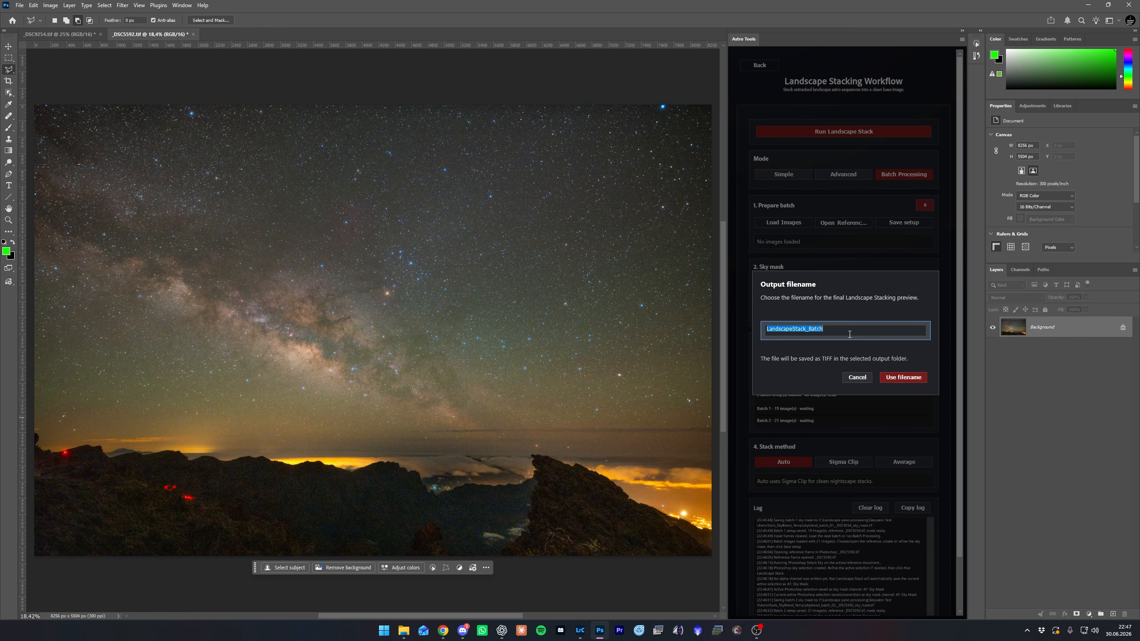
{"action": "type", "text": "Batch_Stack"}
{"action": "left_click", "coordinate": [903, 378]}
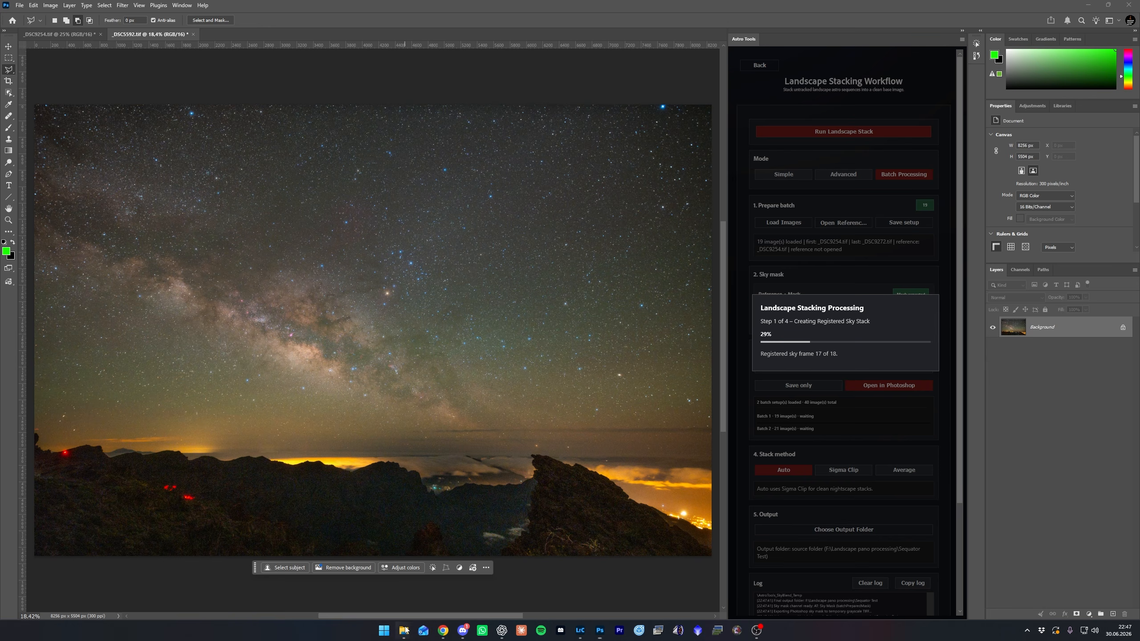
Check the Sequator Test output folder in File Explorer while the stack processes, and minimise the window.
{"action": "mouse_move", "coordinate": [404, 631]}
{"action": "left_click", "coordinate": [367, 583]}
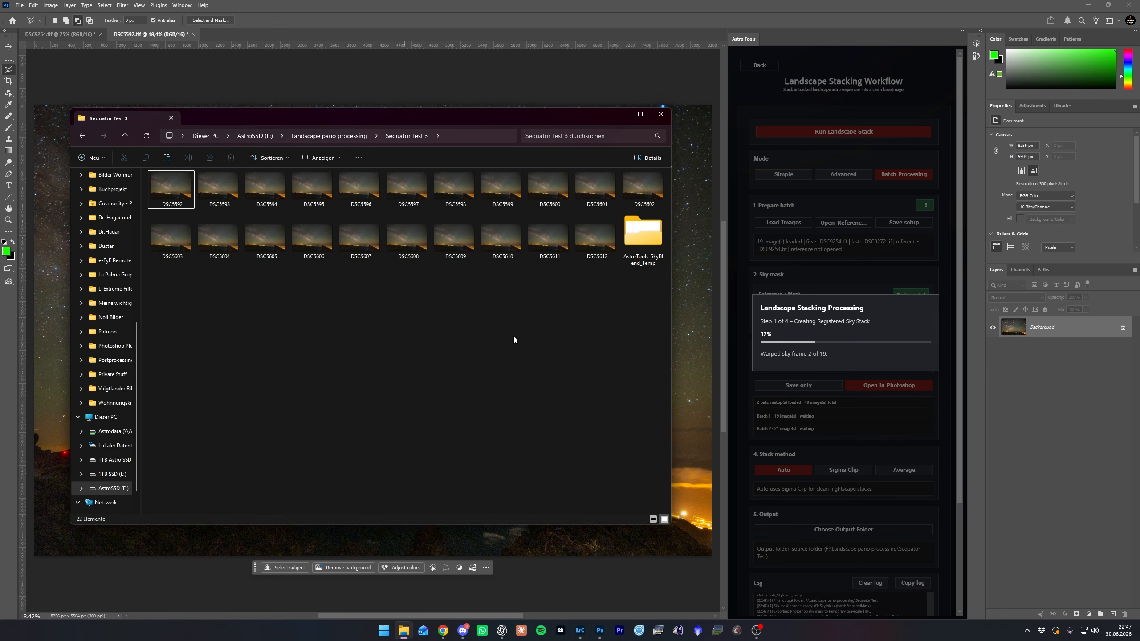
{"action": "left_click", "coordinate": [333, 138]}
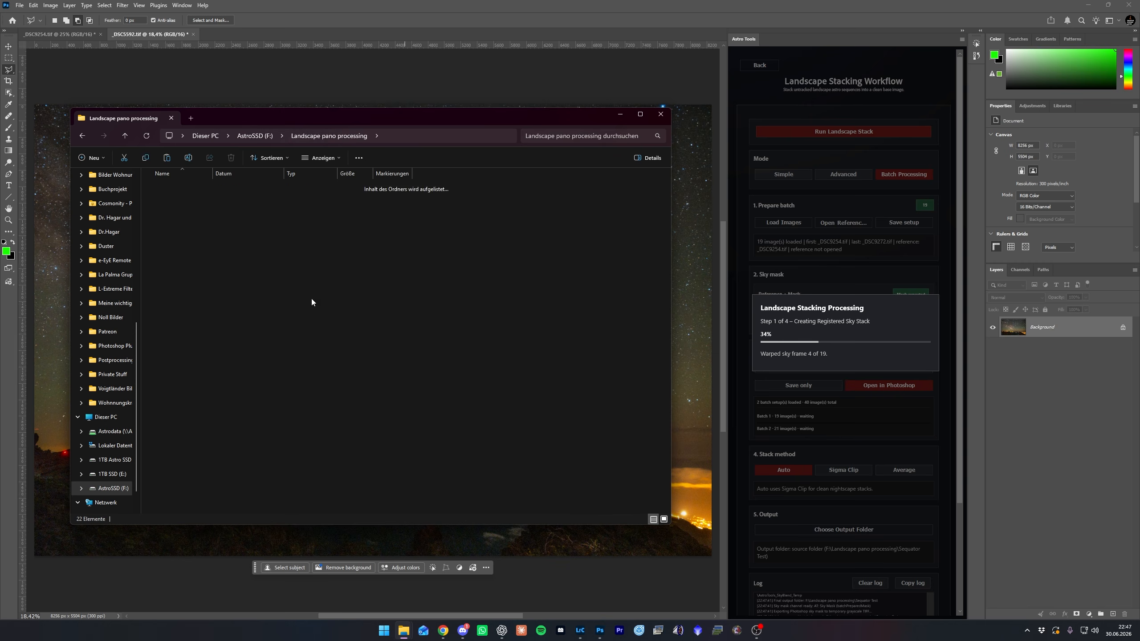
{"action": "left_click", "coordinate": [199, 278]}
{"action": "double_click", "coordinate": [199, 278]}
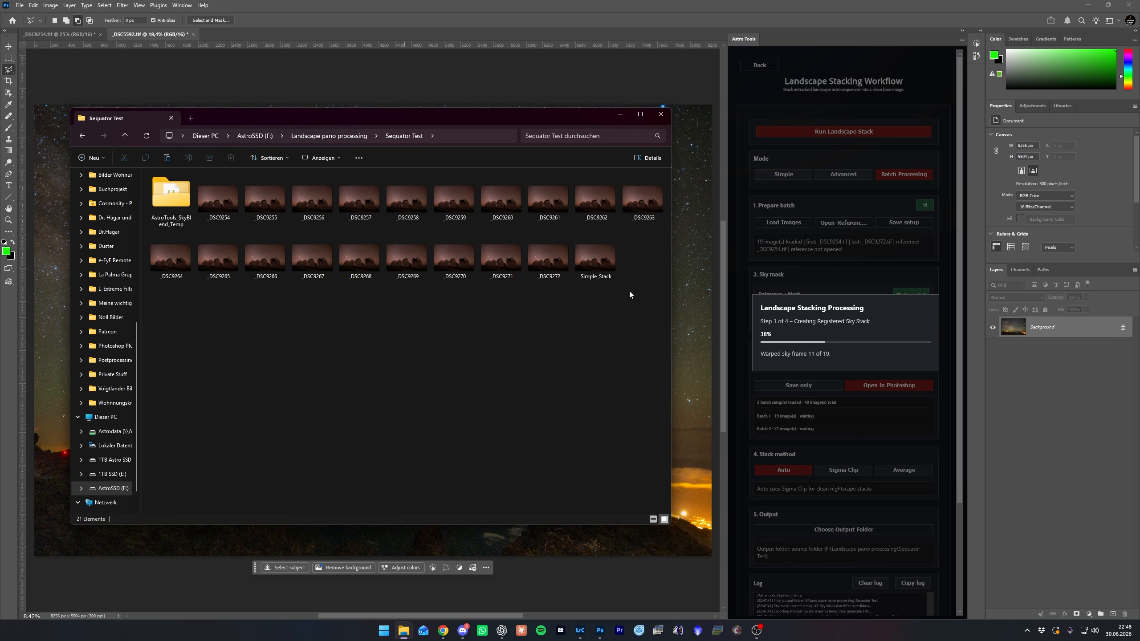
{"action": "left_click", "coordinate": [619, 114]}
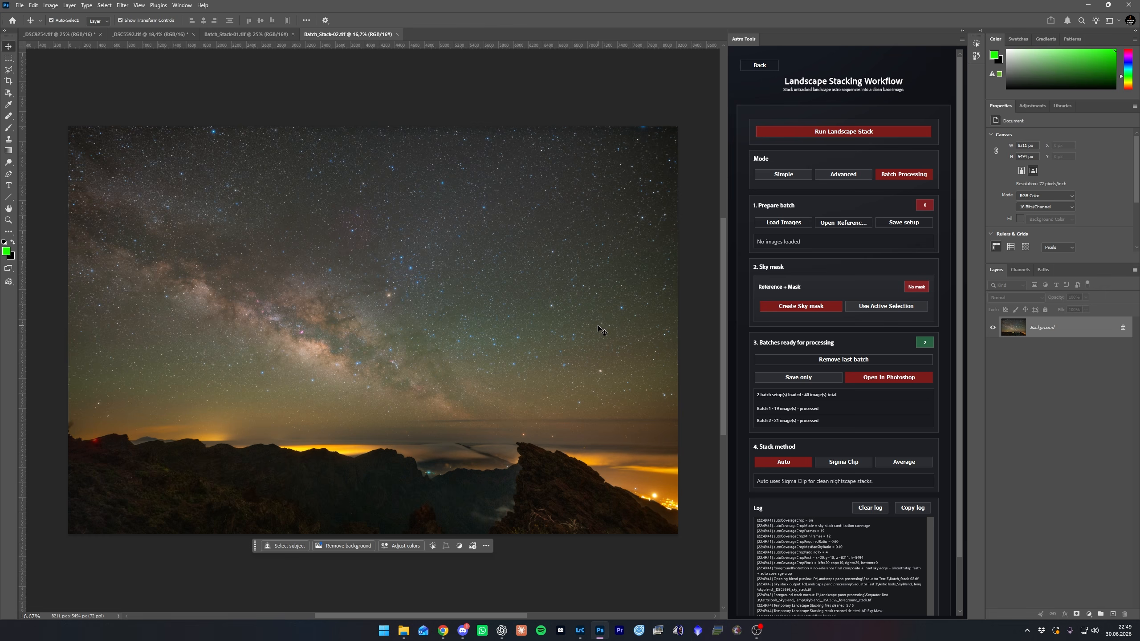
Inspect Batch_Stack-02 closely along the mountain horizon, checking the sky transition, the clouds and the dark foreground.
{"action": "scroll", "coordinate": [590, 466], "scroll_direction": "up", "scroll_amount": 6}
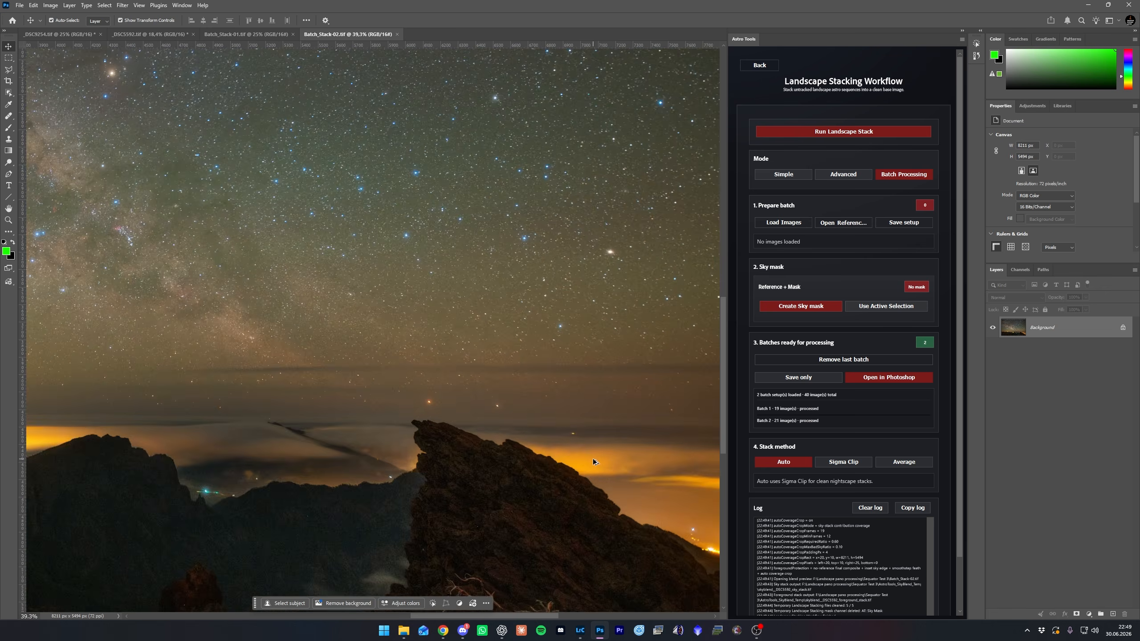
{"action": "left_click_drag", "start_coordinate": [168, 466], "coordinate": [542, 416]}
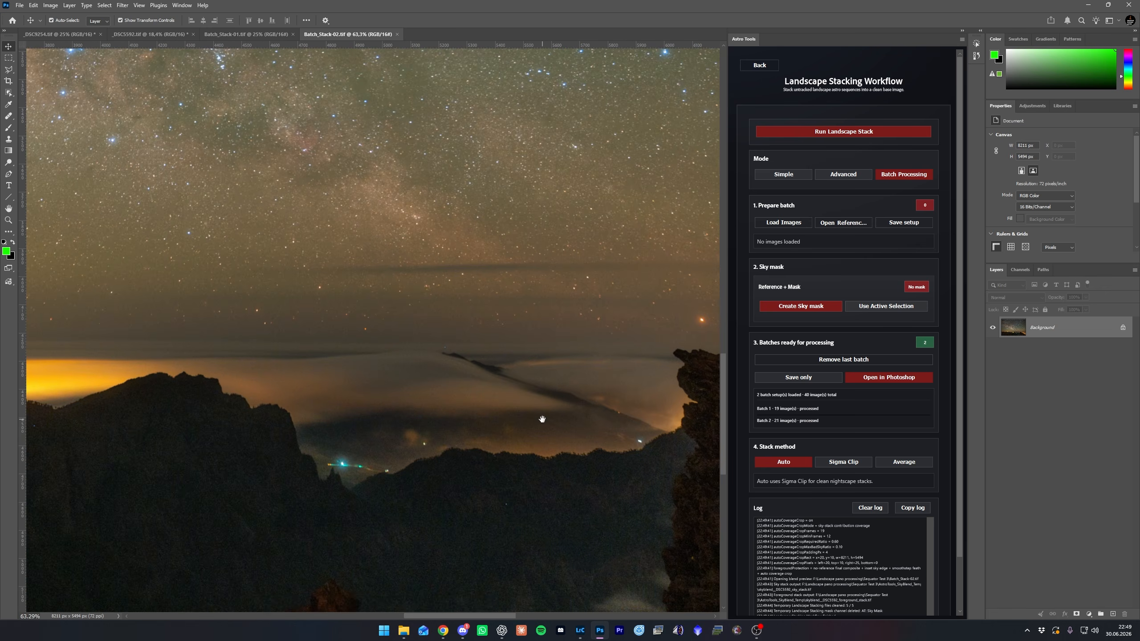
{"action": "left_click_drag", "start_coordinate": [222, 431], "coordinate": [495, 434]}
{"action": "left_click_drag", "start_coordinate": [171, 423], "coordinate": [585, 442]}
{"action": "left_click_drag", "start_coordinate": [210, 432], "coordinate": [250, 427]}
{"action": "left_click_drag", "start_coordinate": [550, 445], "coordinate": [583, 442]}
{"action": "left_click_drag", "start_coordinate": [94, 404], "coordinate": [458, 427]}
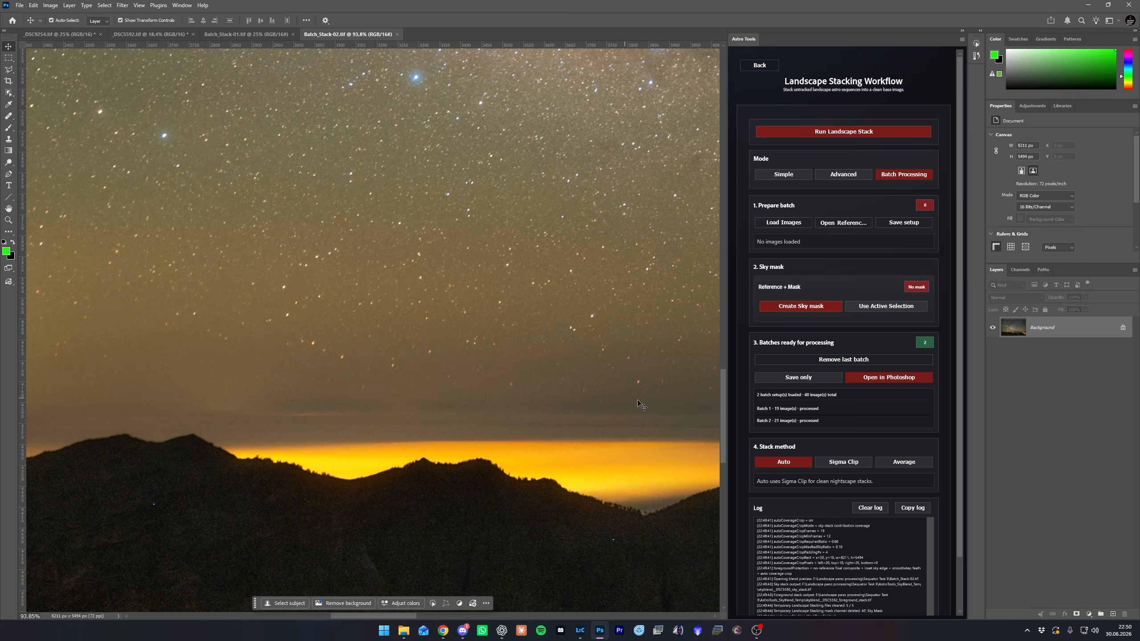
{"action": "left_click_drag", "start_coordinate": [641, 406], "coordinate": [155, 395]}
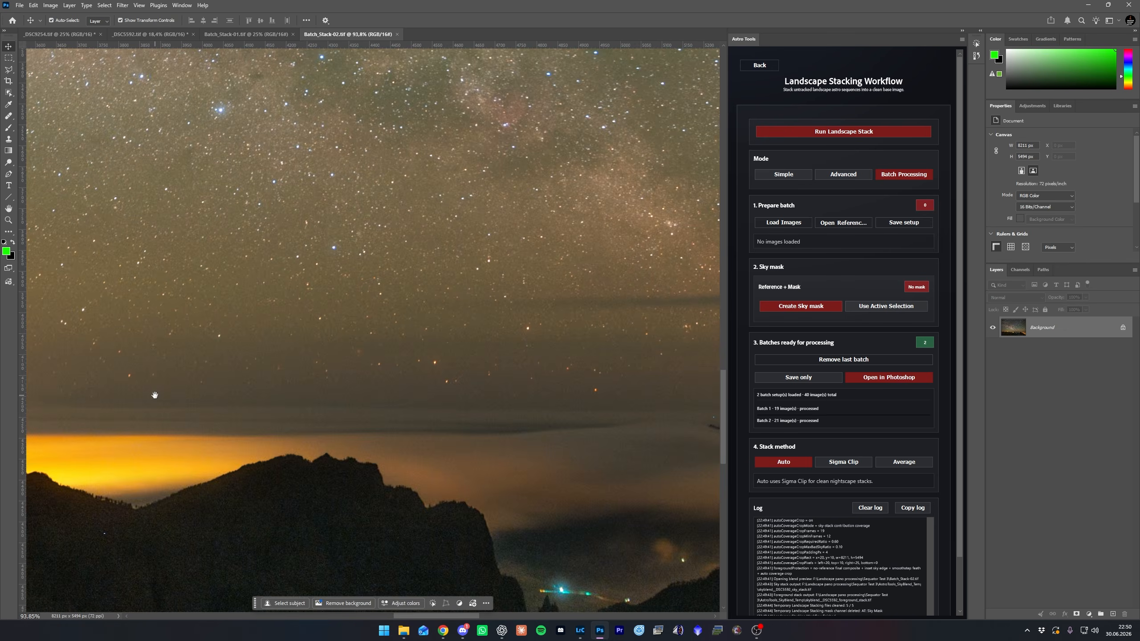
{"action": "left_click_drag", "start_coordinate": [457, 534], "coordinate": [475, 287]}
{"action": "scroll", "coordinate": [436, 410], "scroll_direction": "down", "scroll_amount": 3}
{"action": "scroll", "coordinate": [566, 407], "scroll_direction": "up", "scroll_amount": 2}
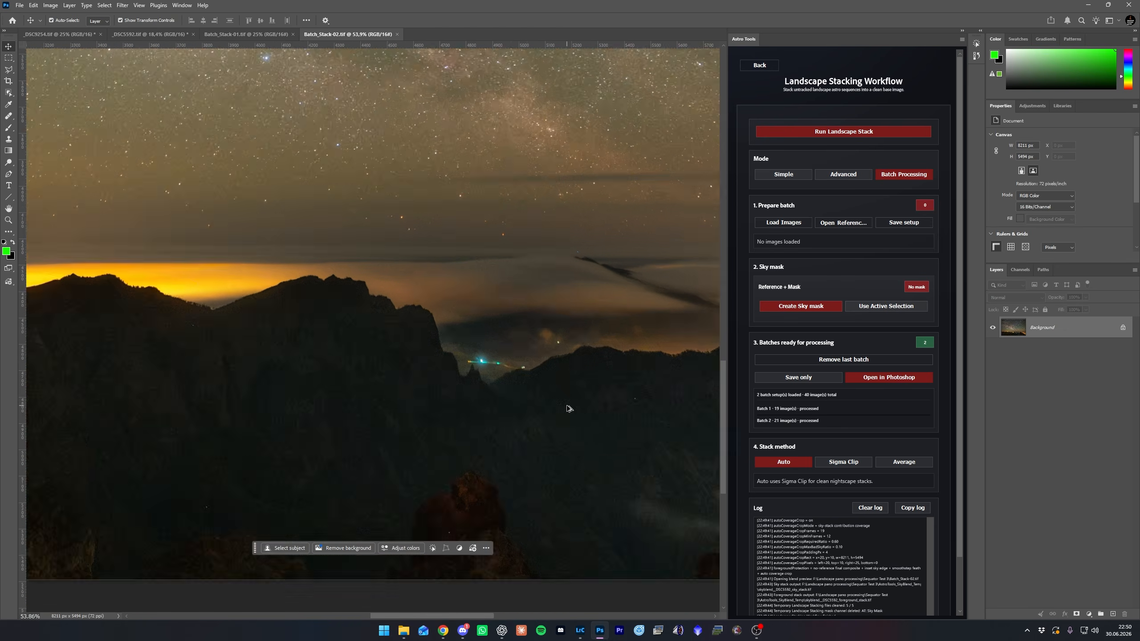
Inspect the rocky outcrop and the star field of Batch_Stack-02 up close, and review the whole image.
{"action": "scroll", "coordinate": [567, 407], "scroll_direction": "up", "scroll_amount": 2}
{"action": "left_click_drag", "start_coordinate": [643, 331], "coordinate": [276, 407]}
{"action": "left_click_drag", "start_coordinate": [574, 317], "coordinate": [319, 438]}
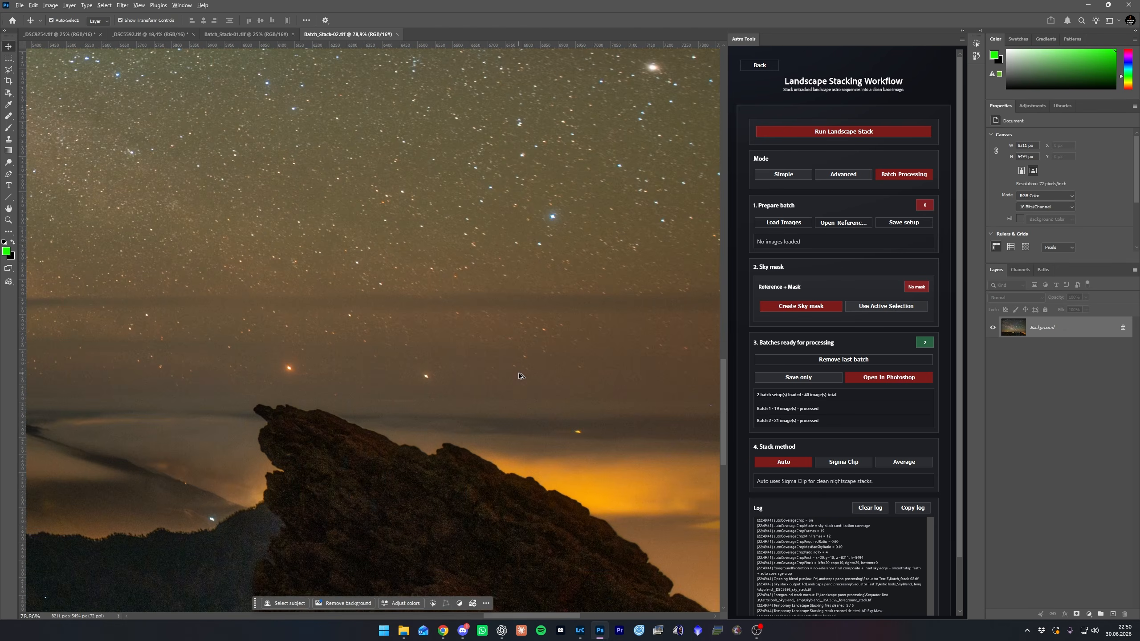
{"action": "scroll", "coordinate": [518, 372], "scroll_direction": "up", "scroll_amount": 5}
{"action": "scroll", "coordinate": [519, 373], "scroll_direction": "down", "scroll_amount": 5}
{"action": "left_click_drag", "start_coordinate": [367, 130], "coordinate": [442, 537]}
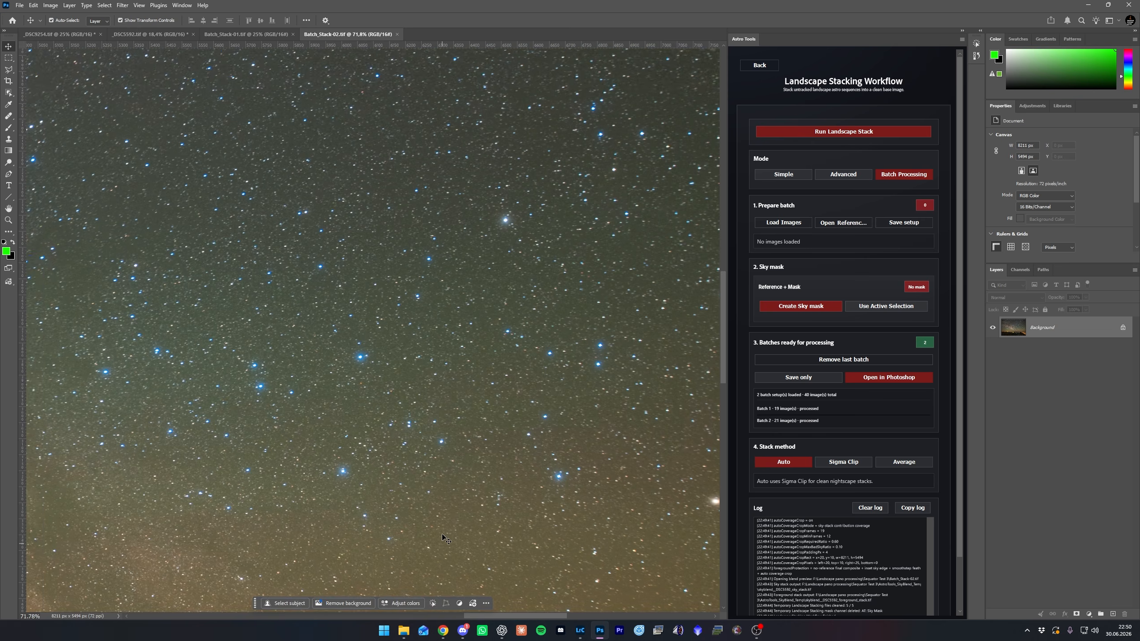
{"action": "scroll", "coordinate": [446, 510], "scroll_direction": "down", "scroll_amount": 6}
{"action": "left_click_drag", "start_coordinate": [331, 578], "coordinate": [458, 465]}
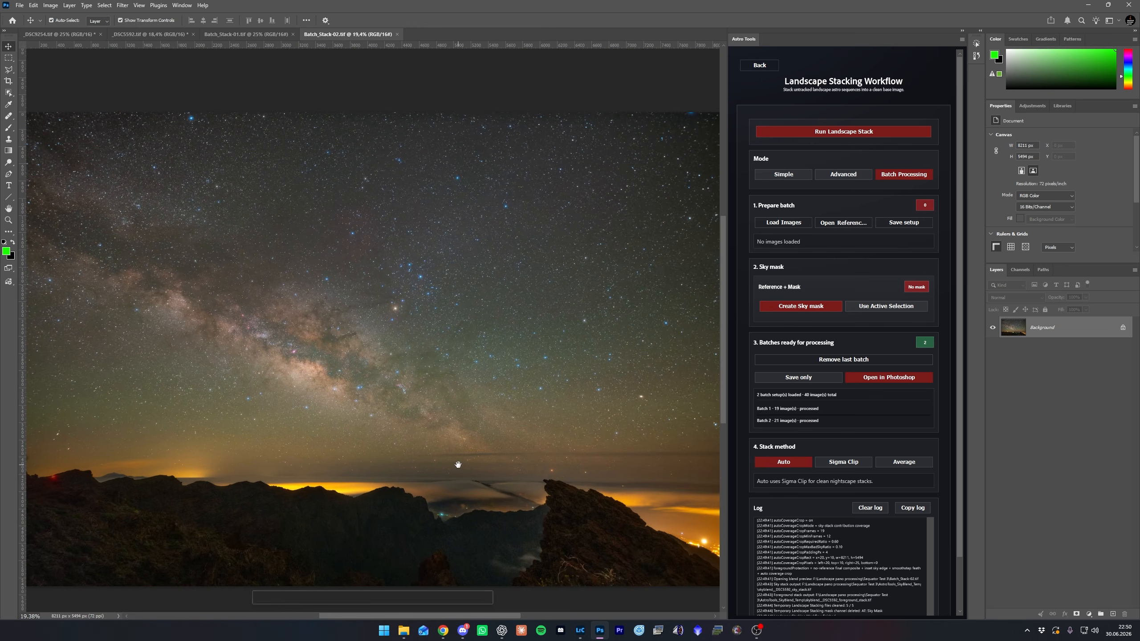
{"action": "scroll", "coordinate": [460, 468], "scroll_direction": "down", "scroll_amount": 1}
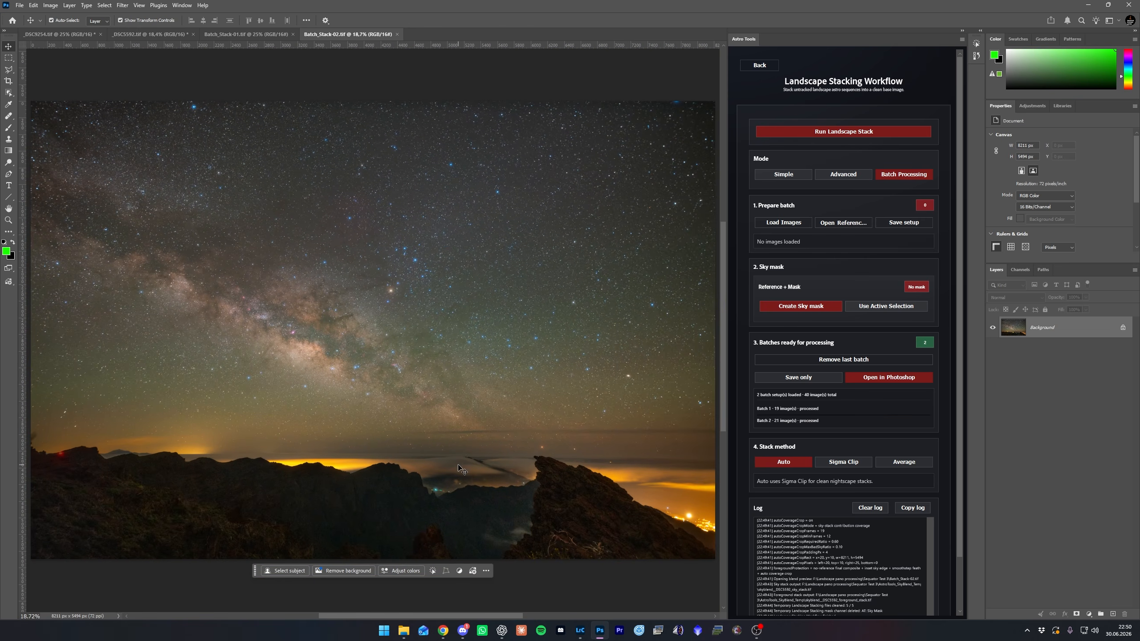
Inspect Batch_Stack-01 along the observatory domes, examining the stars and the edges of the open dome, and return to the full image.
{"action": "left_click", "coordinate": [239, 39]}
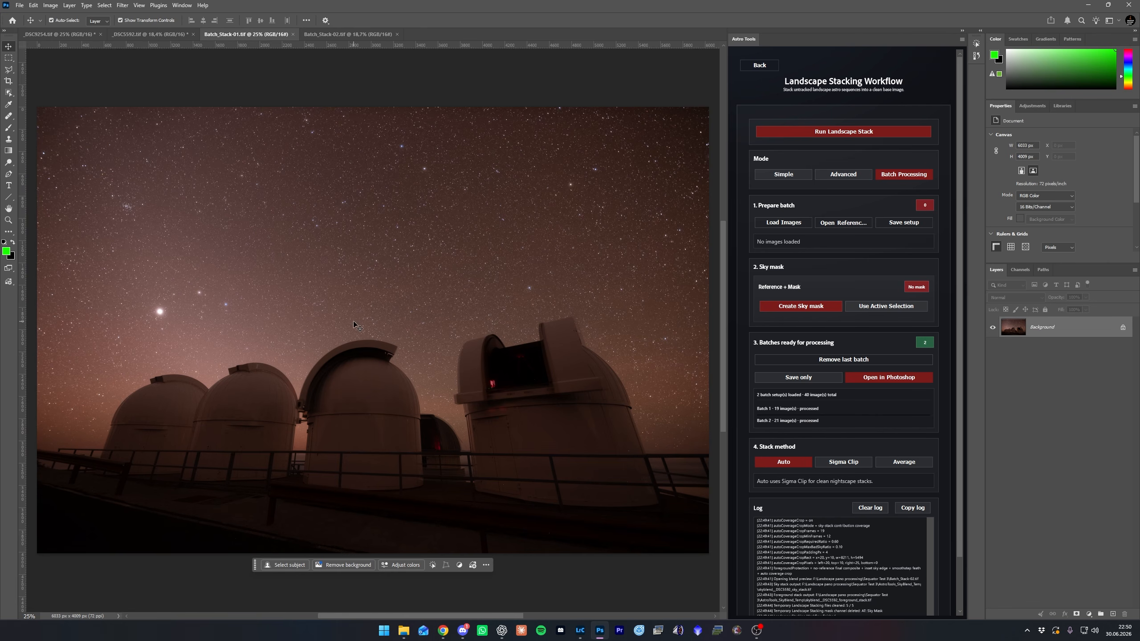
{"action": "scroll", "coordinate": [283, 395], "scroll_direction": "up", "scroll_amount": 3}
{"action": "left_click_drag", "start_coordinate": [211, 384], "coordinate": [460, 399]}
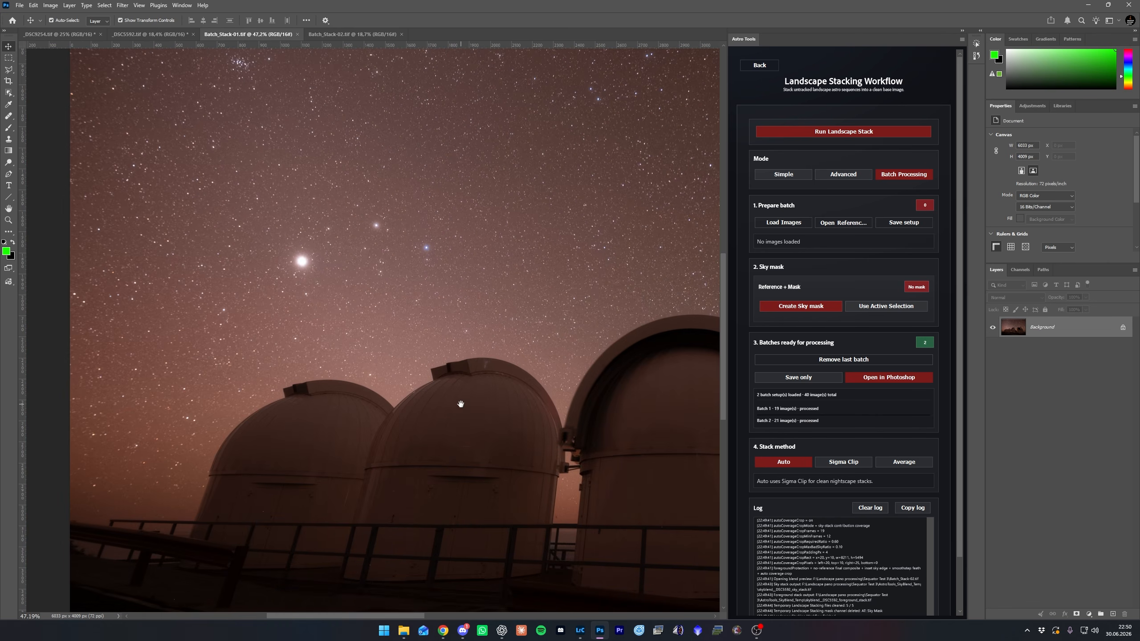
{"action": "scroll", "coordinate": [349, 375], "scroll_direction": "up", "scroll_amount": 3}
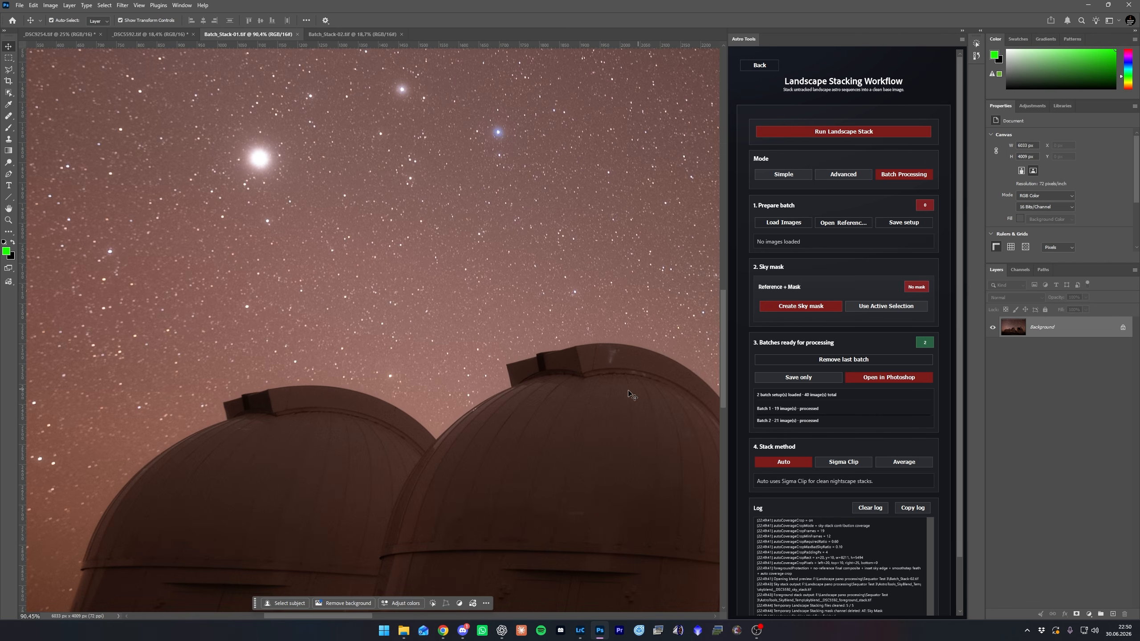
{"action": "left_click_drag", "start_coordinate": [623, 307], "coordinate": [224, 277]}
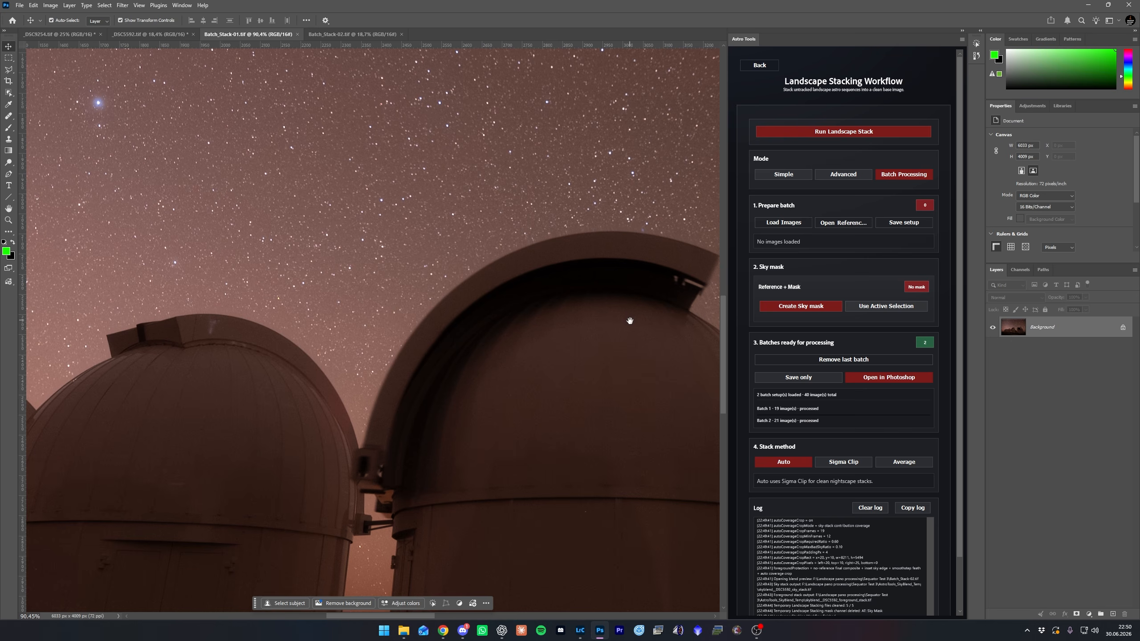
{"action": "left_click_drag", "start_coordinate": [622, 356], "coordinate": [132, 364]}
{"action": "left_click_drag", "start_coordinate": [540, 342], "coordinate": [291, 345]}
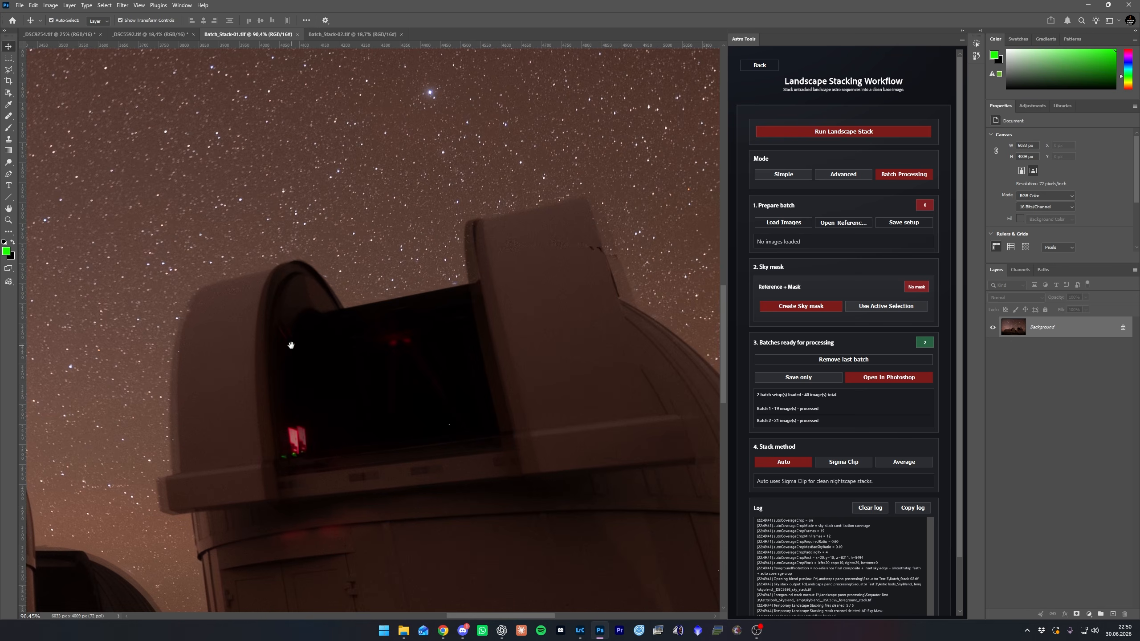
{"action": "left_click_drag", "start_coordinate": [478, 364], "coordinate": [282, 311]}
{"action": "left_click_drag", "start_coordinate": [381, 293], "coordinate": [452, 379]}
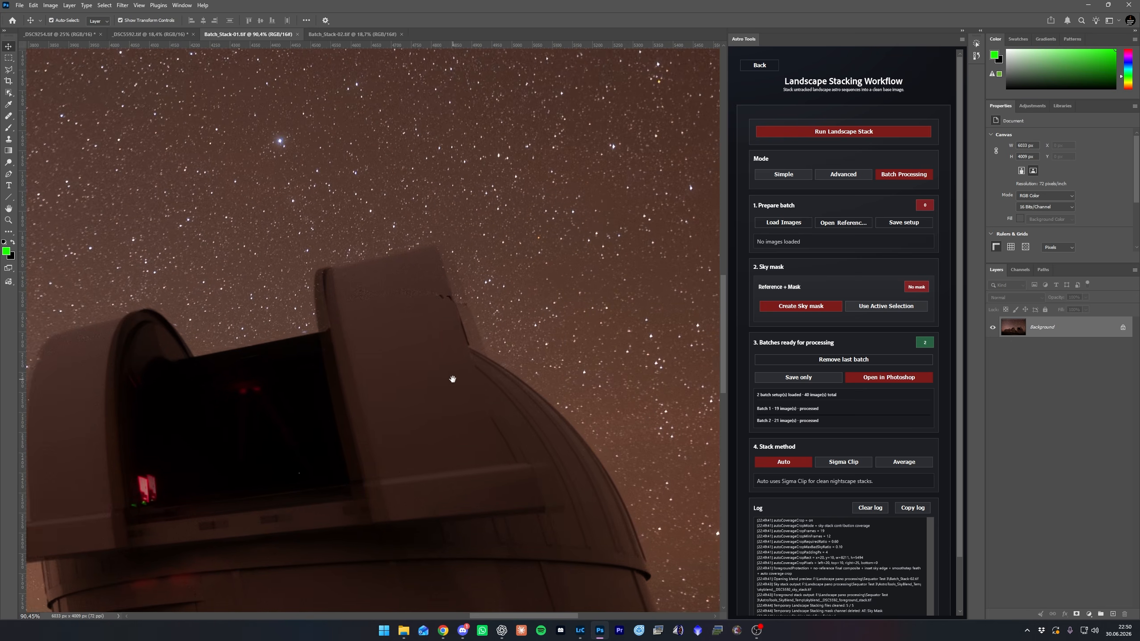
{"action": "scroll", "coordinate": [381, 256], "scroll_direction": "up", "scroll_amount": 9}
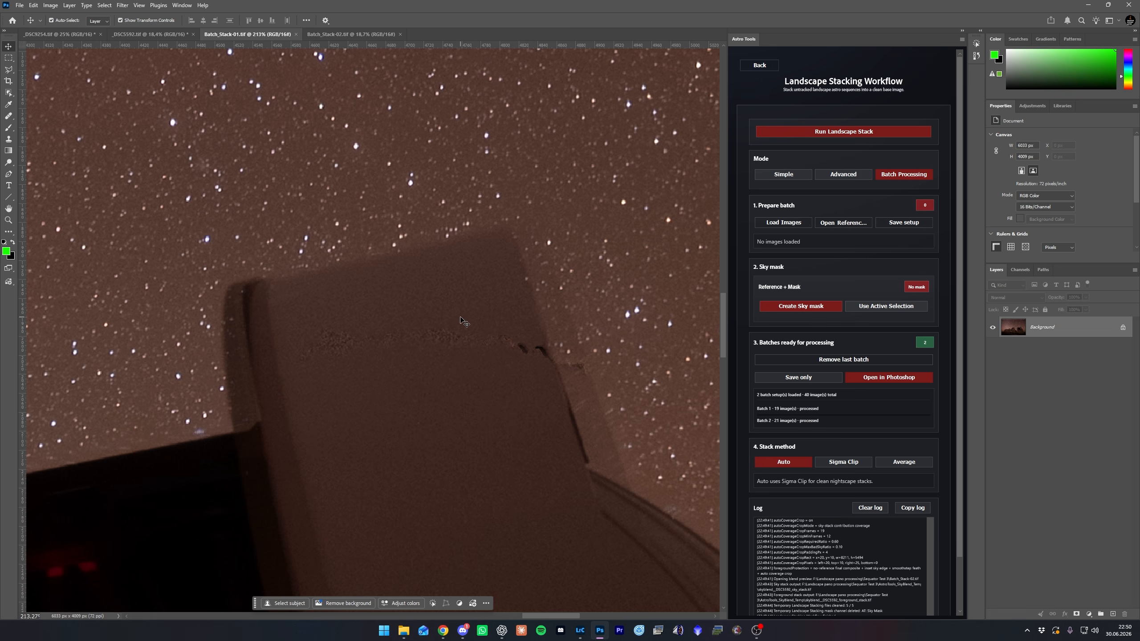
{"action": "key", "text": "ctrl+0"}
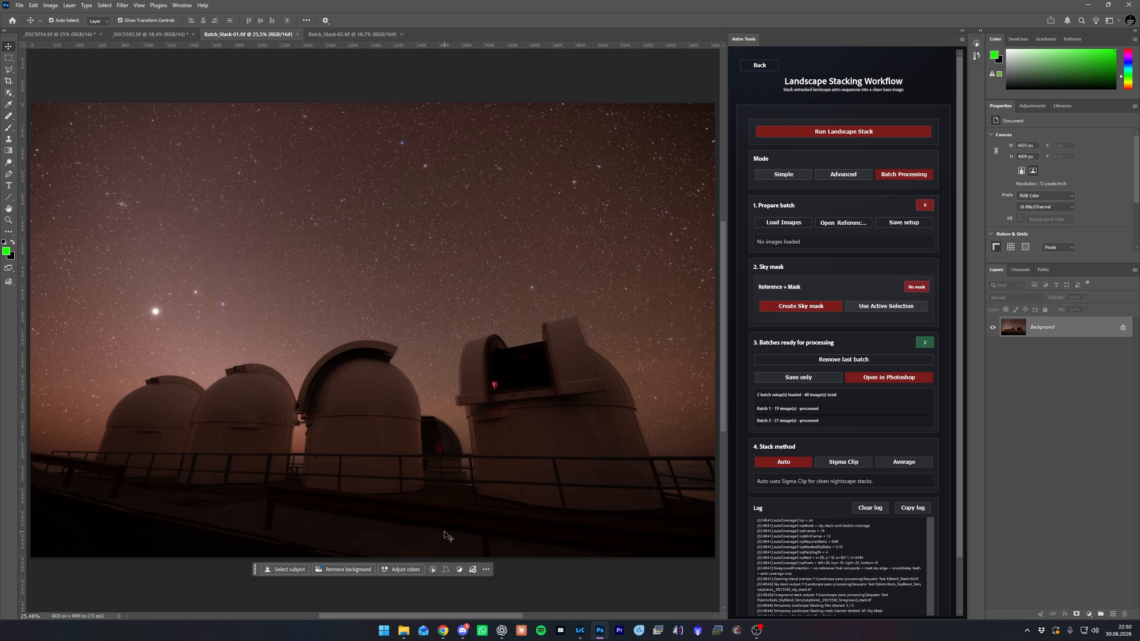
Check the Sequator Test folder in File Explorer for the saved sky mask in AstroTools_SkyBlend_Temp and the Batch_Stack-01 file.
{"action": "mouse_move", "coordinate": [403, 630]}
{"action": "left_click", "coordinate": [371, 583]}
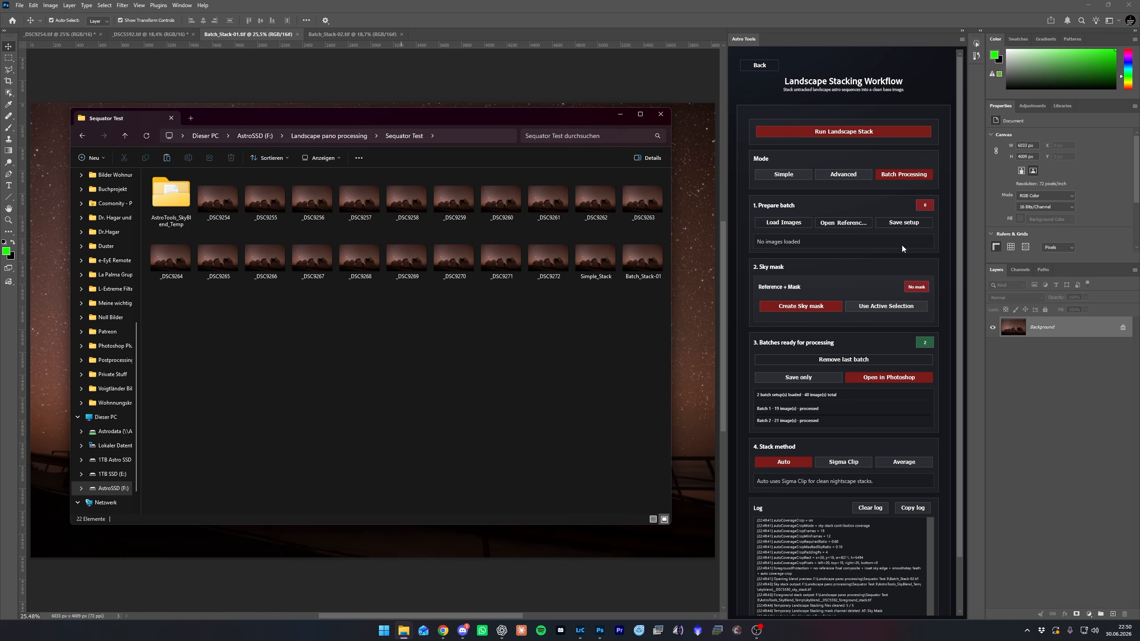
{"action": "double_click", "coordinate": [180, 203]}
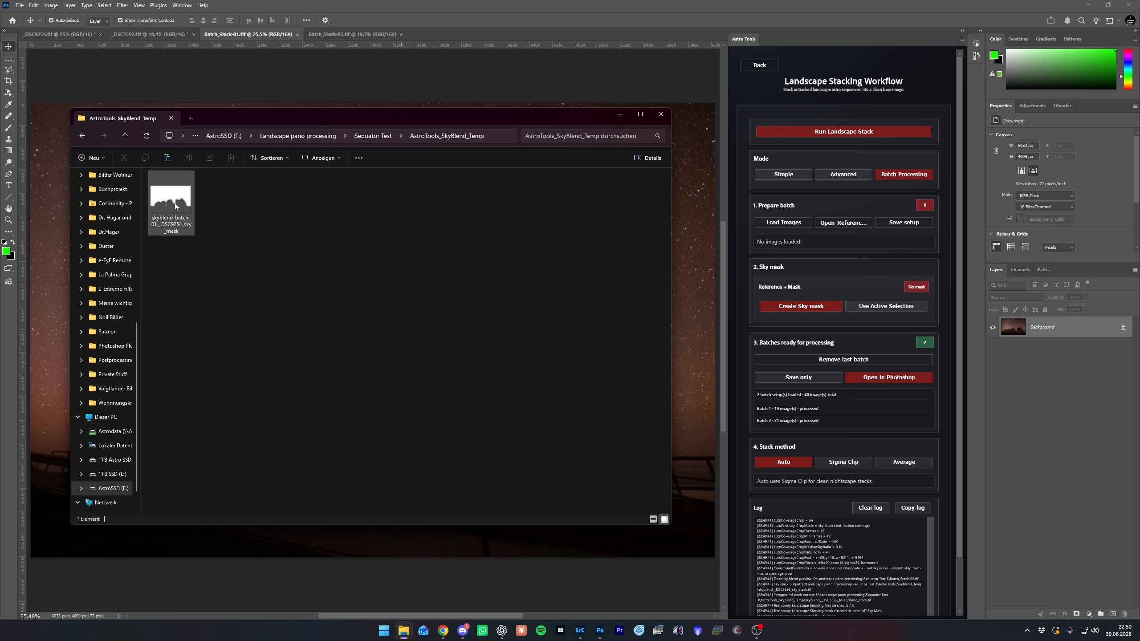
{"action": "left_click", "coordinate": [175, 206]}
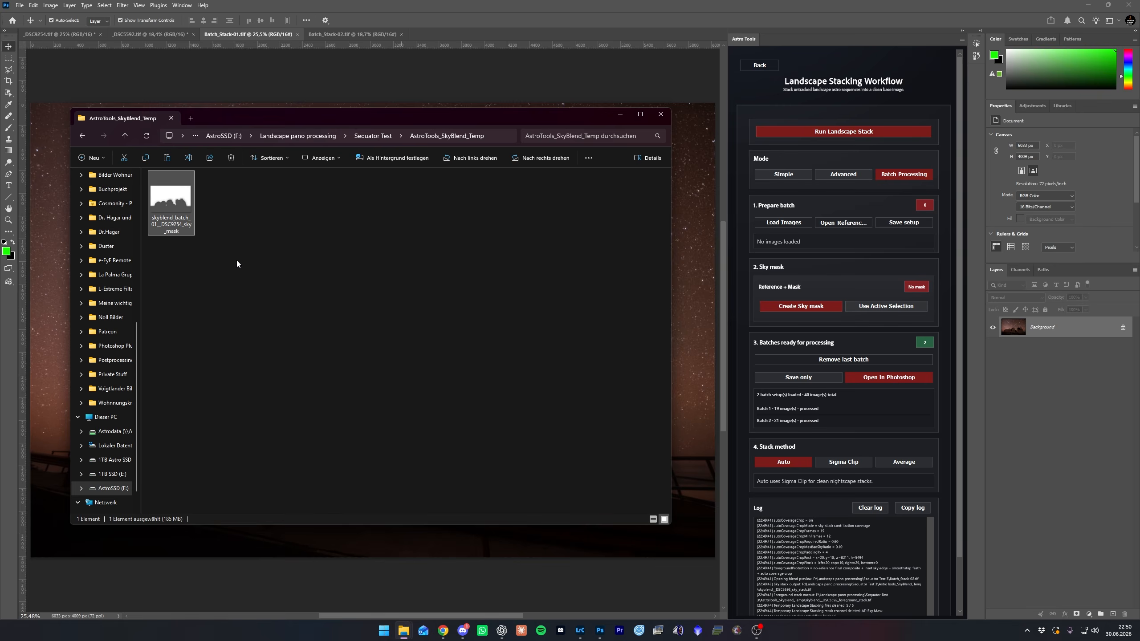
{"action": "key", "text": "alt+Left"}
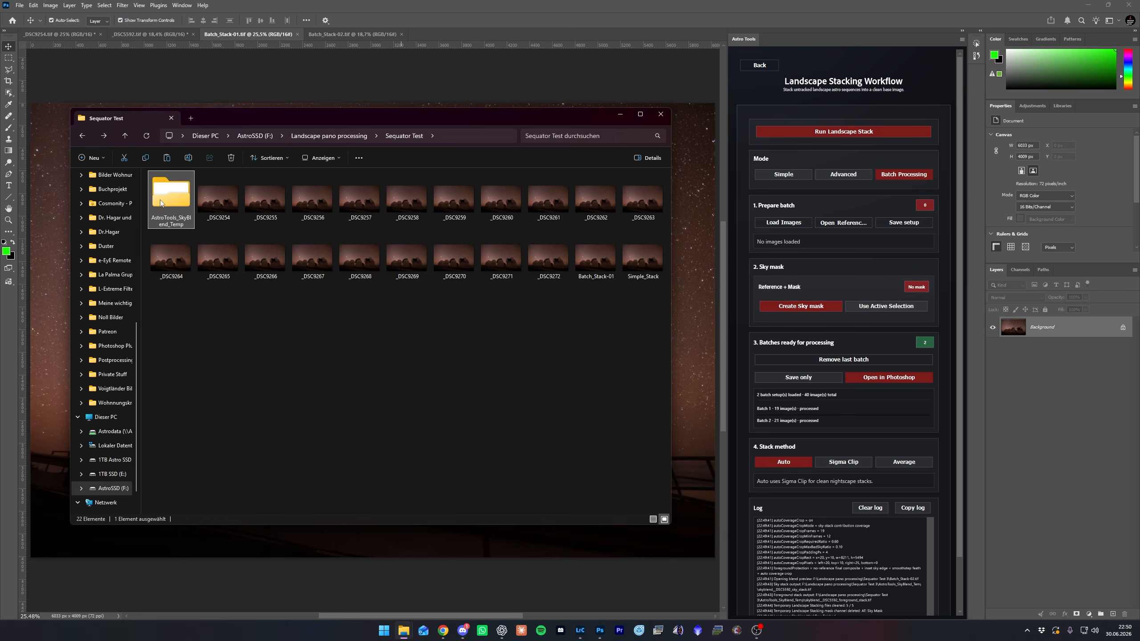
{"action": "left_click", "coordinate": [499, 316]}
{"action": "left_click", "coordinate": [589, 268]}
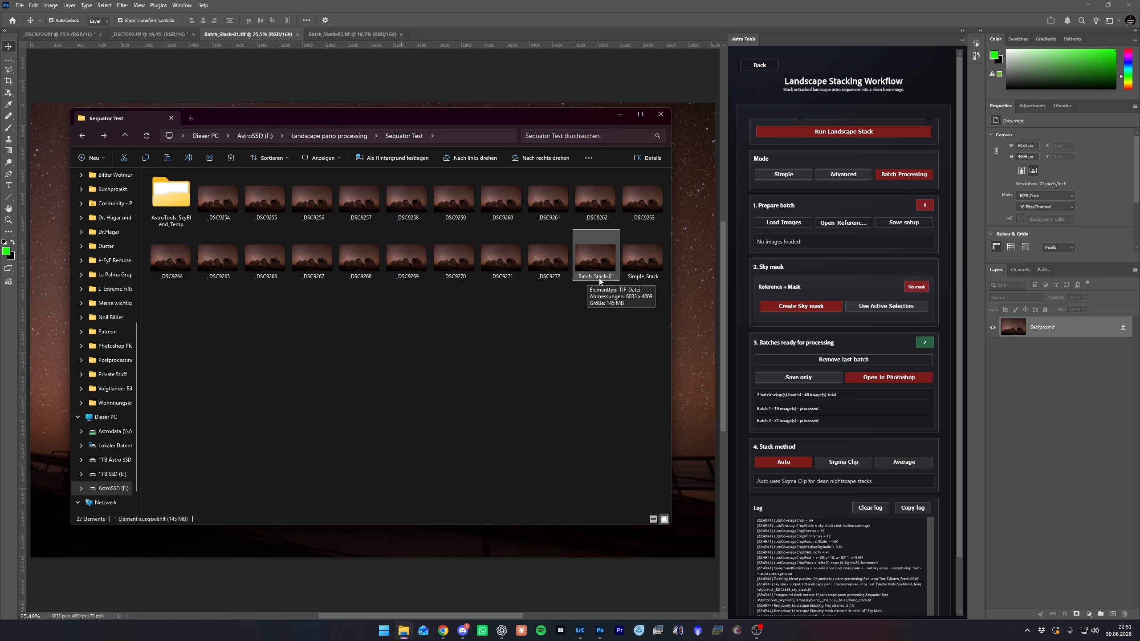
{"action": "left_click", "coordinate": [567, 300]}
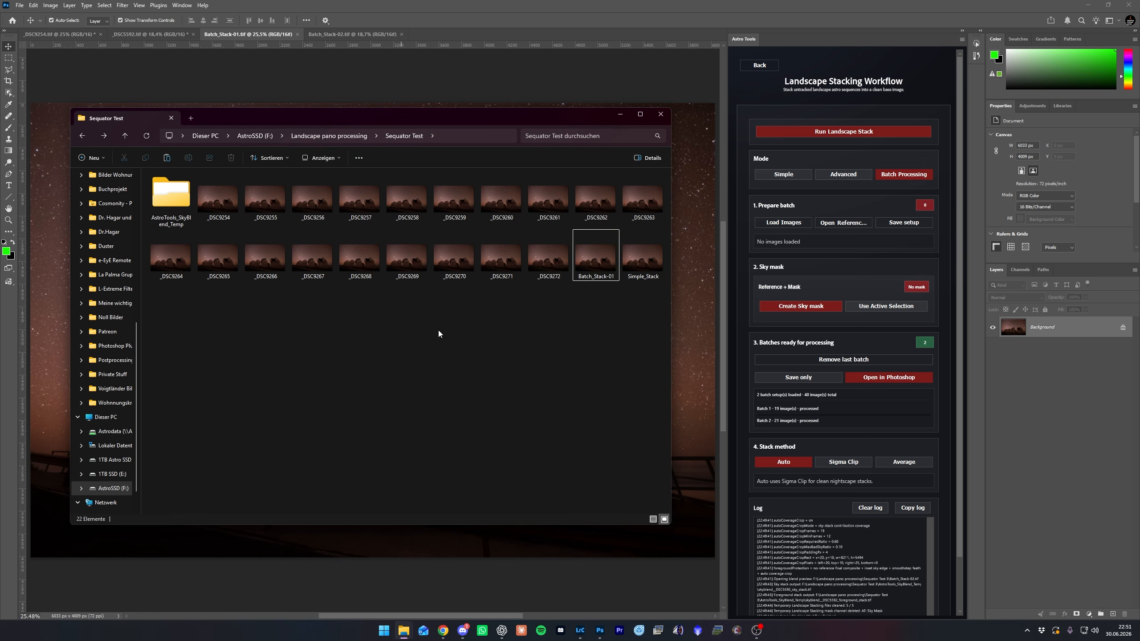
Check the Sequator Test 3 folder for Batch_Stack-02 and the sky mask in AstroTools_SkyBlend_Temp, and return to Photoshop.
{"action": "key", "text": "alt+Up"}
{"action": "double_click", "coordinate": [177, 301]}
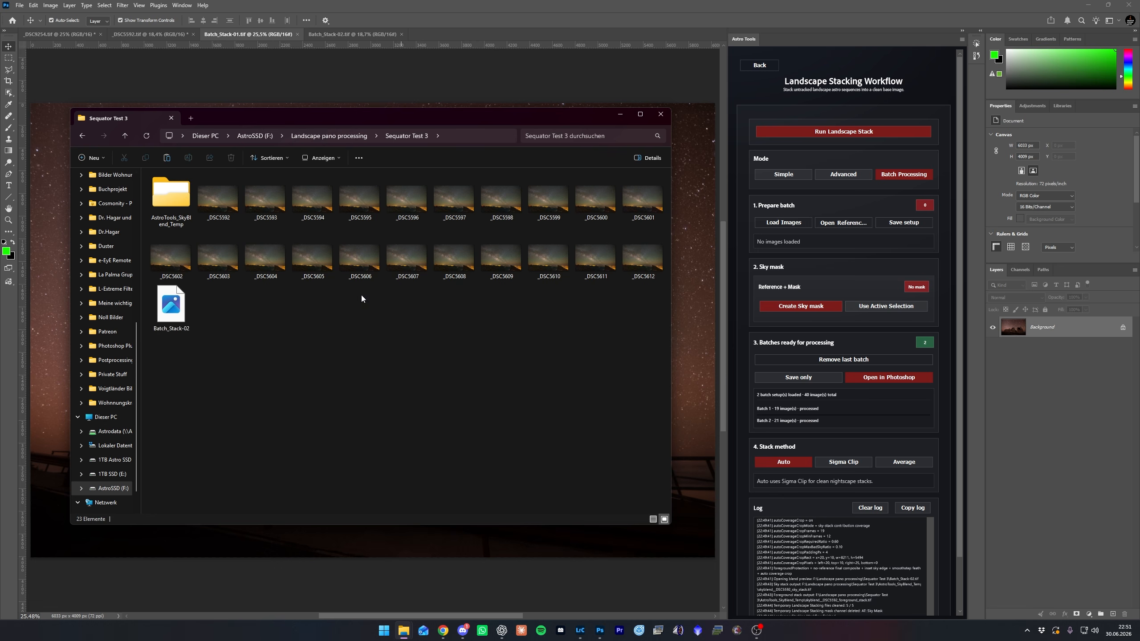
{"action": "left_click", "coordinate": [161, 312]}
{"action": "left_click", "coordinate": [250, 331]}
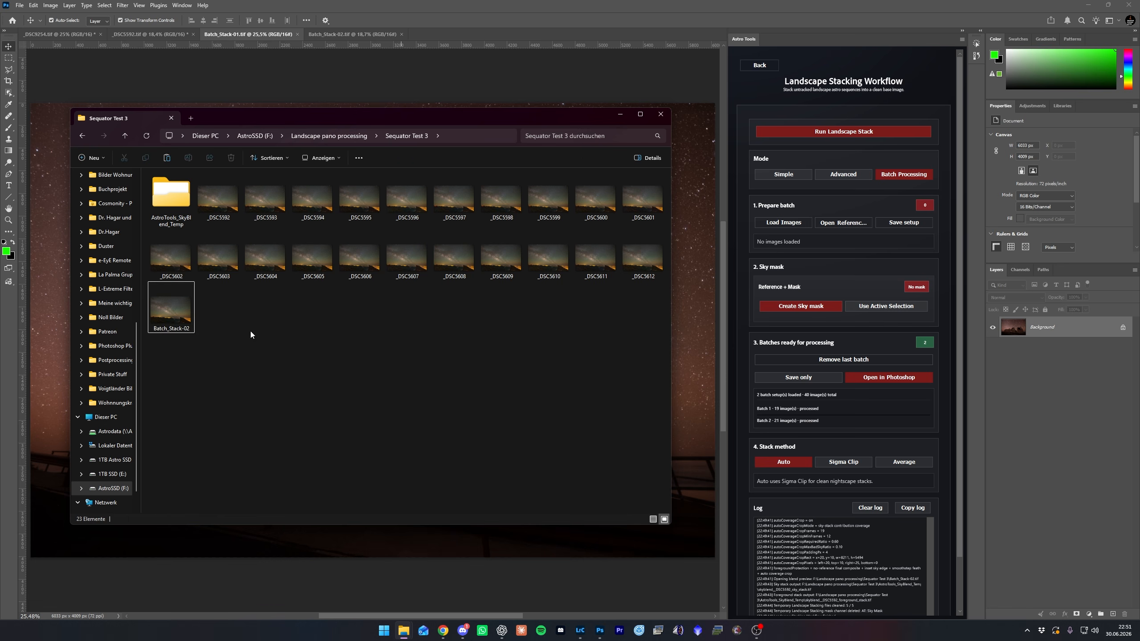
{"action": "double_click", "coordinate": [164, 199]}
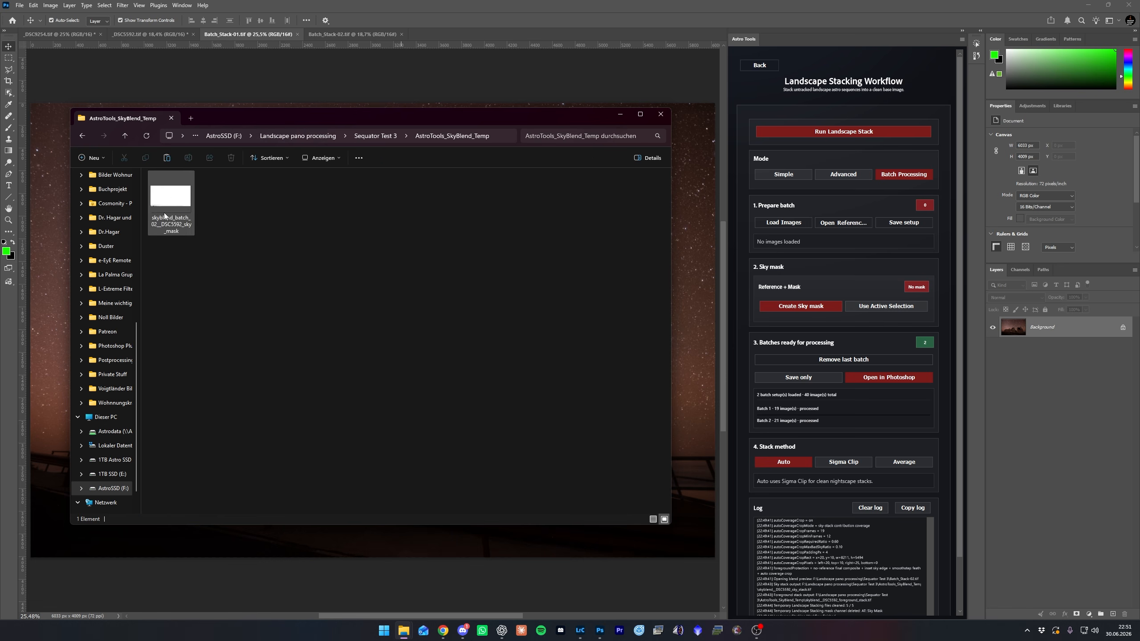
{"action": "key", "text": "alt+Left"}
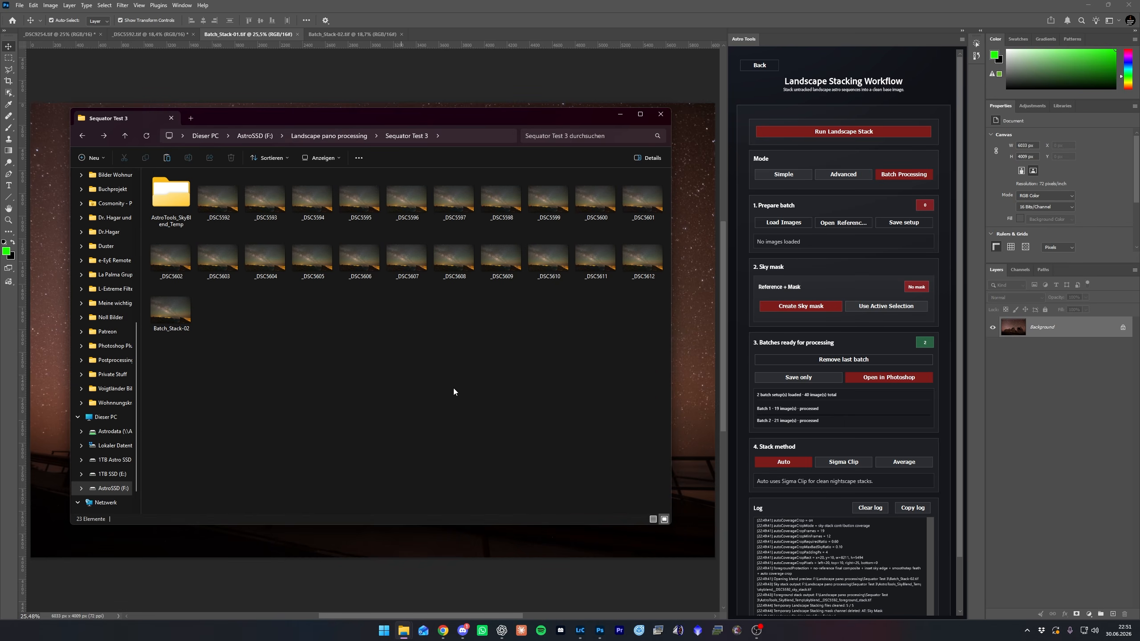
{"action": "left_click", "coordinate": [1077, 393]}
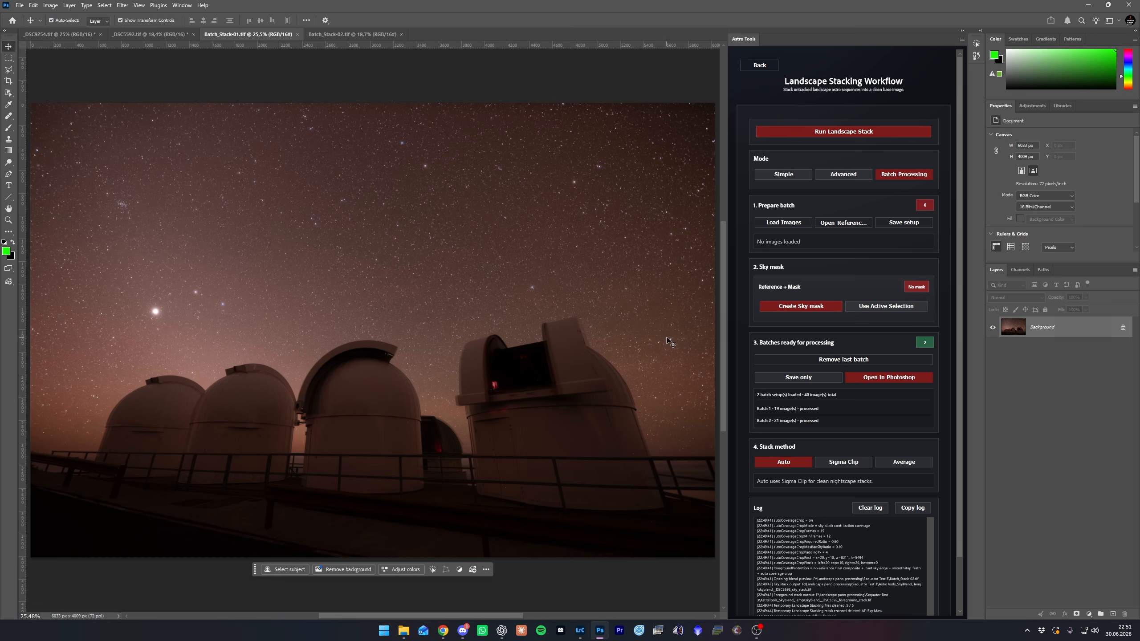